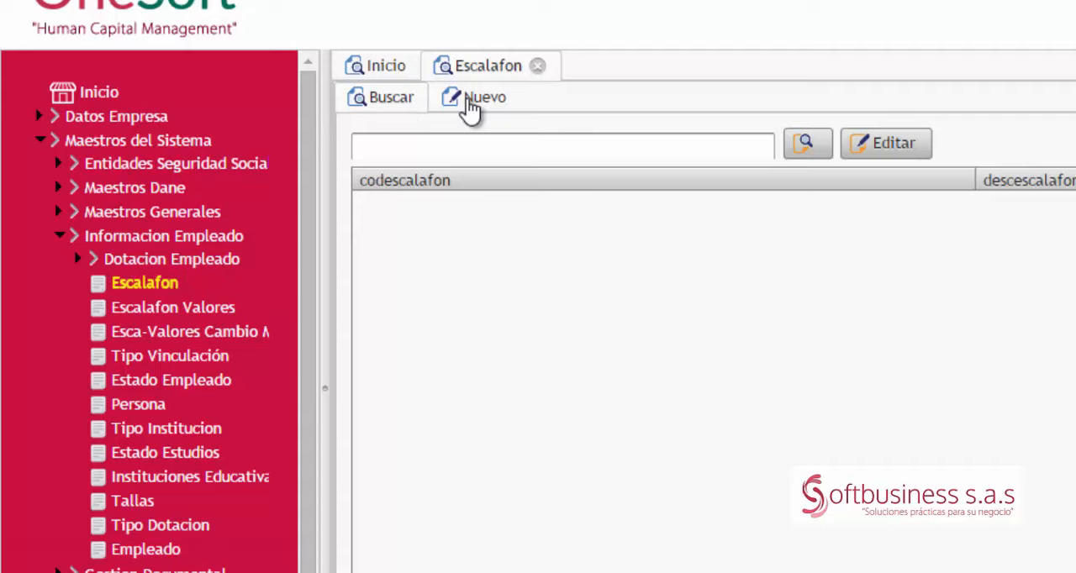
Step: Start a new Escalafon record with code 650 and description APOYO SOSTENIMIENTO APRENDIZ LECTIVA
left_click(472, 99)
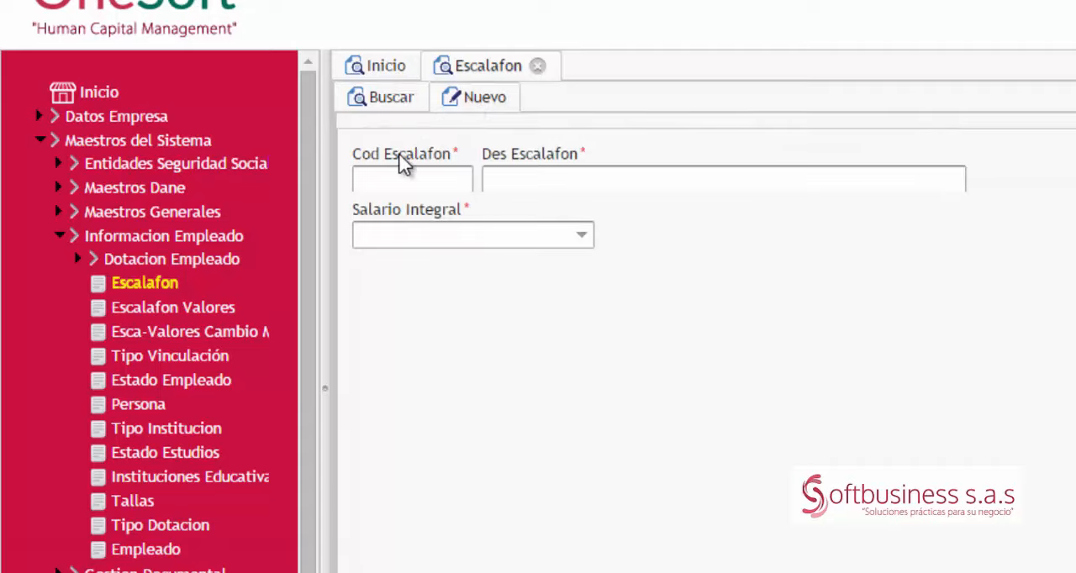
left_click(398, 176)
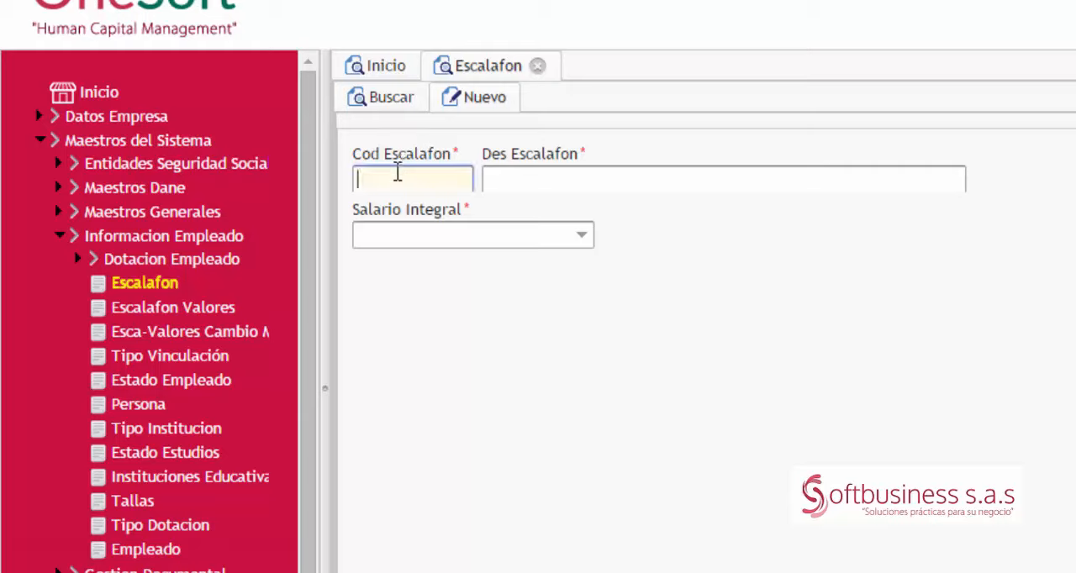
type("650")
key("Tab")
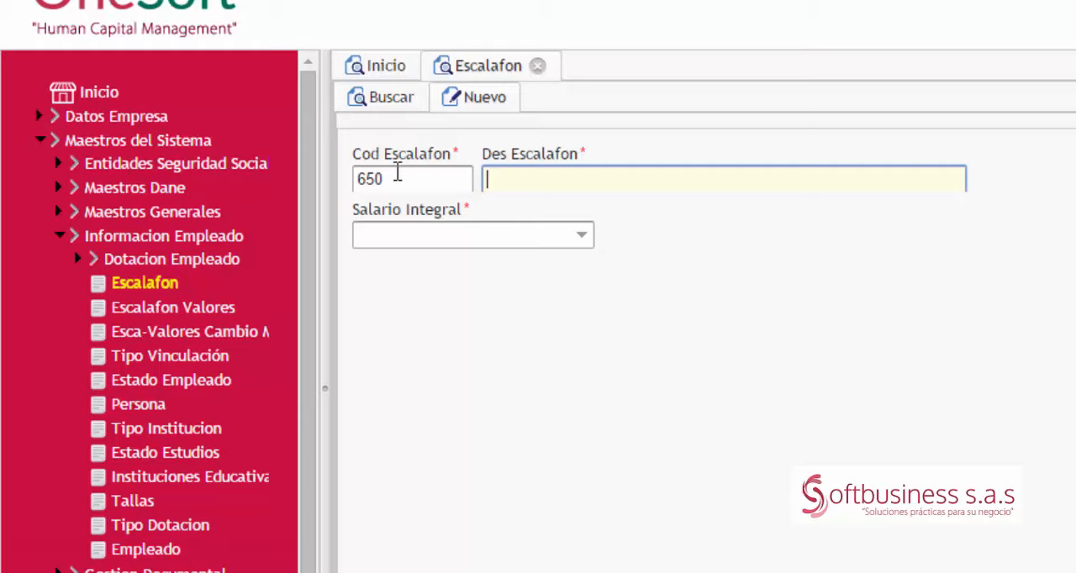
type("apo")
key("BackSpace")
key("BackSpace")
key("BackSpace")
type("APOYO ")
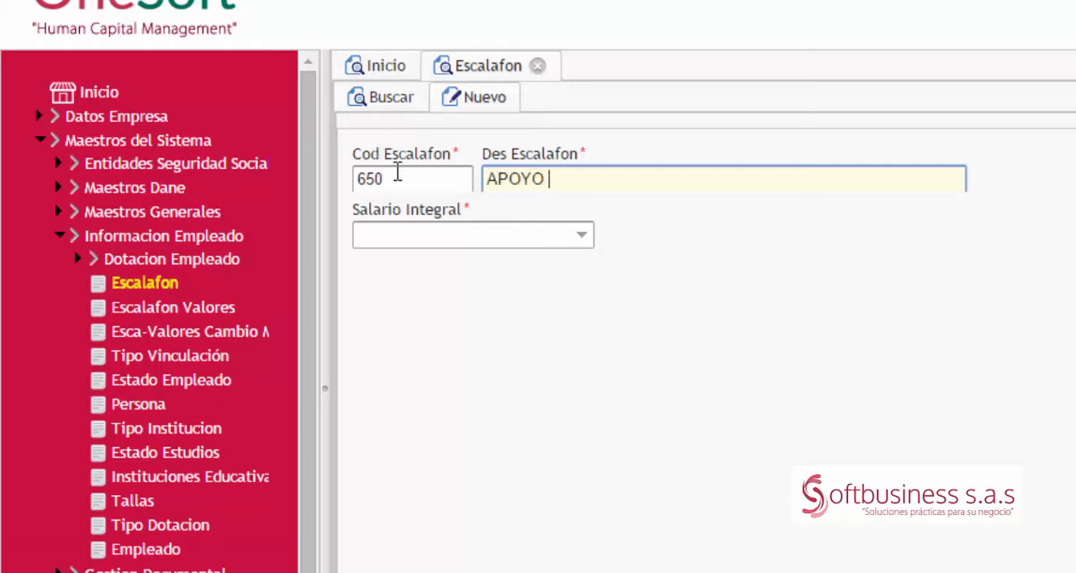
type("SOSTENIMIENTO ")
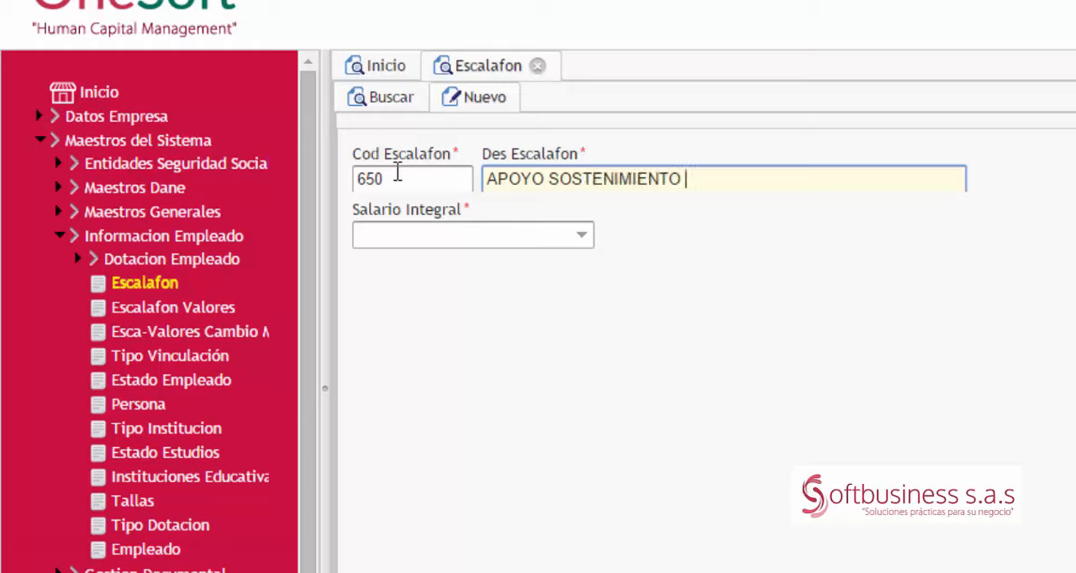
type("APRENDIZ LECTIVA")
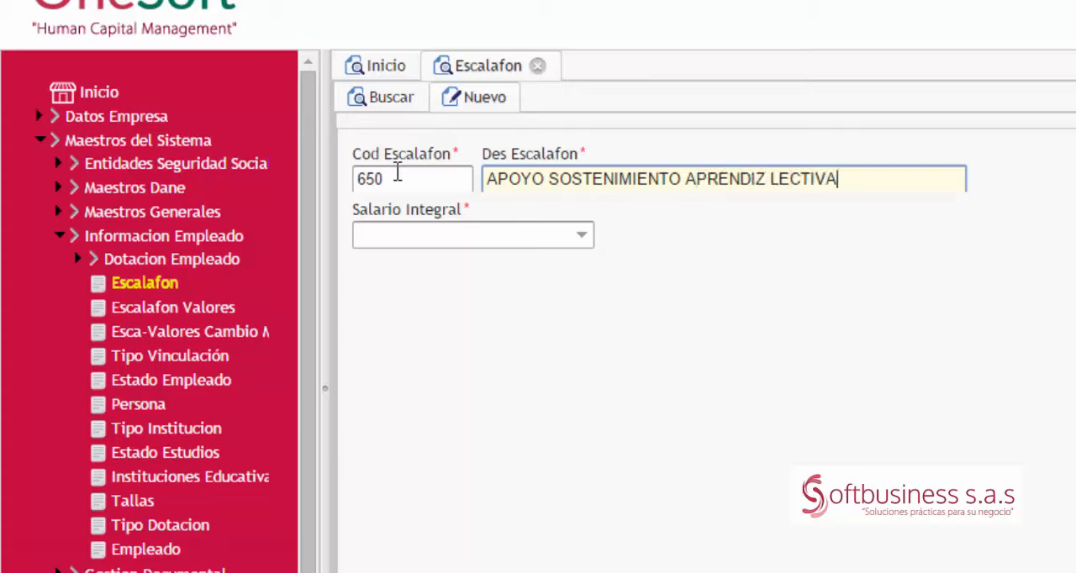
Step: Set Salario Integral to NO, then save the Escalafon record and close its form
left_click(581, 234)
left_click(496, 254)
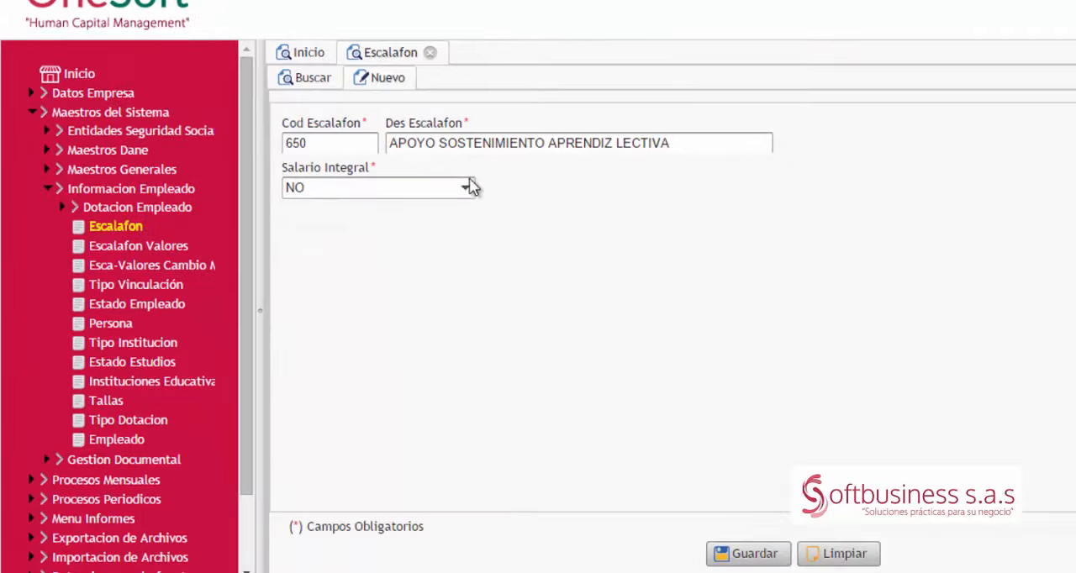
left_click(754, 555)
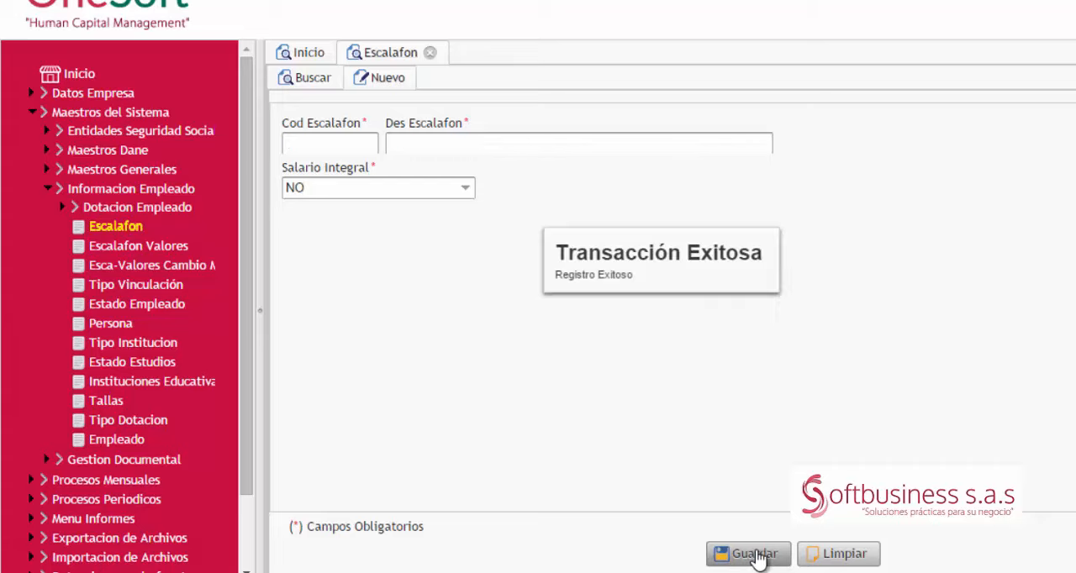
left_click(430, 53)
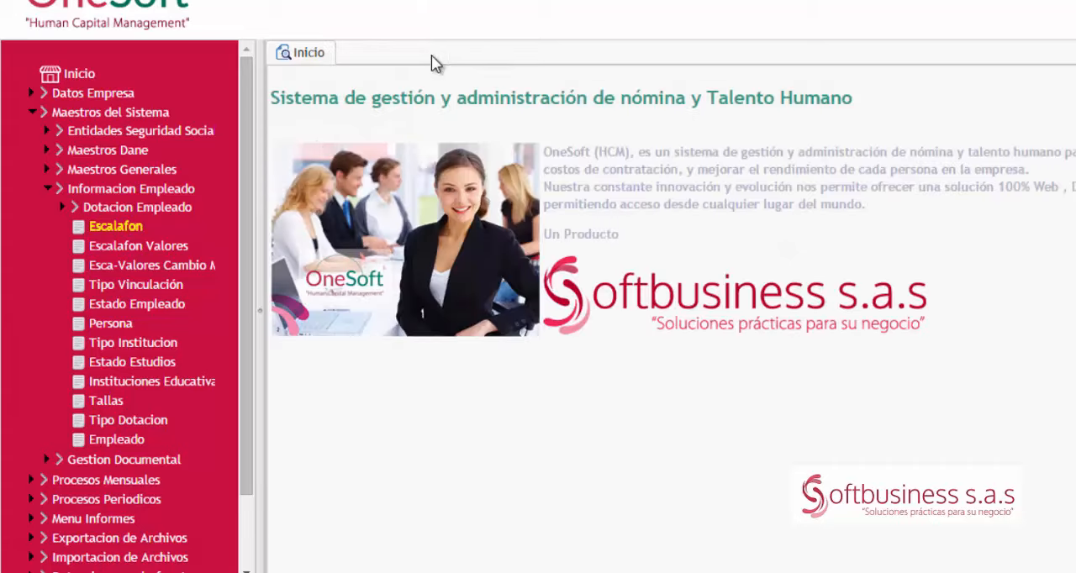
Step: Start a new Escalafon Valores record for year 2014 with the escalafon APOYO SOSTENIMIENTO APRENDIZ LECTIVA
left_click(130, 246)
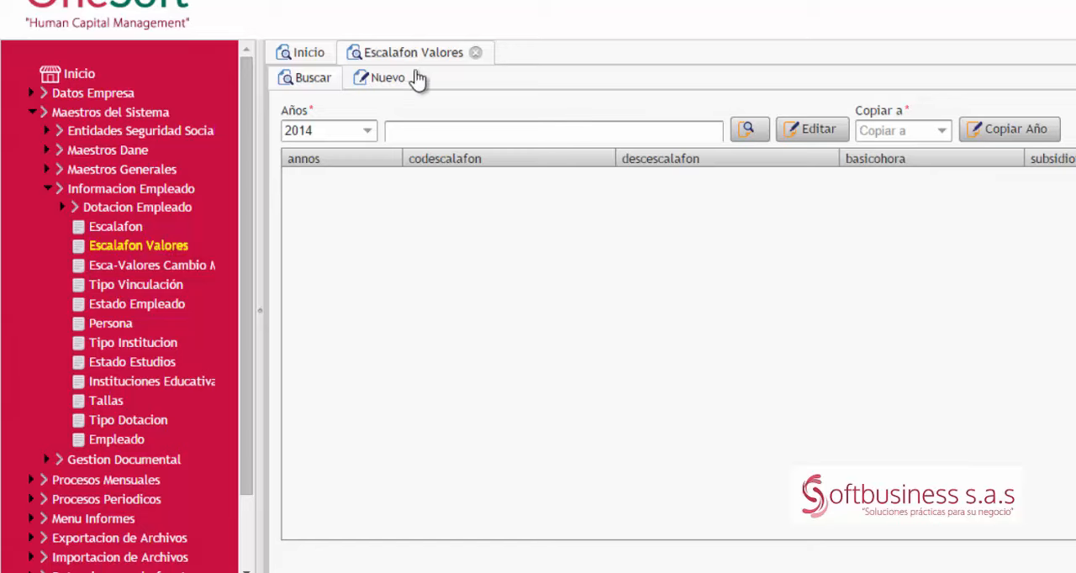
left_click(381, 89)
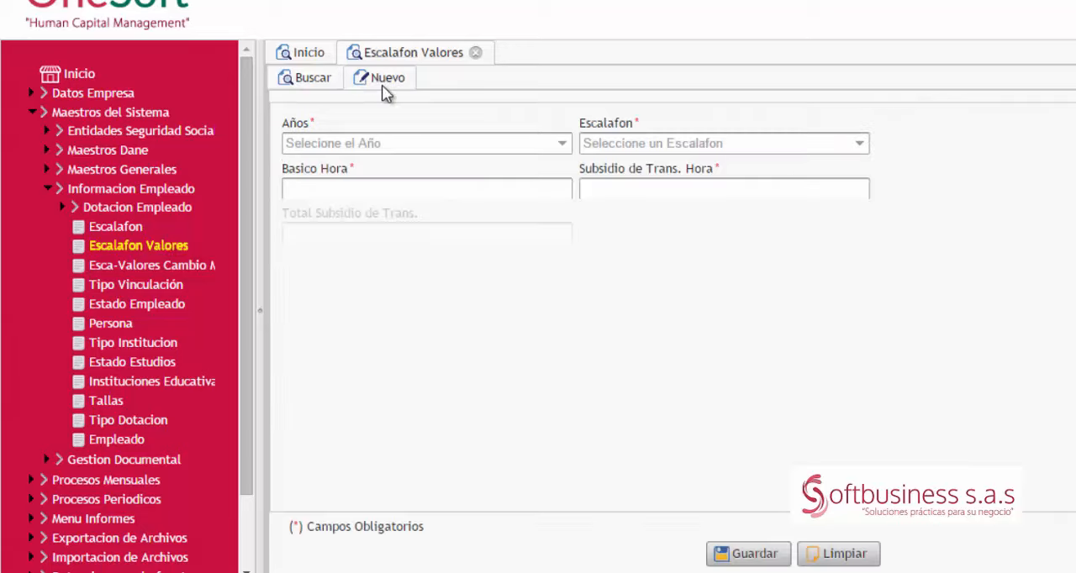
left_click(562, 143)
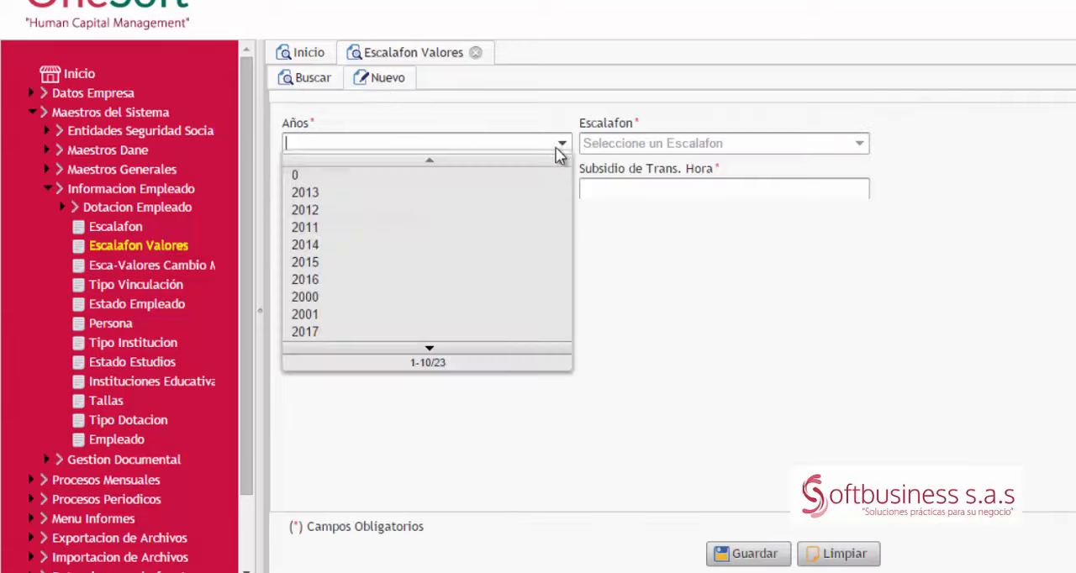
left_click(370, 244)
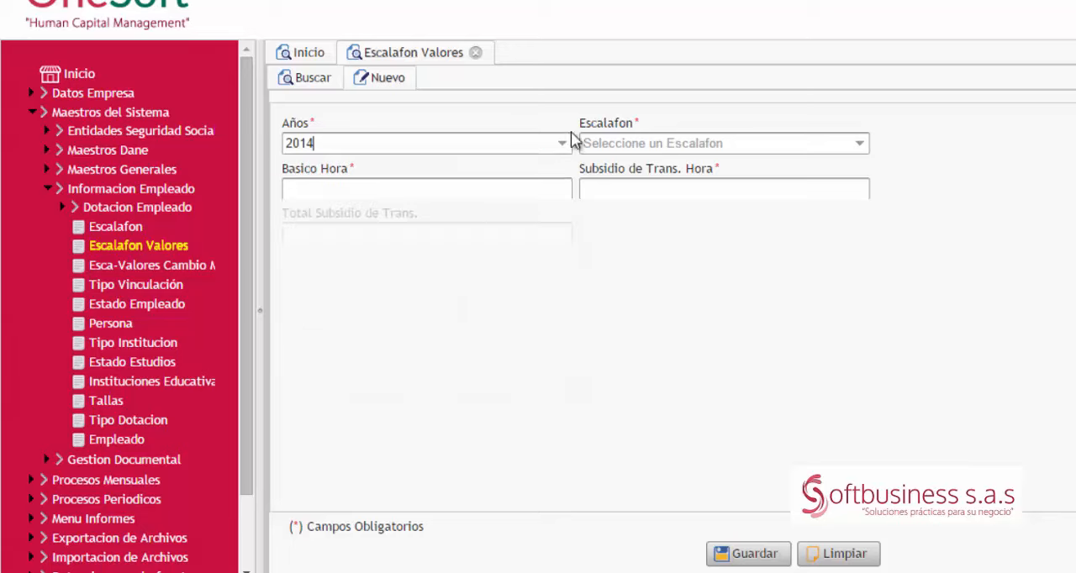
left_click(856, 150)
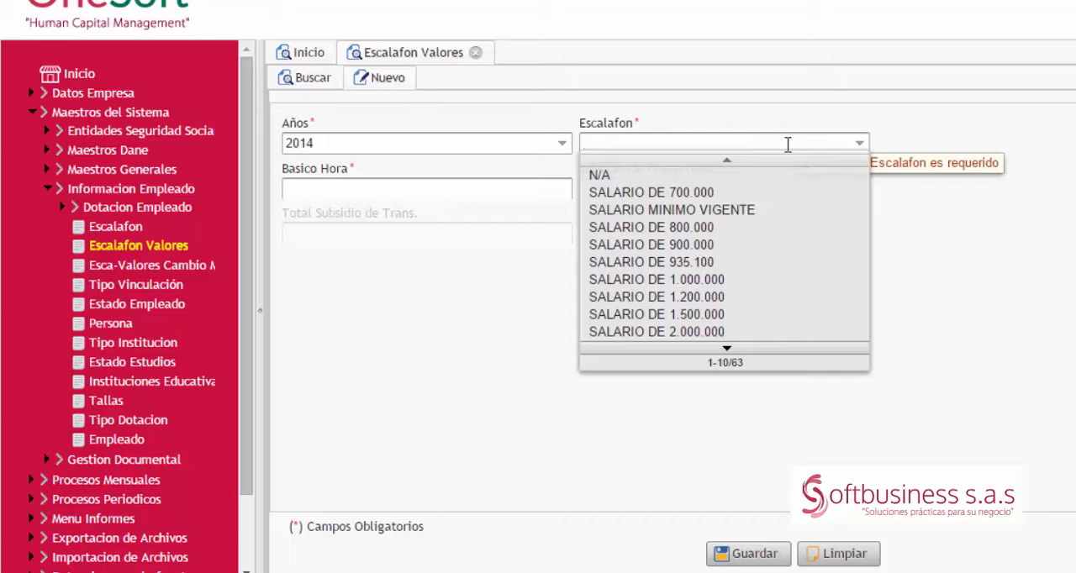
type("APOY")
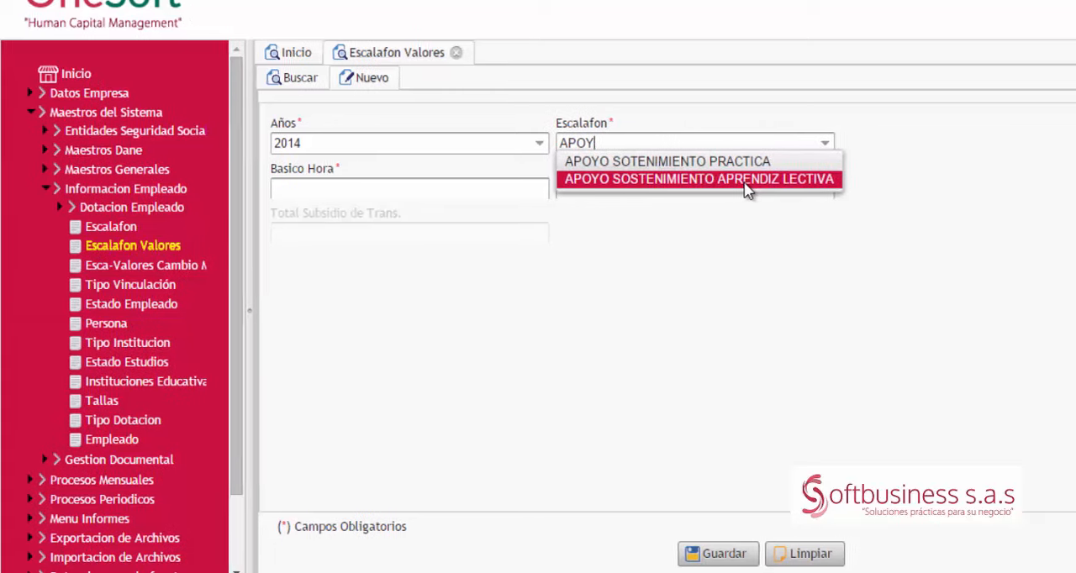
left_click(680, 180)
Step: Switch to the Windows calculator and compute 75% of 616000 for the Basico Hora value
left_click(322, 186)
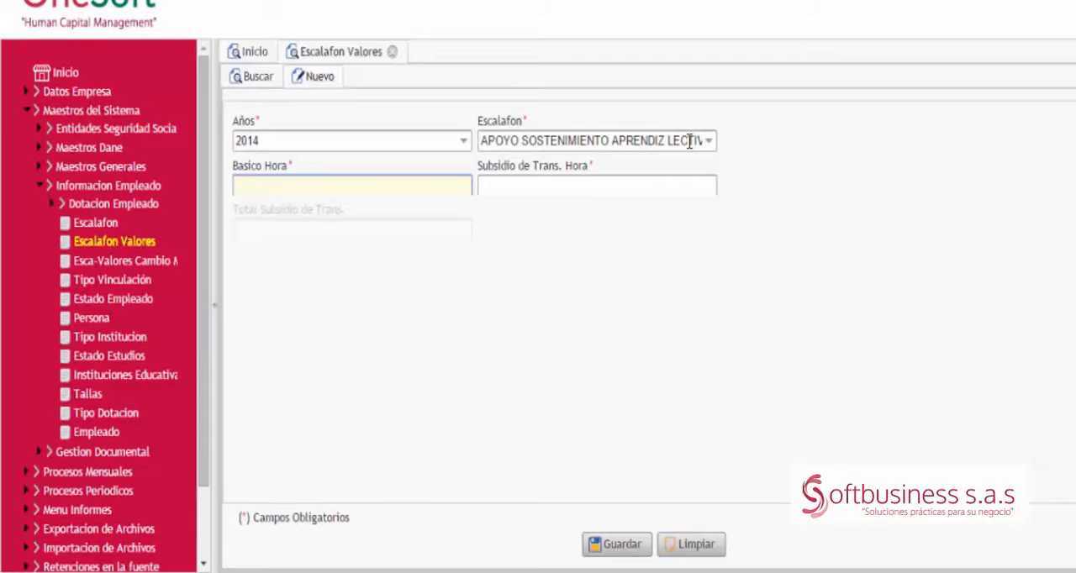
key("alt+Tab")
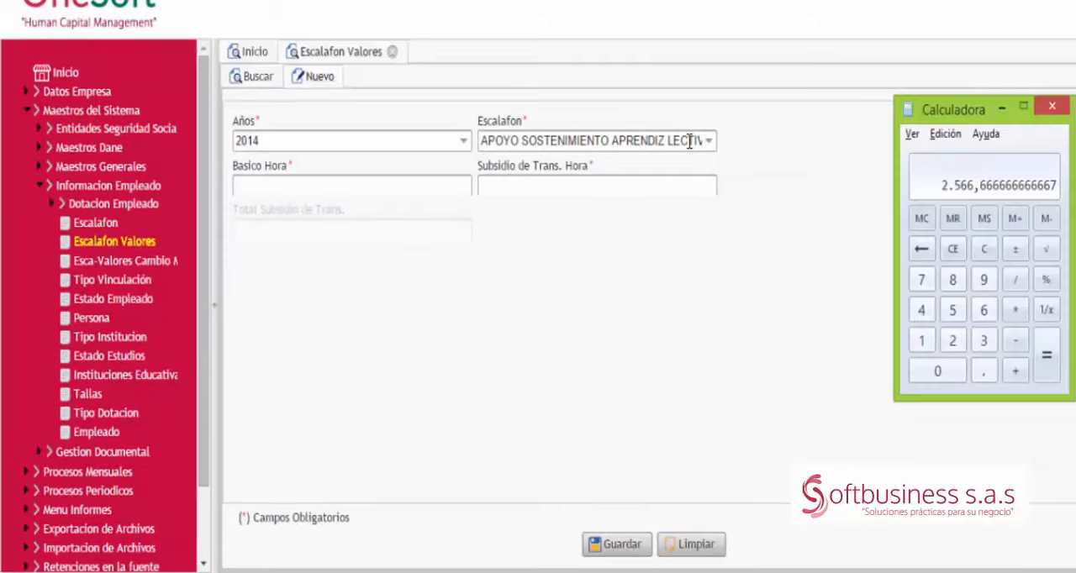
key("Escape")
type("61")
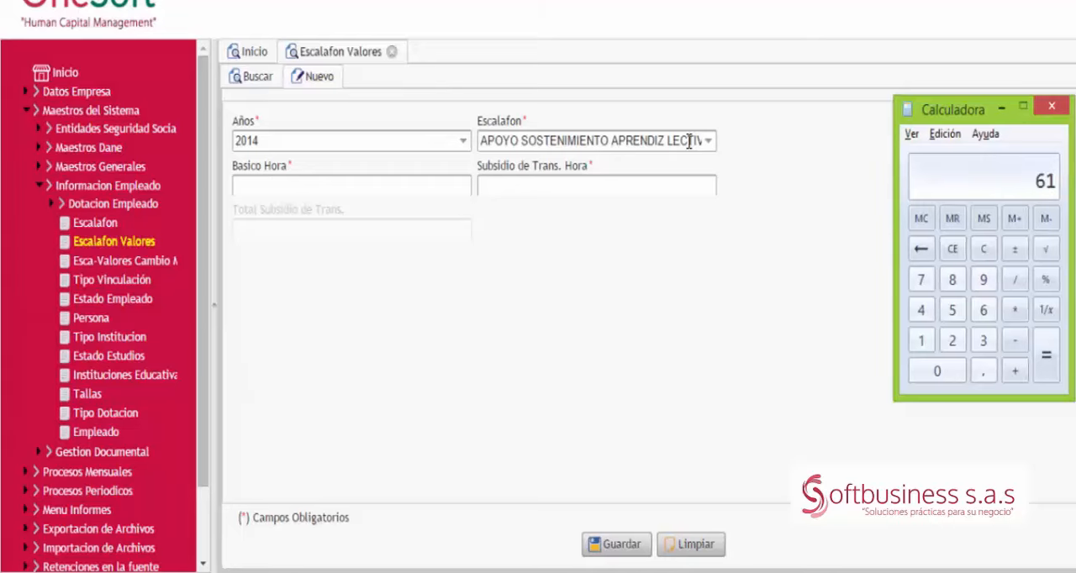
type("6.000")
key("asterisk")
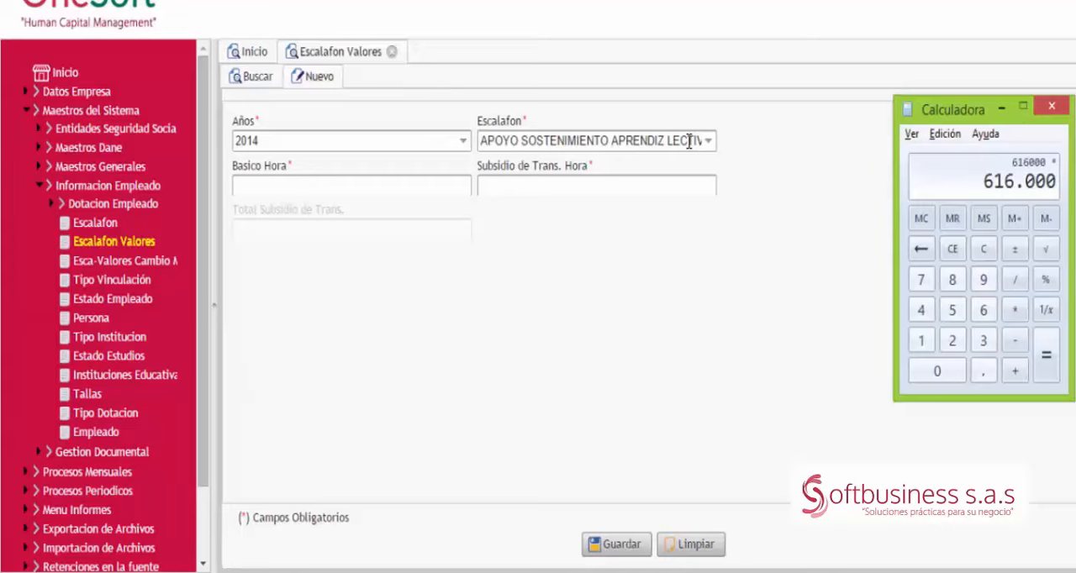
type("75")
key("percent")
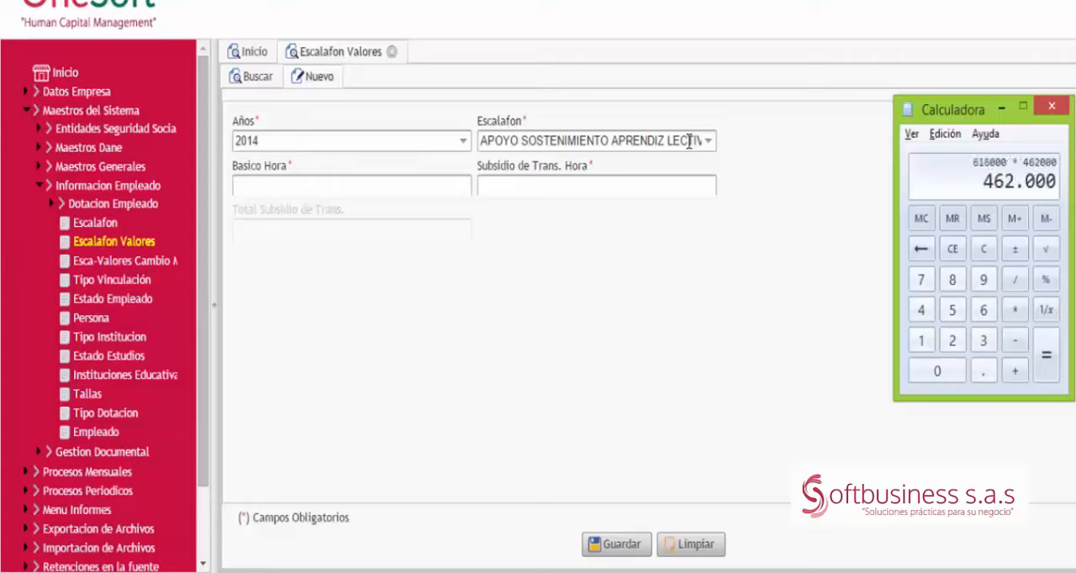
Step: Divide 462000 by 240 in the calculator to get the hourly value
key("Escape")
type("462000")
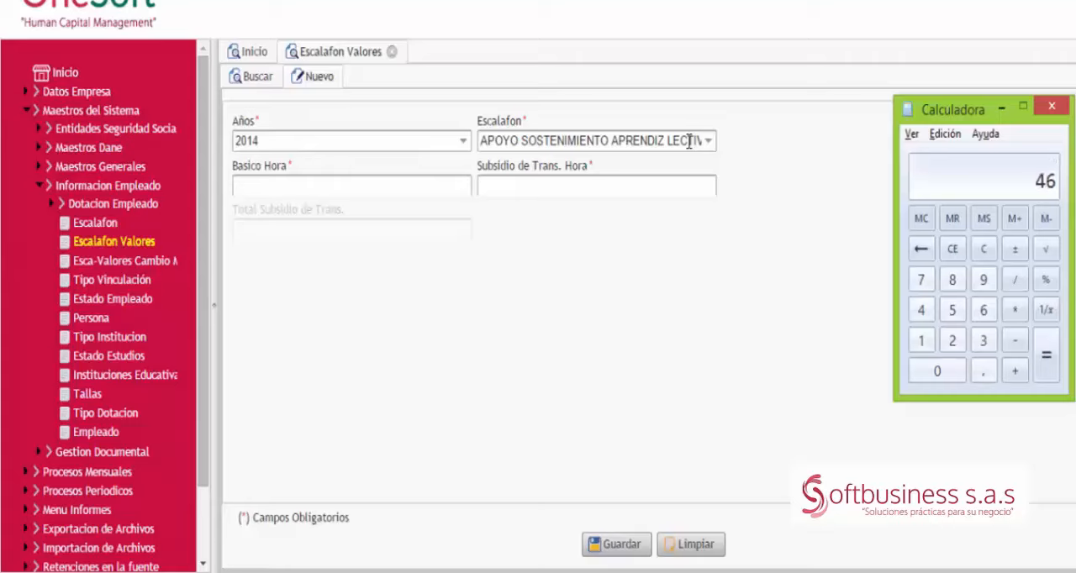
key("slash")
type("240")
key("Return")
Step: Back in OneSoft, set Basico Hora to 1925 and Subsidio de Trans. Hora to 0, then save the record and close its form
key("alt+Tab")
type("1925")
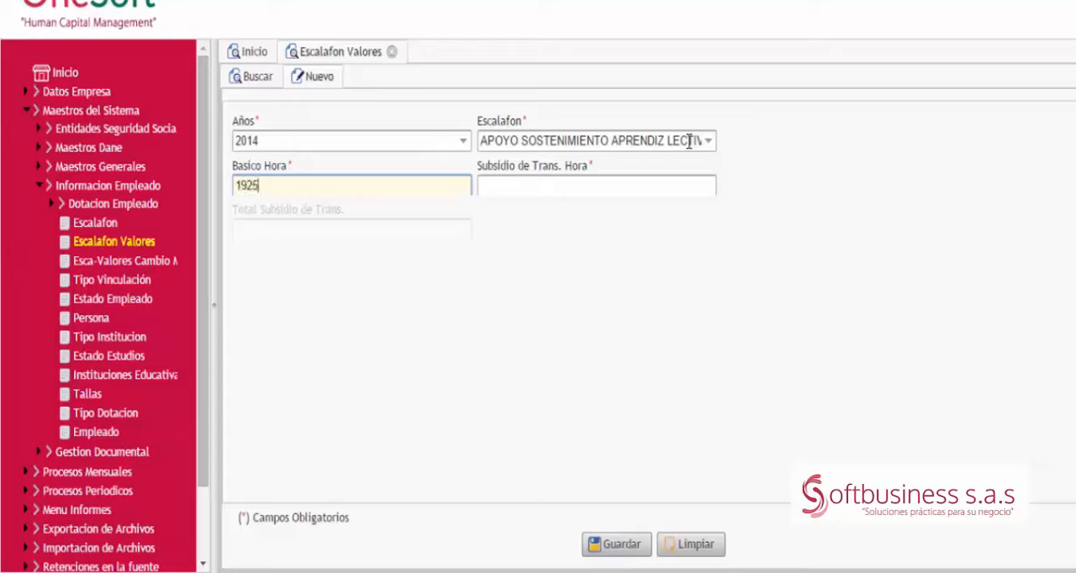
key("Tab")
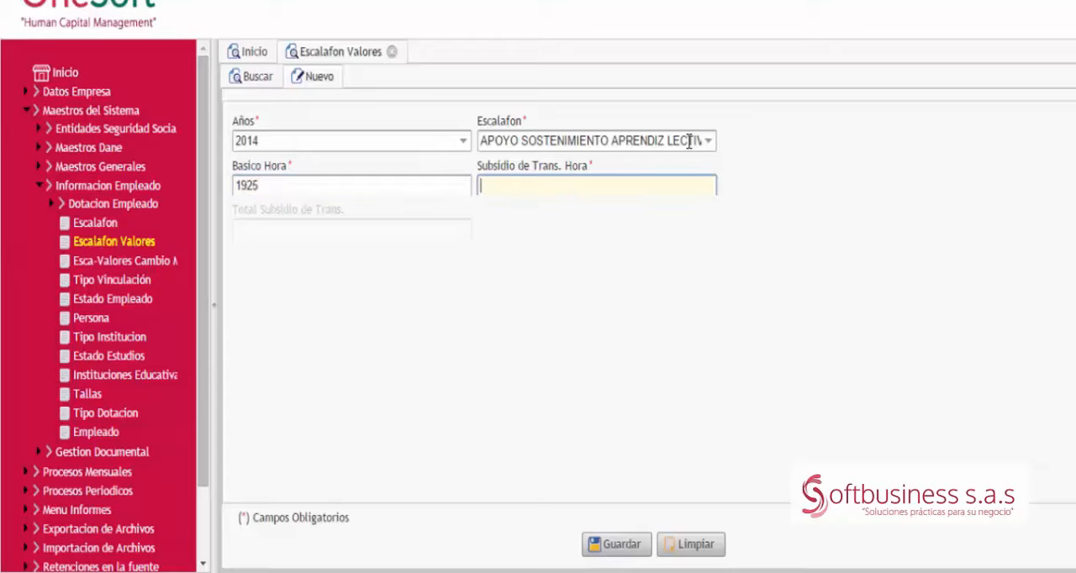
type("0")
left_click(633, 551)
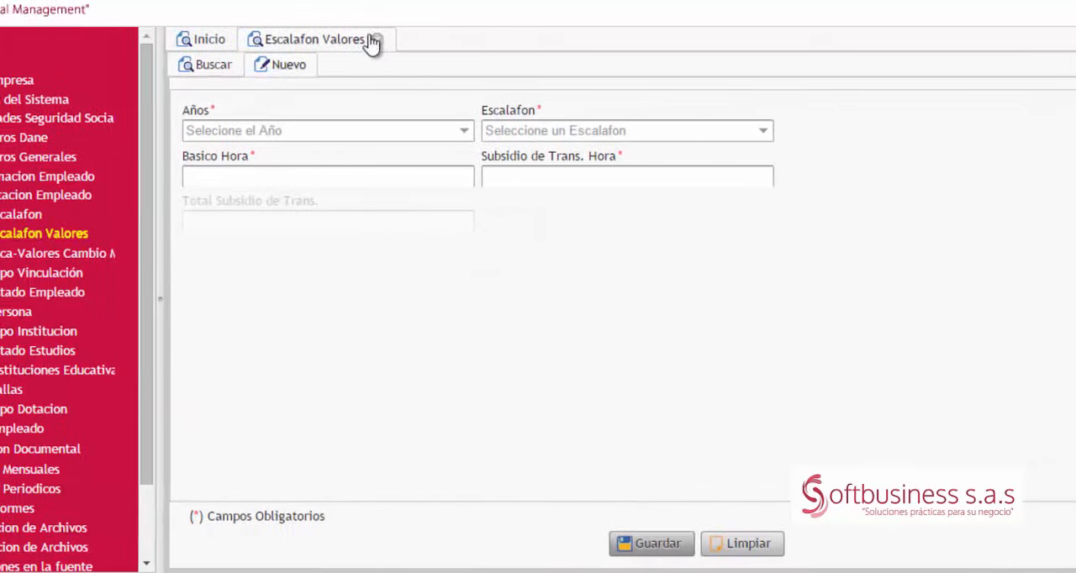
left_click(376, 40)
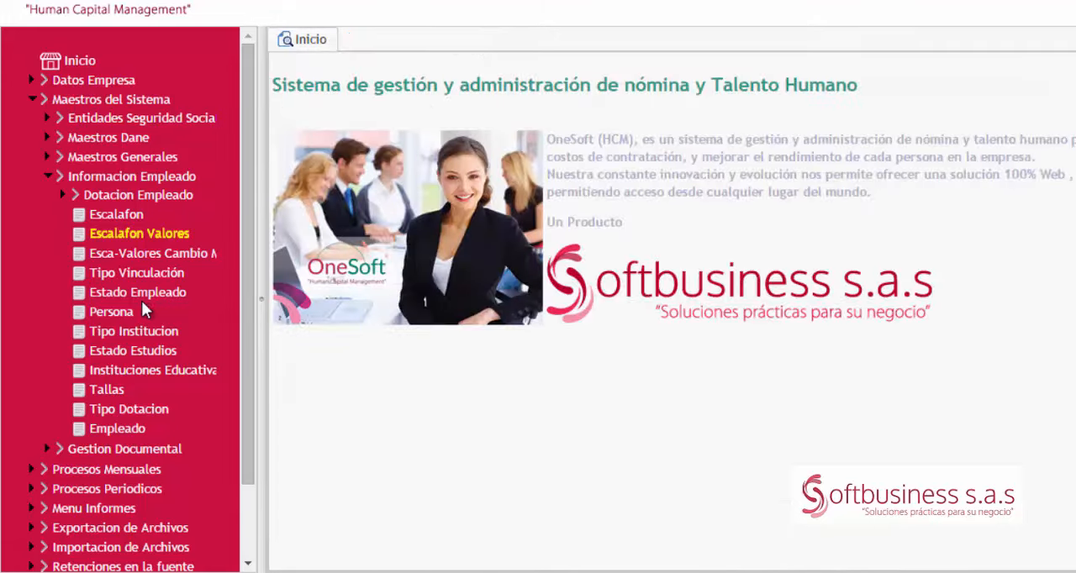
Step: Start a new Persona record, entering the identification number and choosing CEDULA DE CIUDANIA as the identification type
left_click(92, 318)
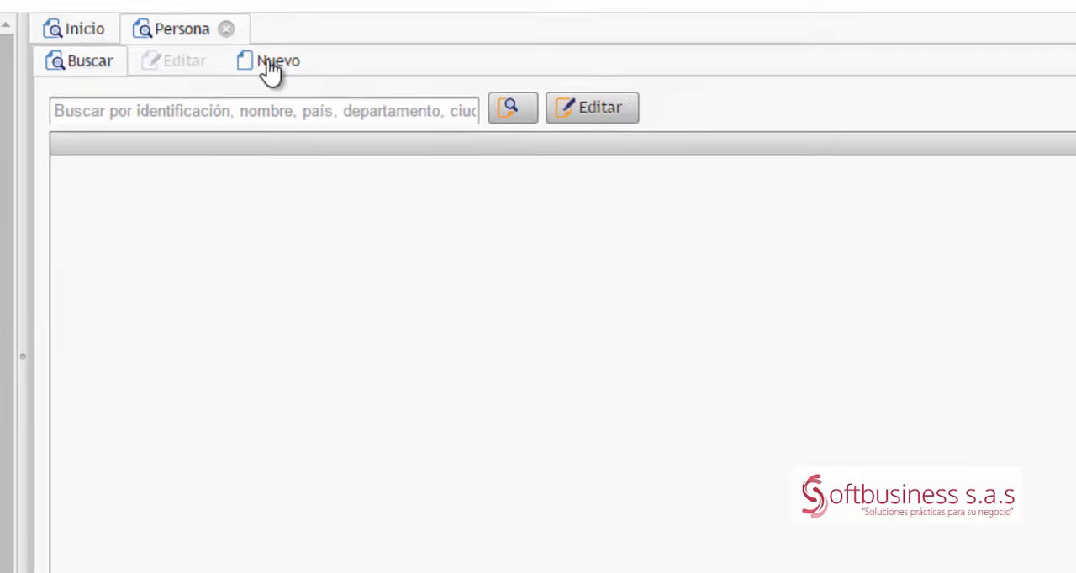
left_click(269, 68)
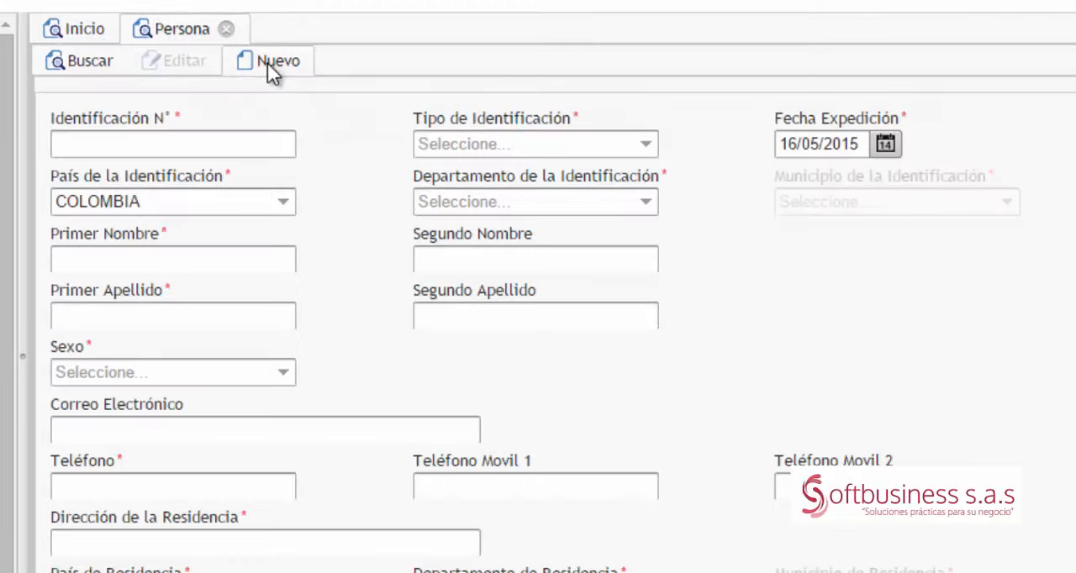
left_click(194, 150)
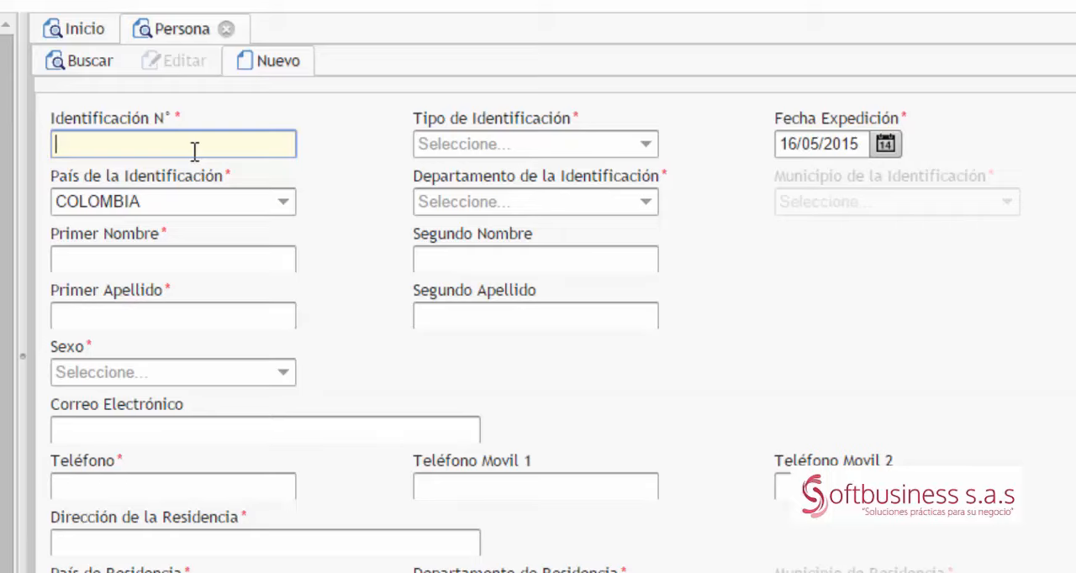
type("9999999")
key("Tab")
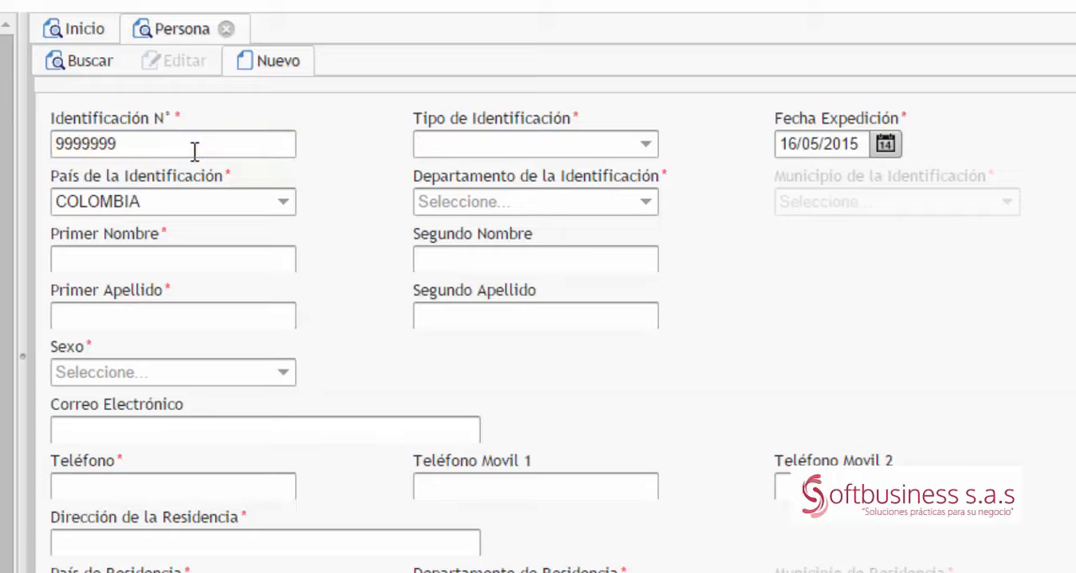
key("Down")
key("Down")
key("Tab")
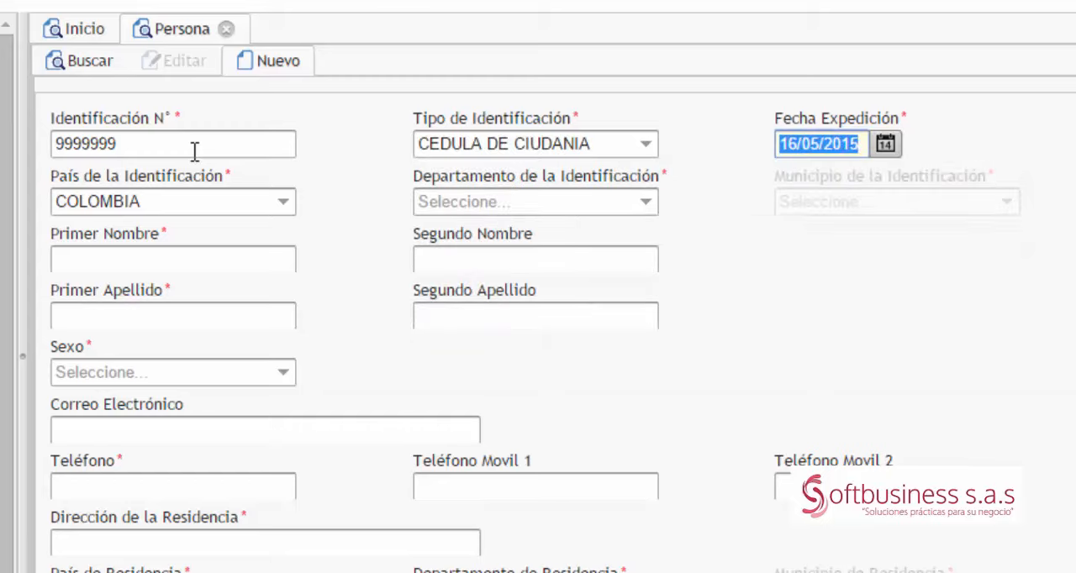
Step: Set the identification's department to ANTIOQUIA and its municipality to CAUCASIA, leaving the issue date and country as they are
key("Tab")
key("Tab")
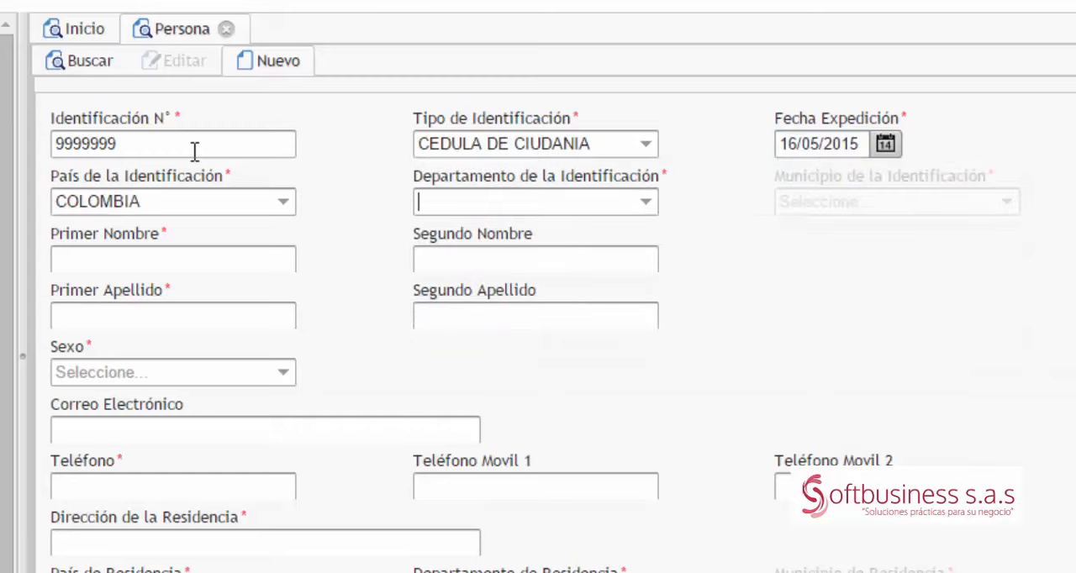
type("ANTI")
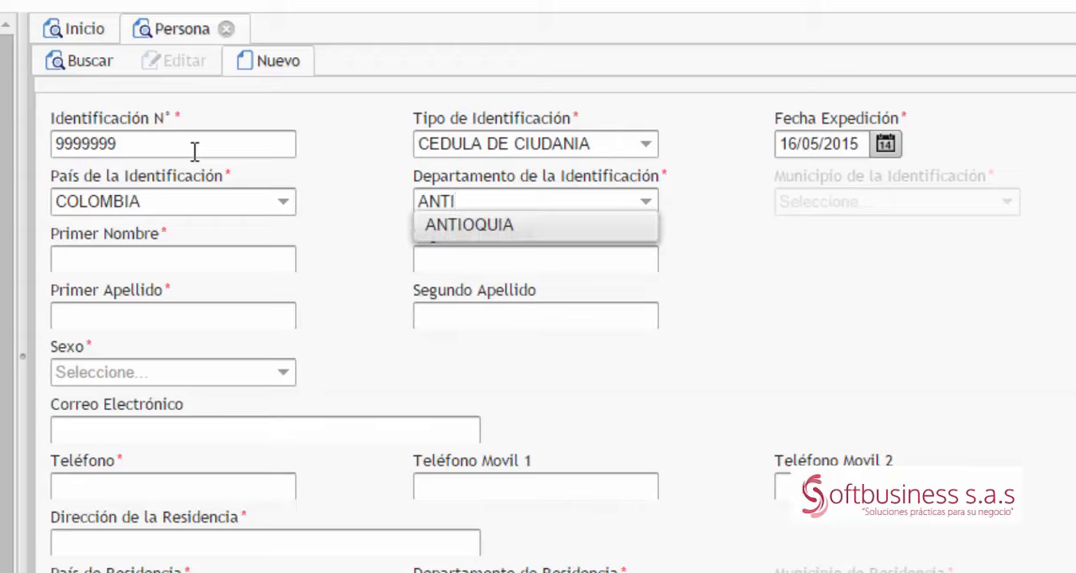
key("Tab")
type("CA")
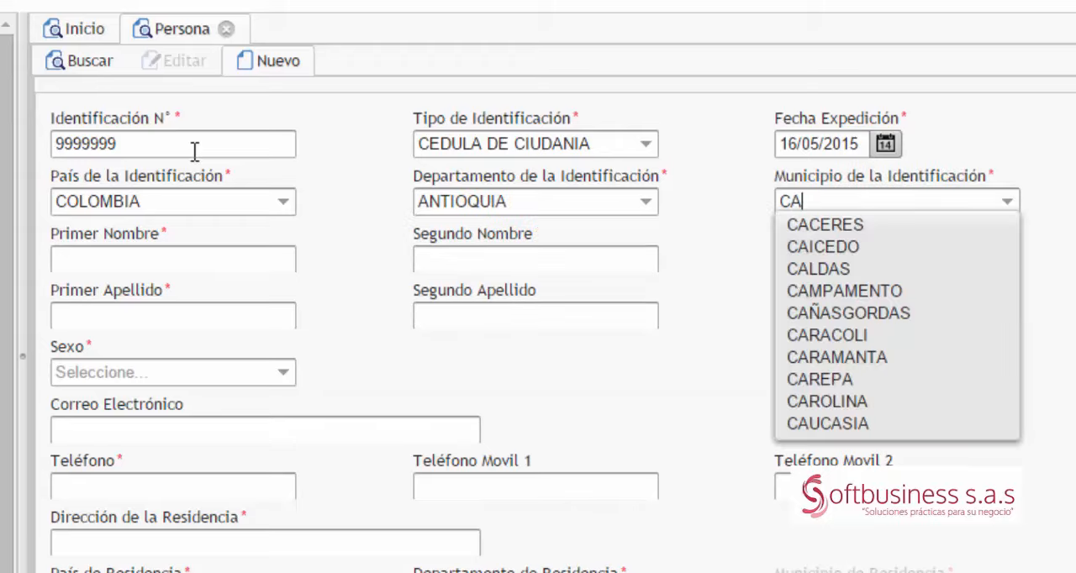
type("UCASIA")
key("Tab")
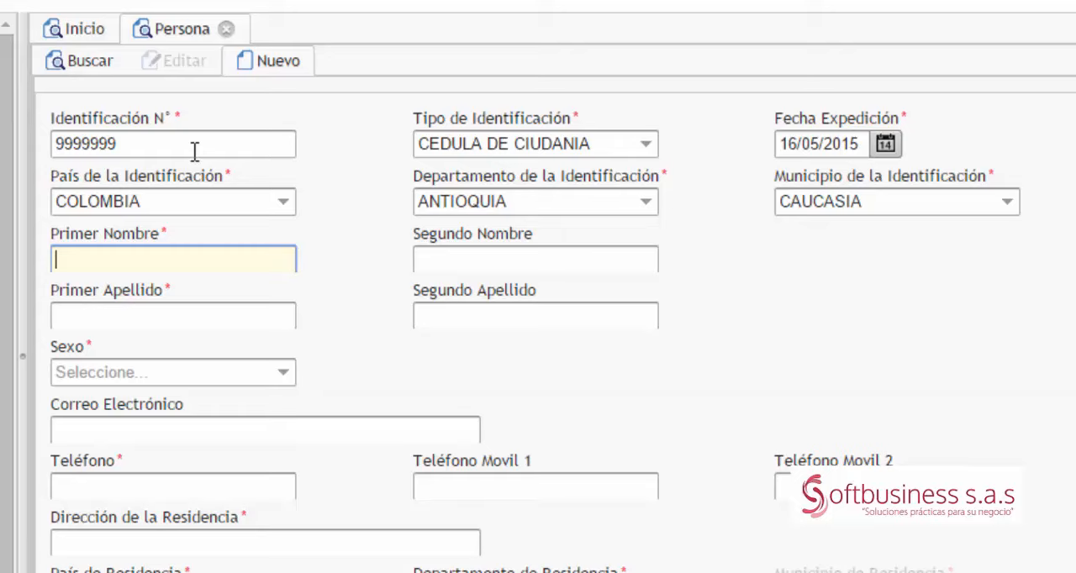
Step: Enter the person's first name and leave the second name blank
type("A")
key("BackSpace")
key("Tab")
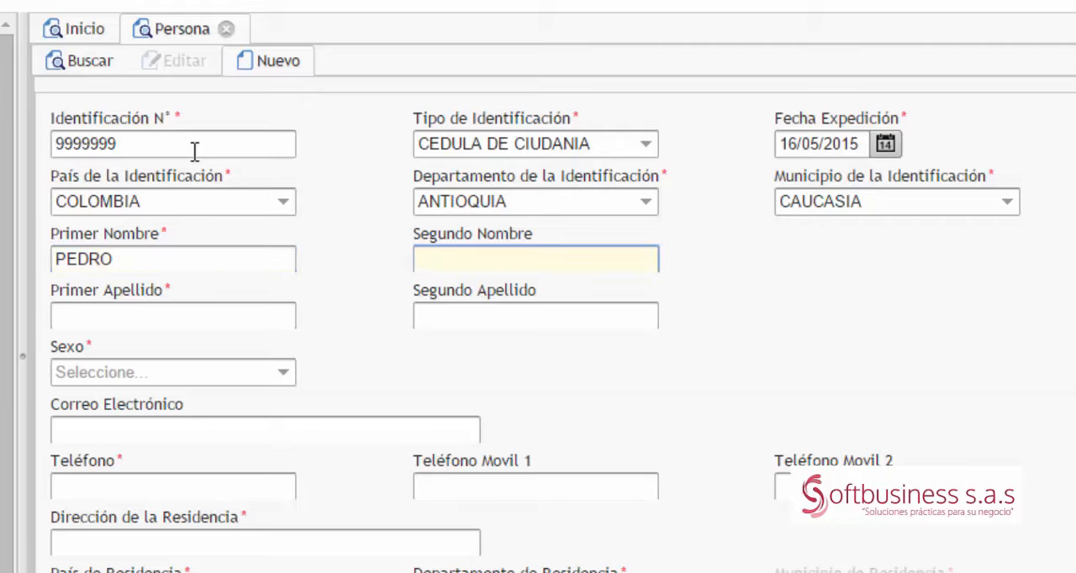
key("Tab")
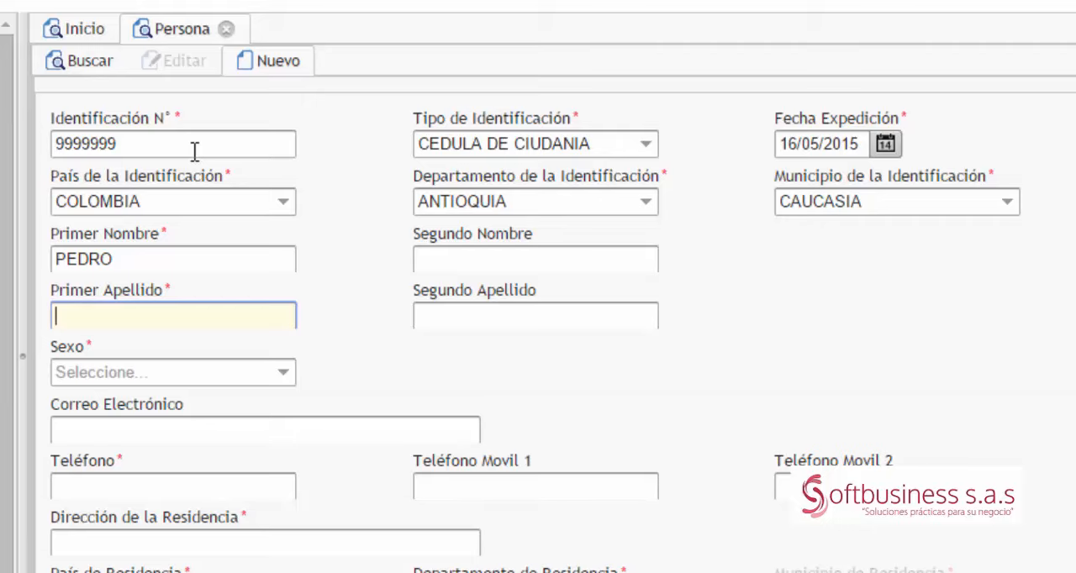
Step: Enter the person's first and second surnames and set Sexo to MASCULINO
key("Tab")
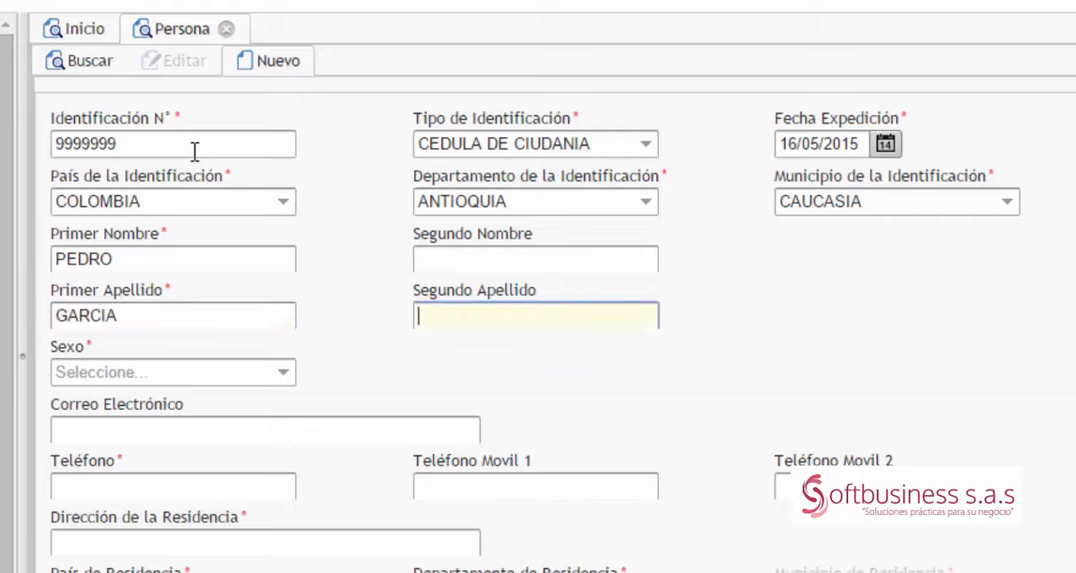
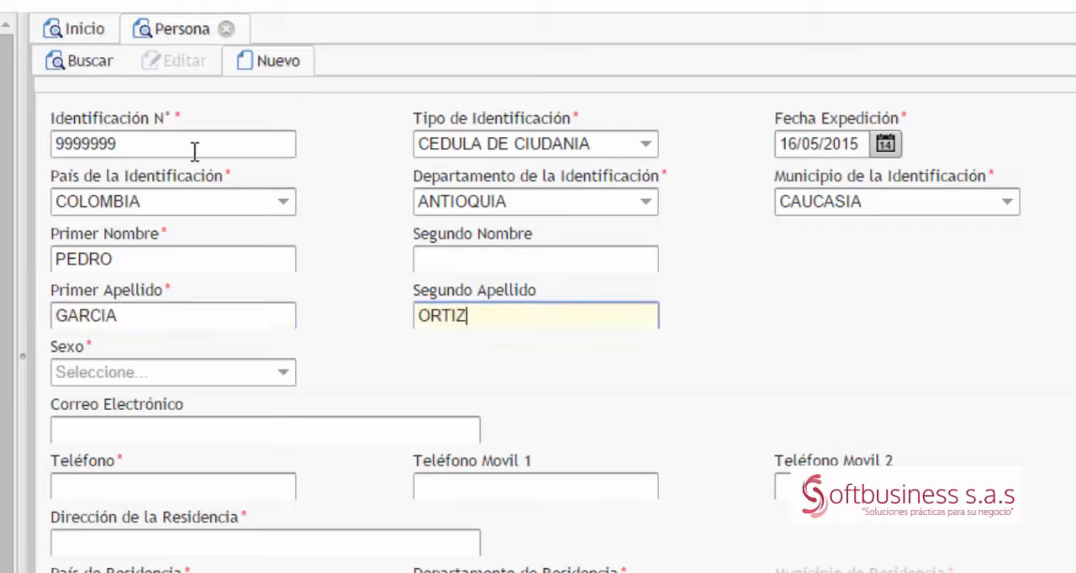
key("Tab")
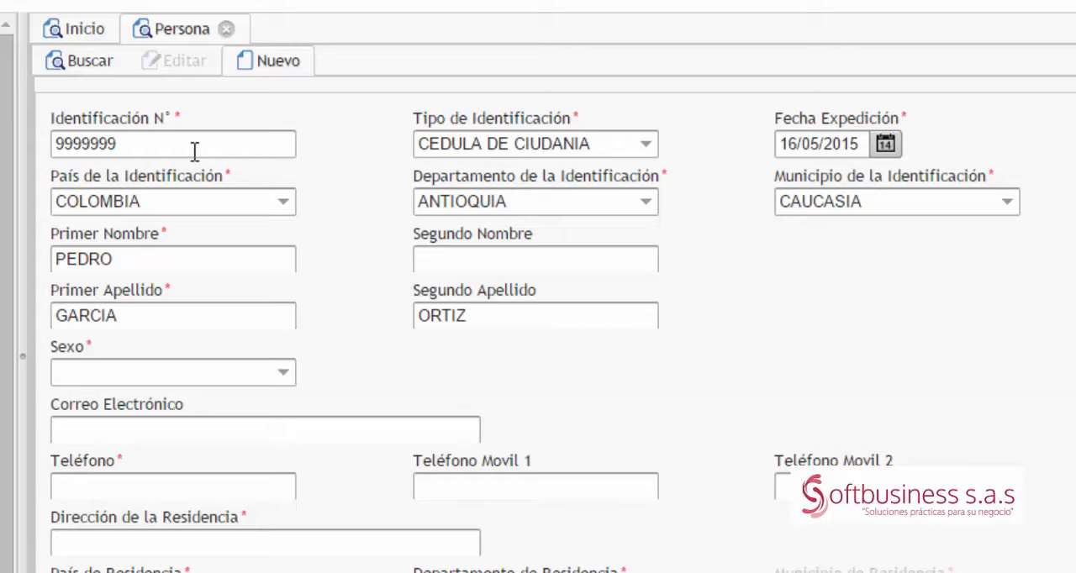
type("M")
key("Tab")
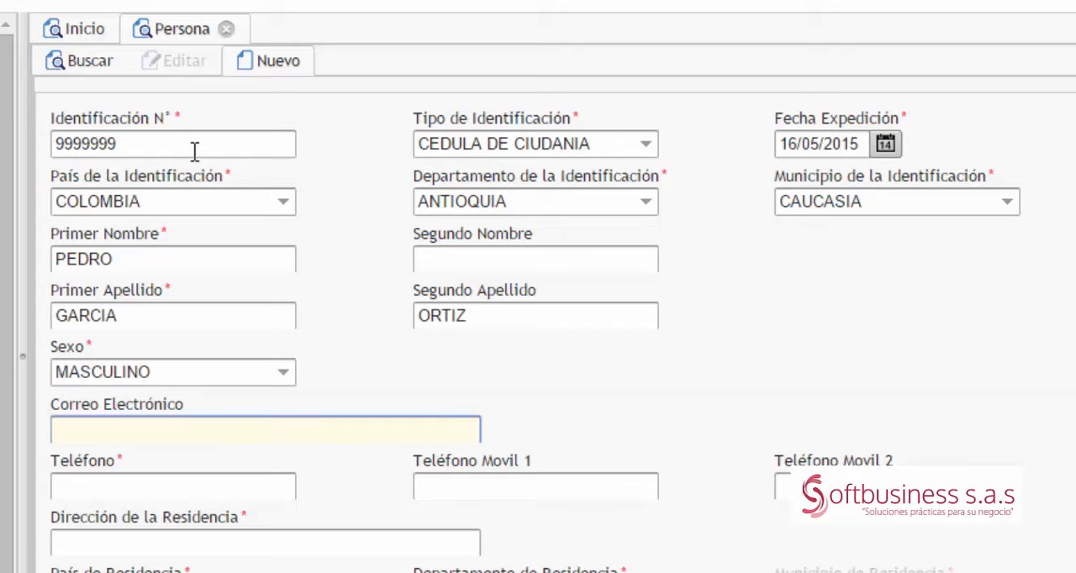
Step: Fill in the person's e-mail address in Correo Electrónico
type("CORREO")
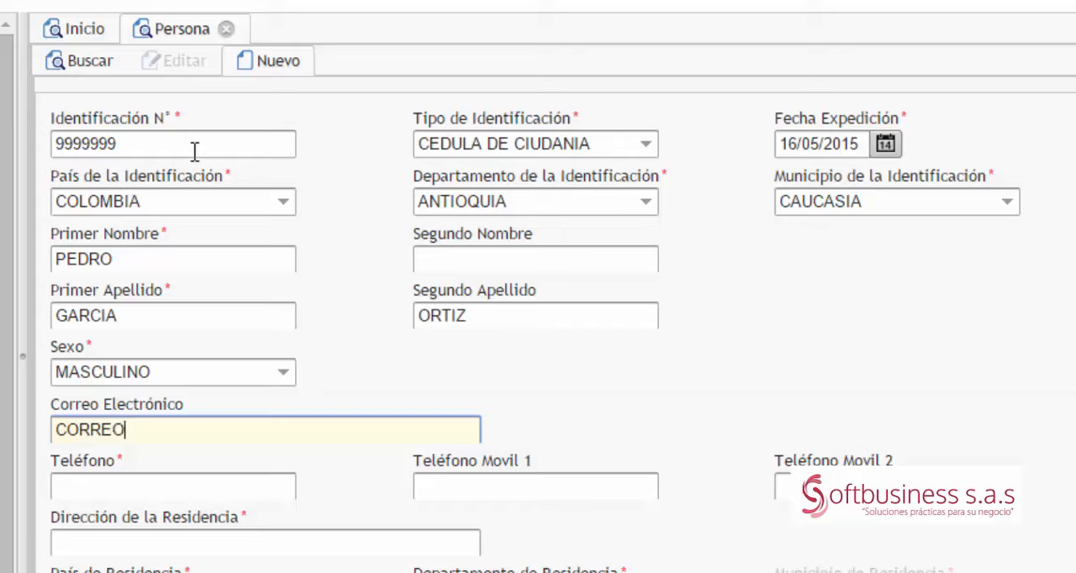
type("@MICORREO.COM")
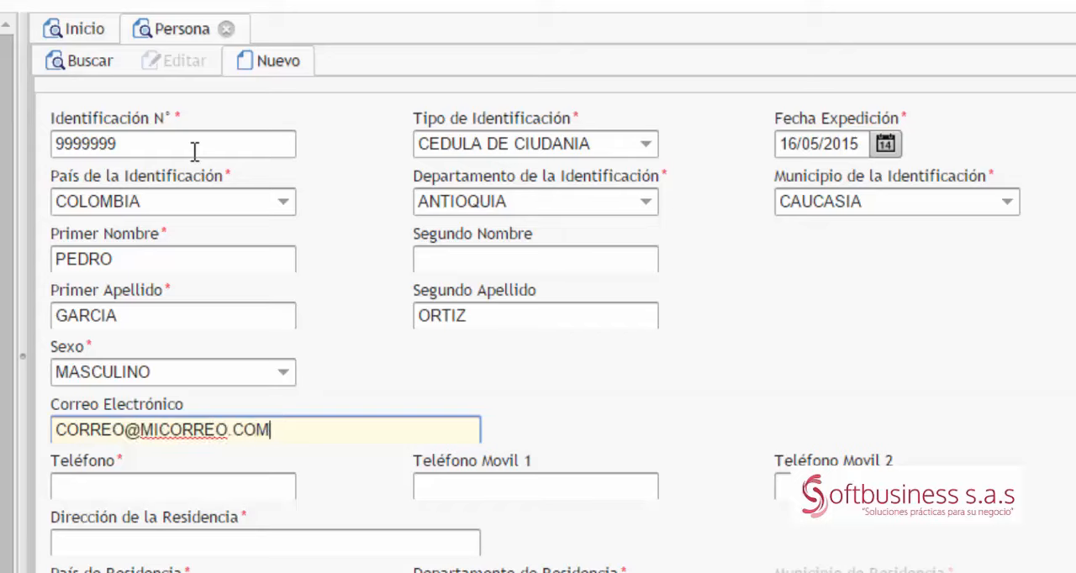
type(".CO")
key("Tab")
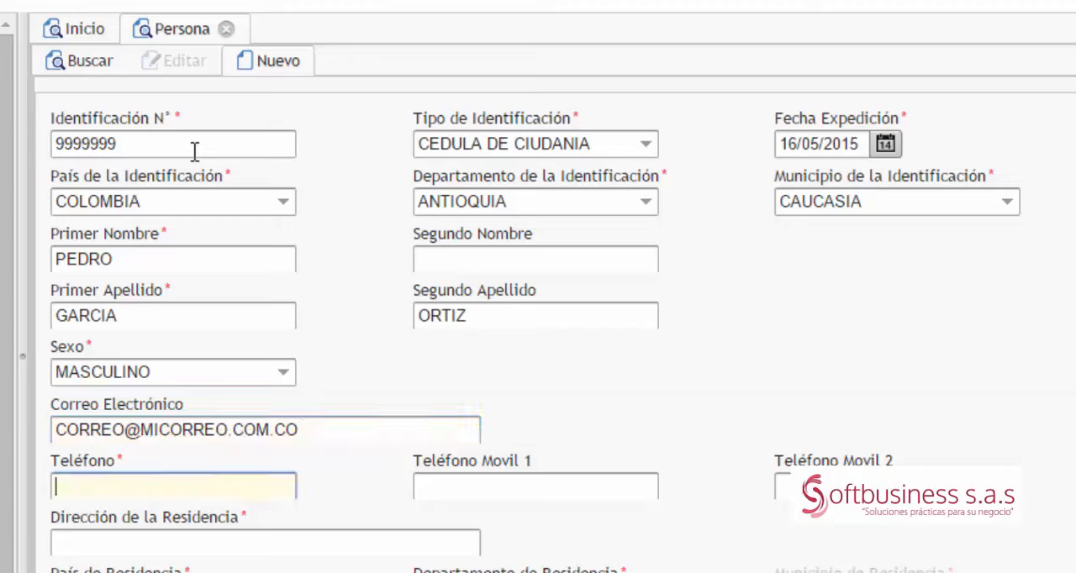
Step: Enter the person's telephone number in Teléfono and leave both mobile numbers blank
type("88888888")
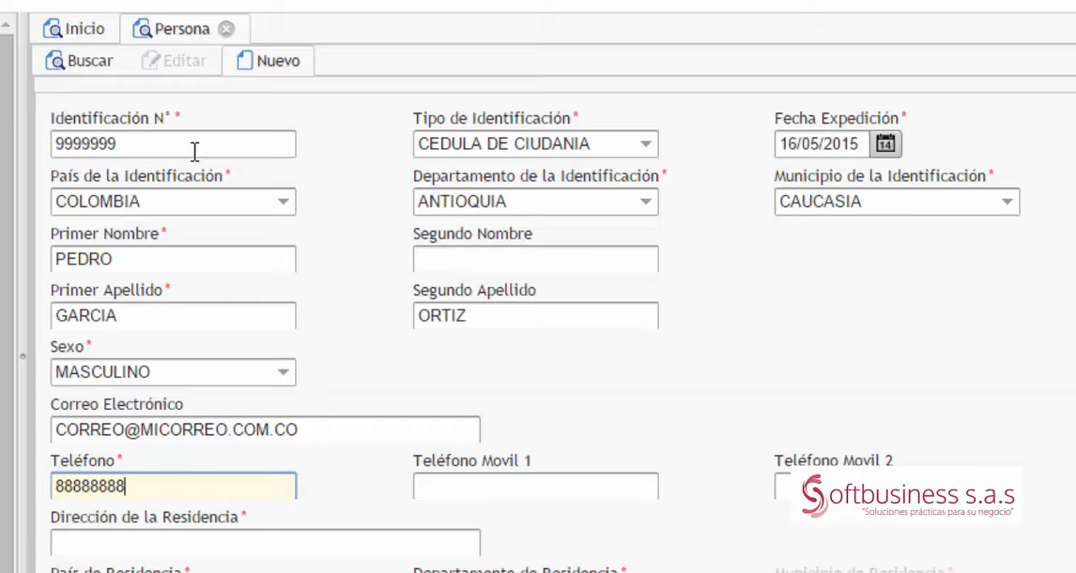
key("Tab")
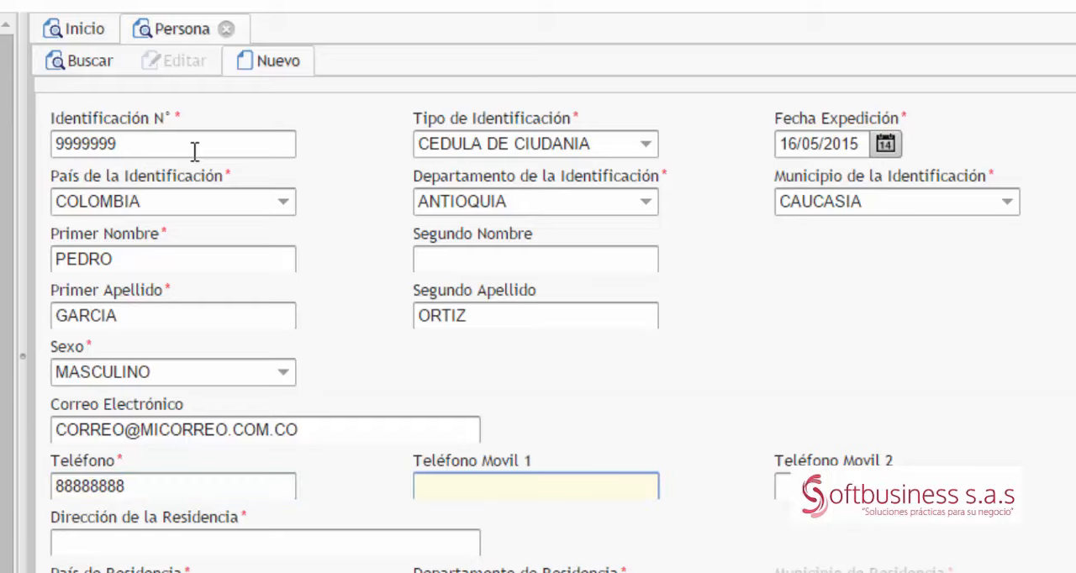
key("Tab")
key("Tab")
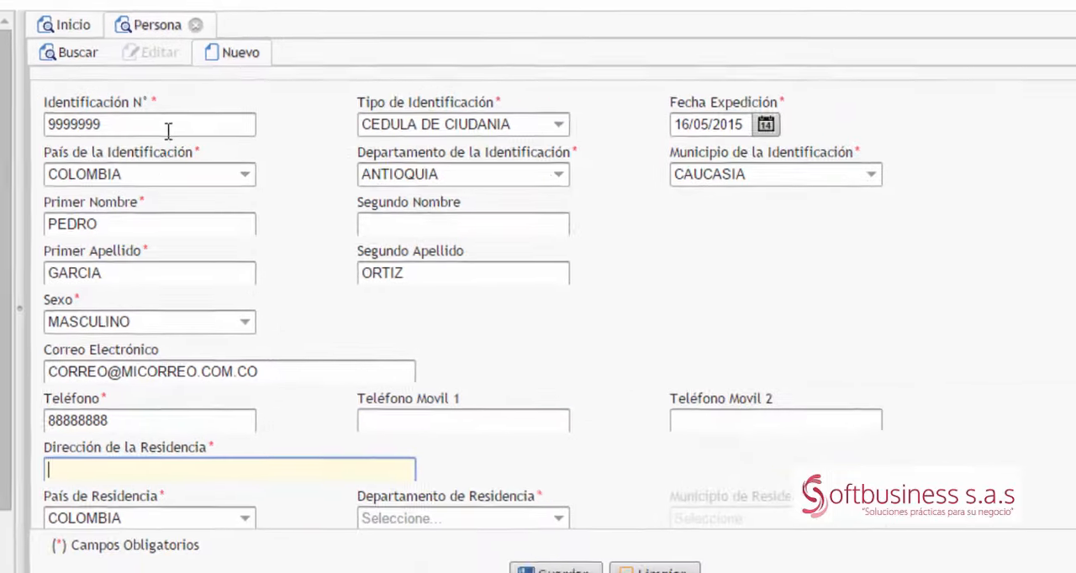
Step: Enter the person's street address as the Dirección de la Residencia
type("DIRECCI")
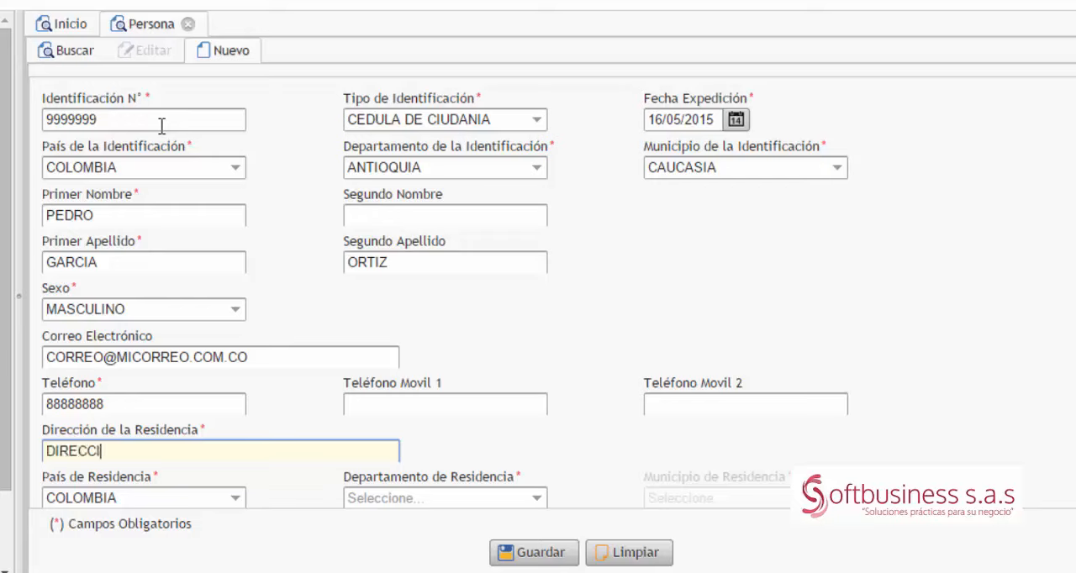
key("ctrl+a")
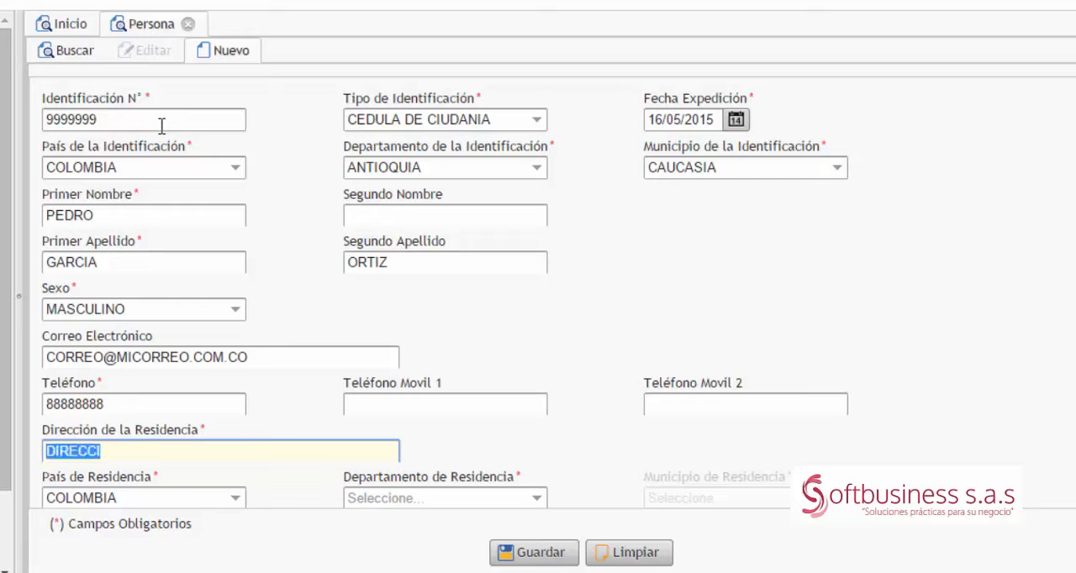
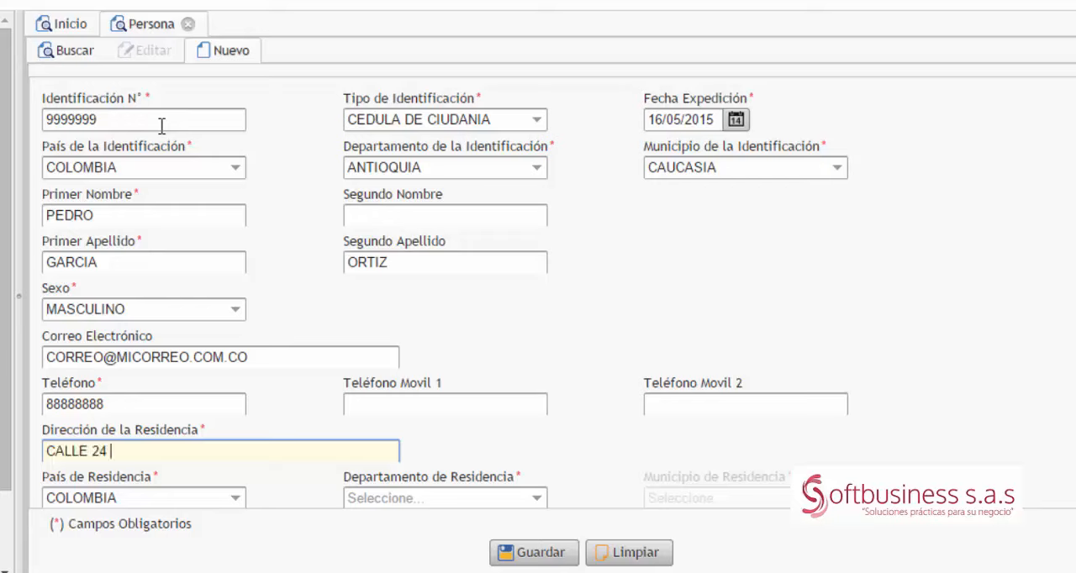
key("Tab")
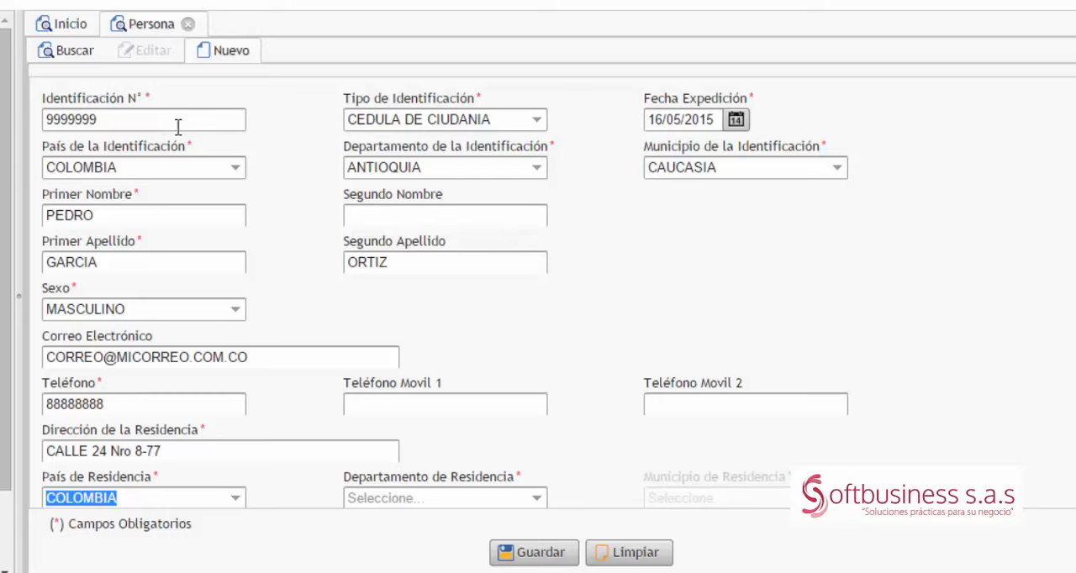
Step: Set the department of residence to ANTIOQUIA and the municipality of residence to CAUCASIA, keeping COLOMBIA as the country
scroll(333, 192, "down", 1)
scroll(333, 192, "down", 1)
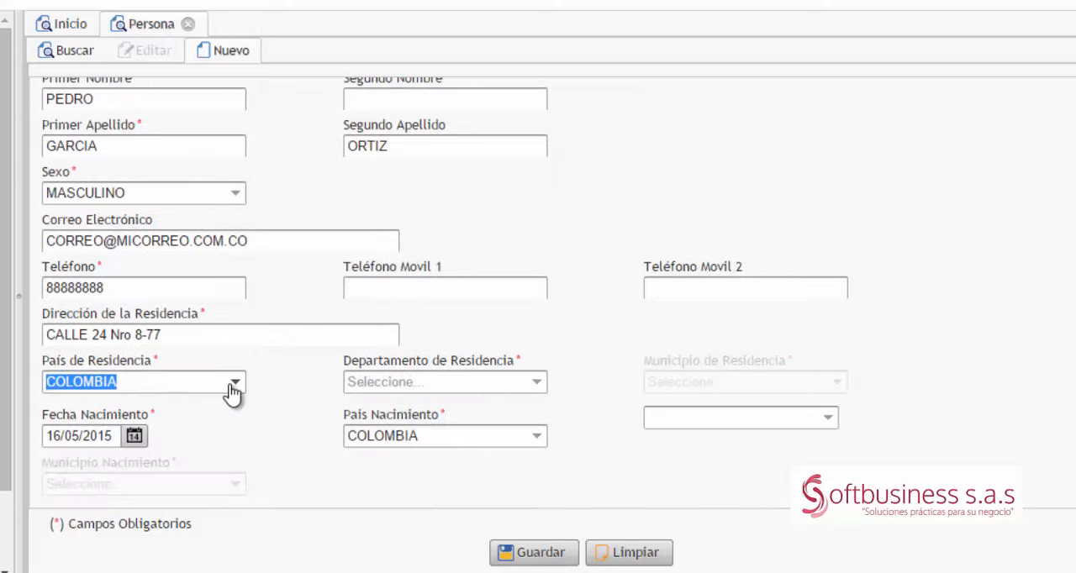
key("Tab")
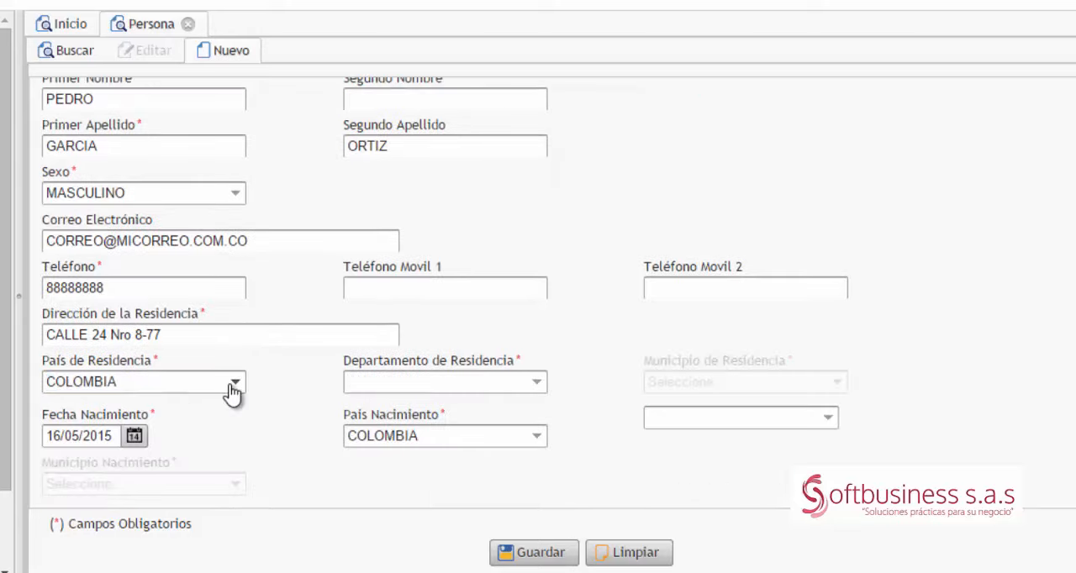
type("ANT")
key("Tab")
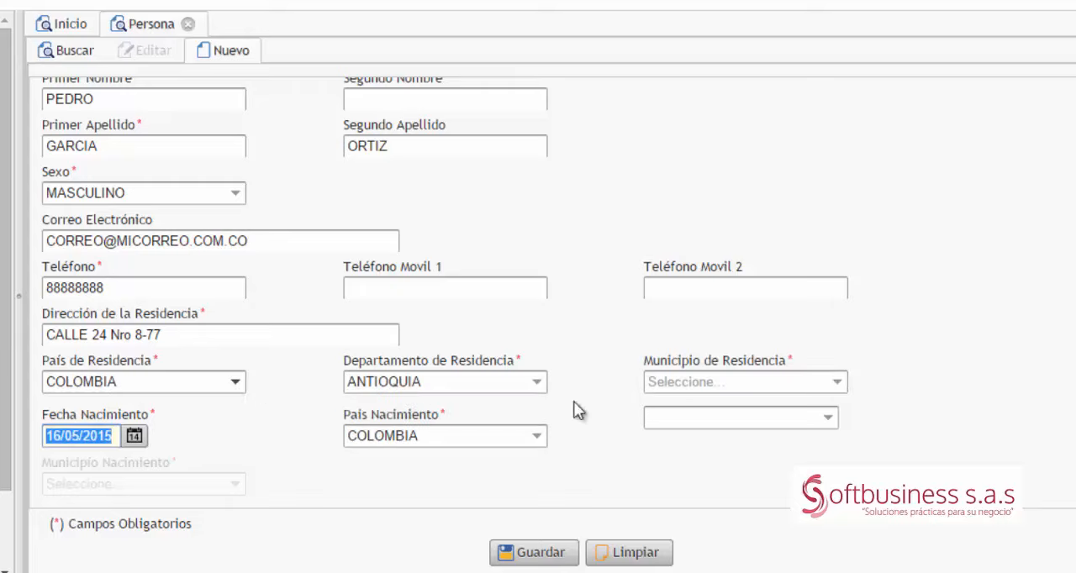
left_click(732, 383)
type("CAU")
key("Tab")
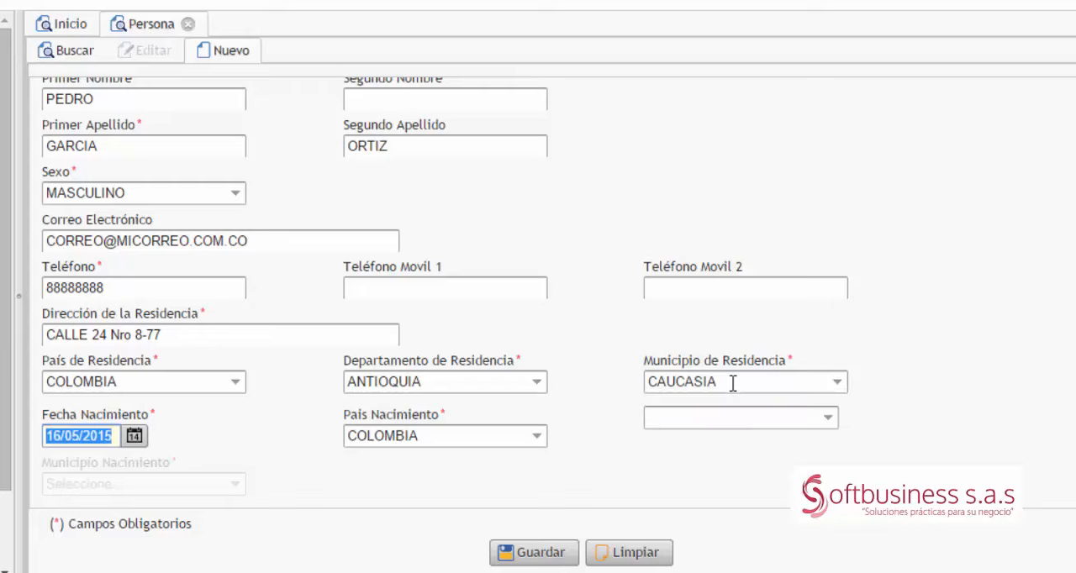
Step: Set the birth department to ANTIOQUIA and the birth municipality to APARTADO, then save the person record and close its form
key("Tab")
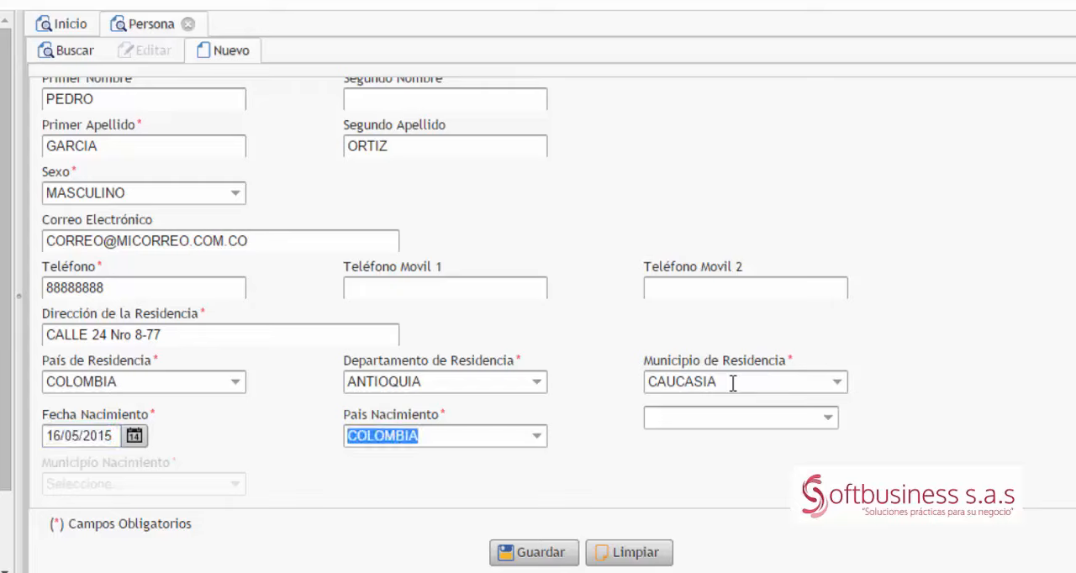
key("Tab")
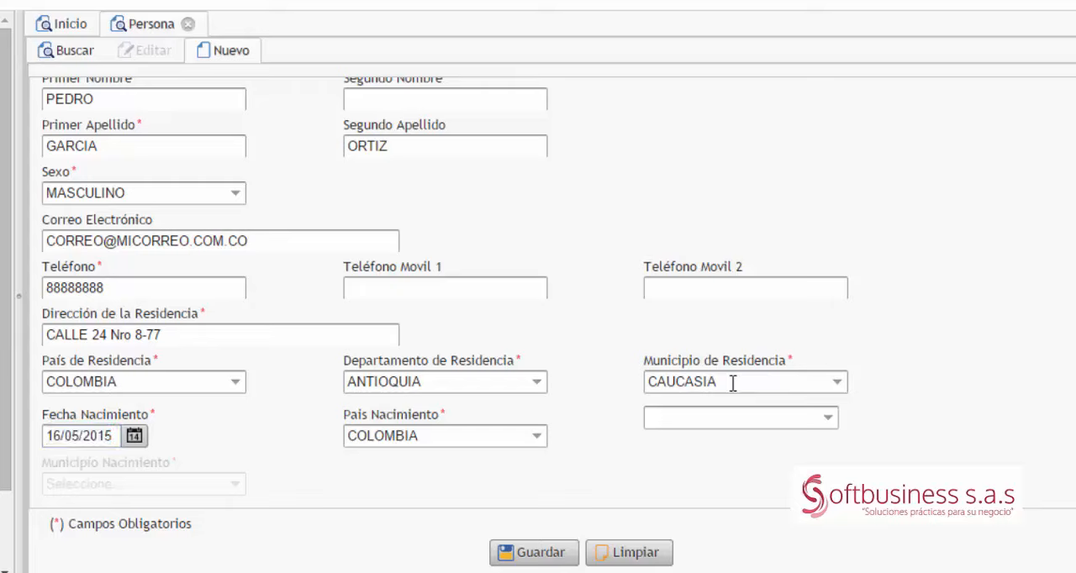
type("ANTIOQUIA")
key("Tab")
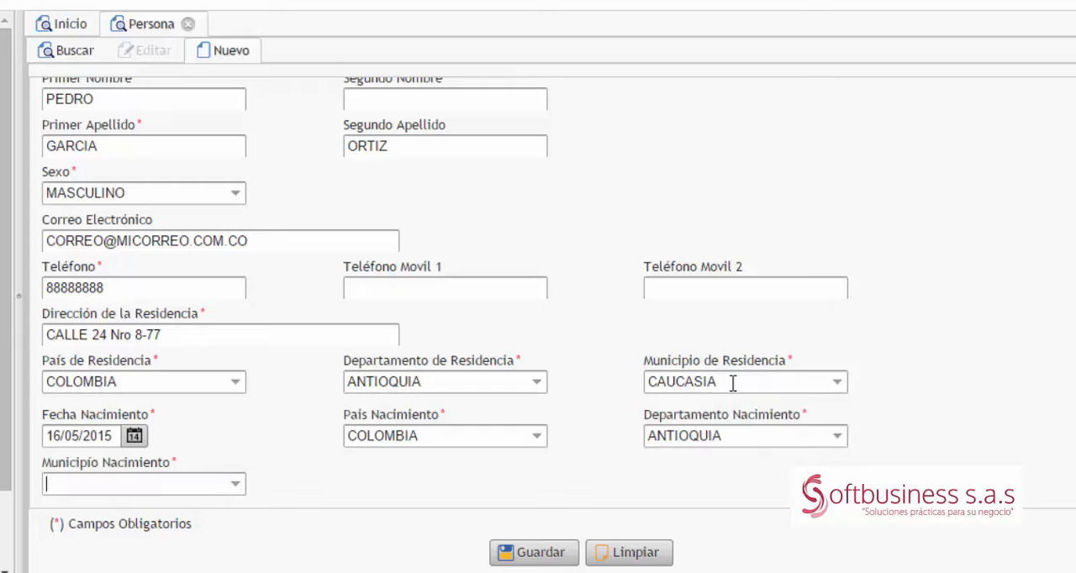
type("APARTADO")
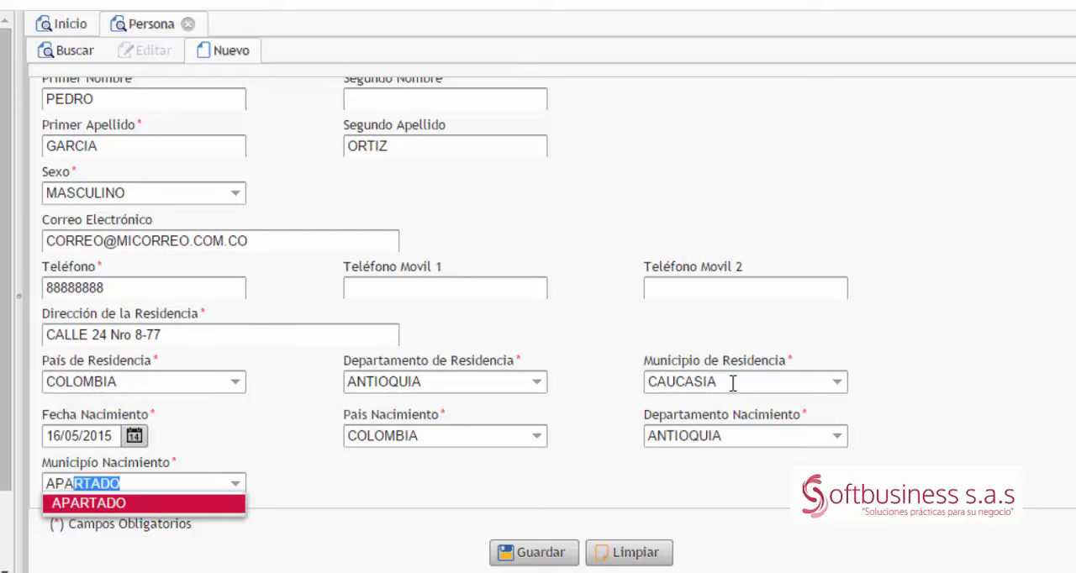
key("Return")
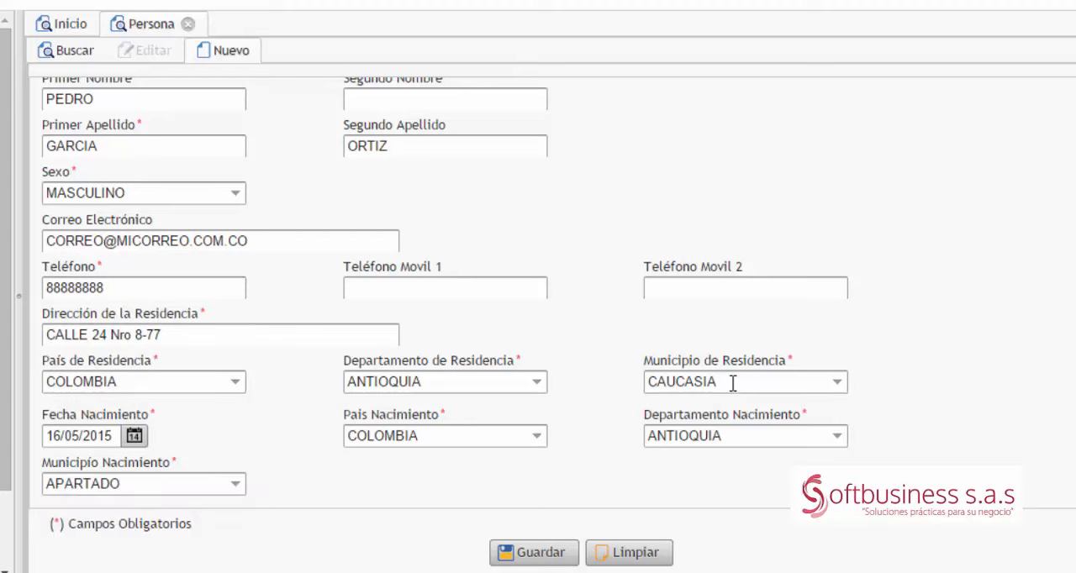
left_click(539, 553)
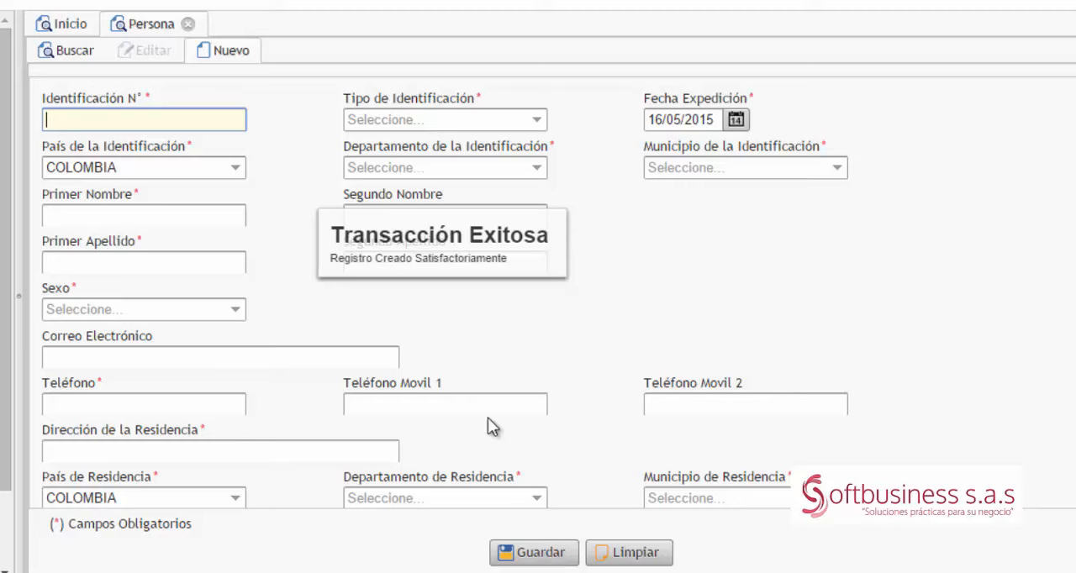
left_click(231, 23)
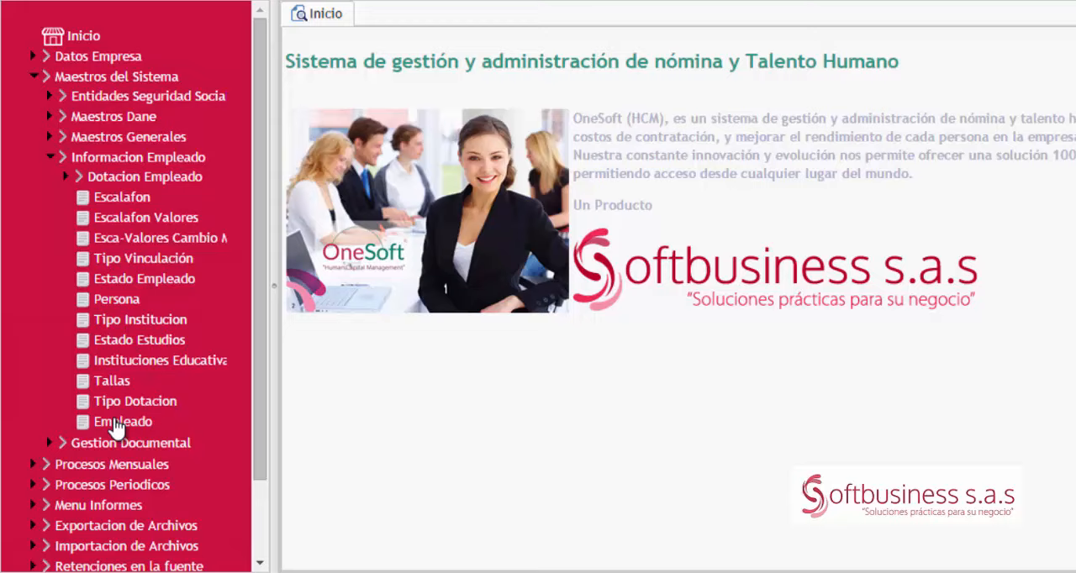
Step: Open the Empleado form and search for the newly registered person by first name
left_click(117, 424)
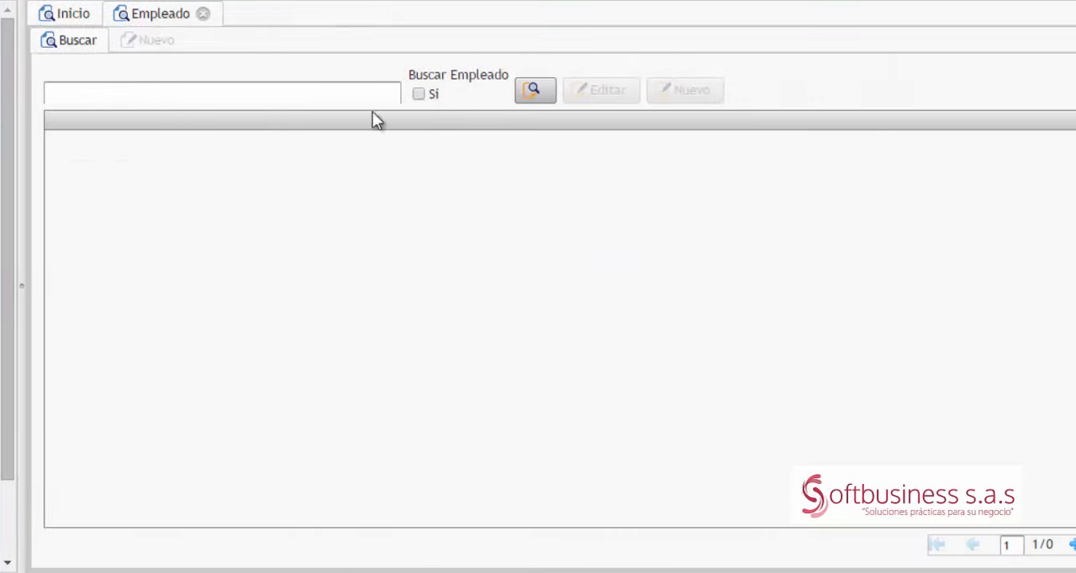
left_click(236, 101)
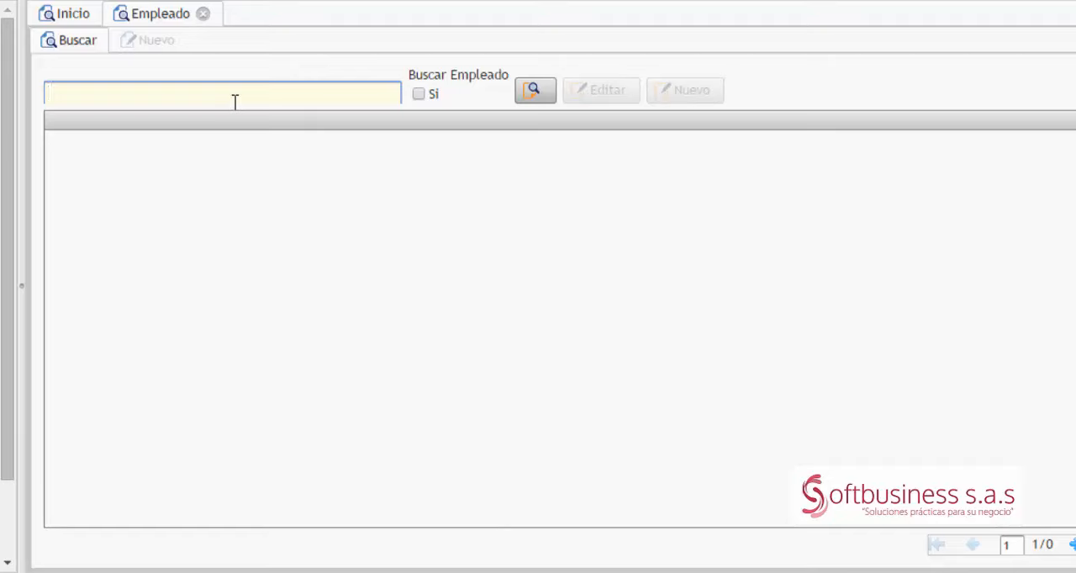
type("PEDRO")
left_click(528, 100)
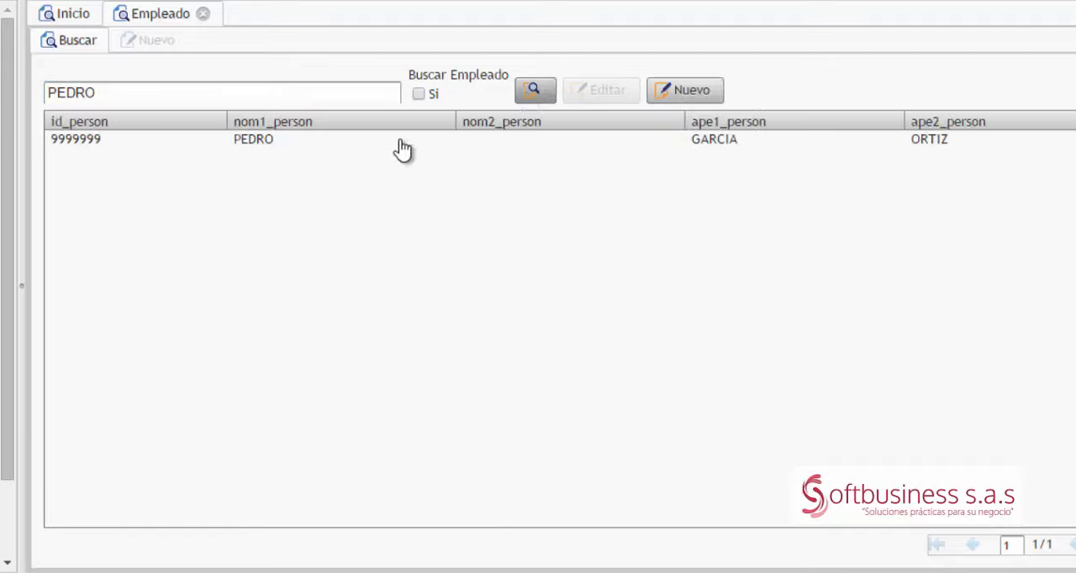
Step: Start a new employee record for the found person with Estado Civil SOLTERO ( A ), Tipo Sangre O+ and 0 for N° de Hijos
left_click(388, 141)
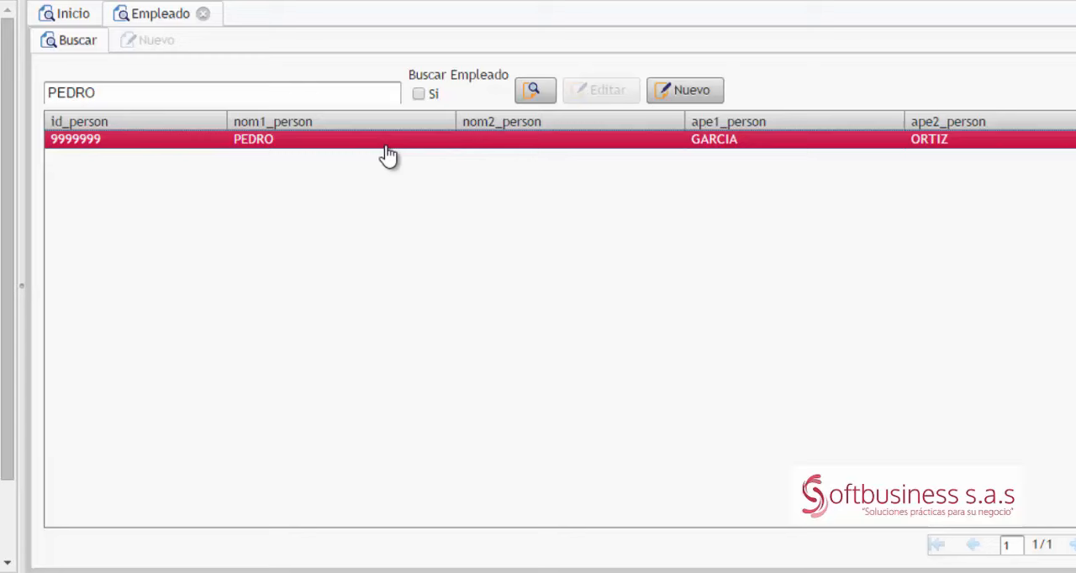
left_click(679, 89)
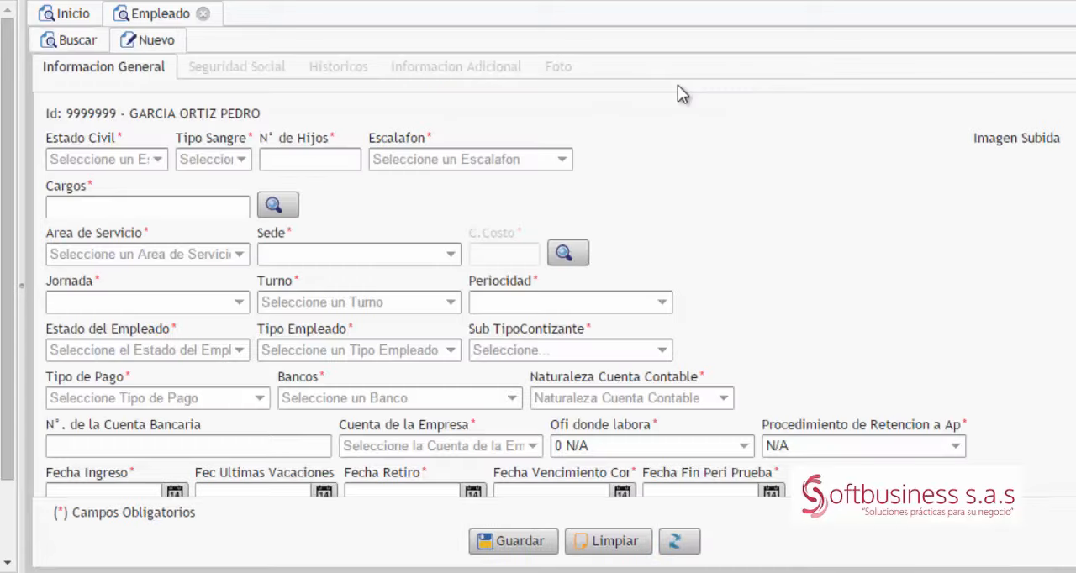
left_click(156, 159)
left_click(125, 179)
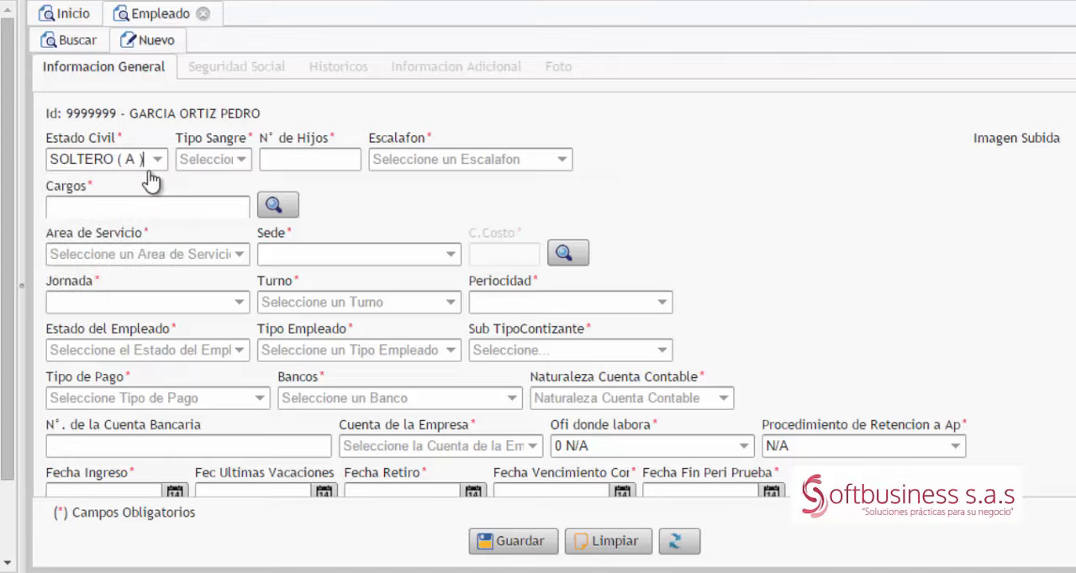
left_click(242, 159)
left_click(217, 197)
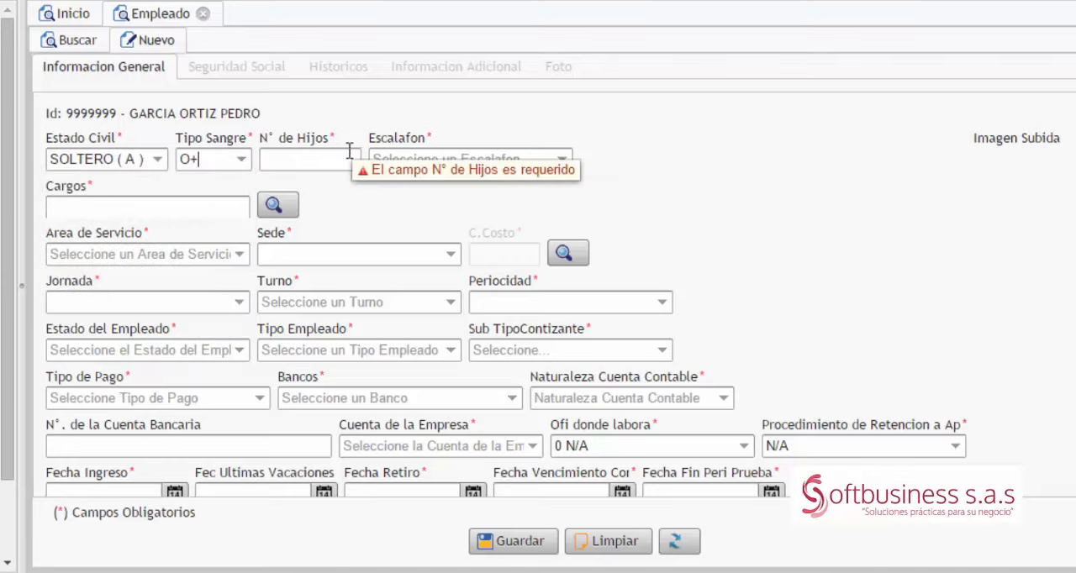
left_click(334, 156)
type("0")
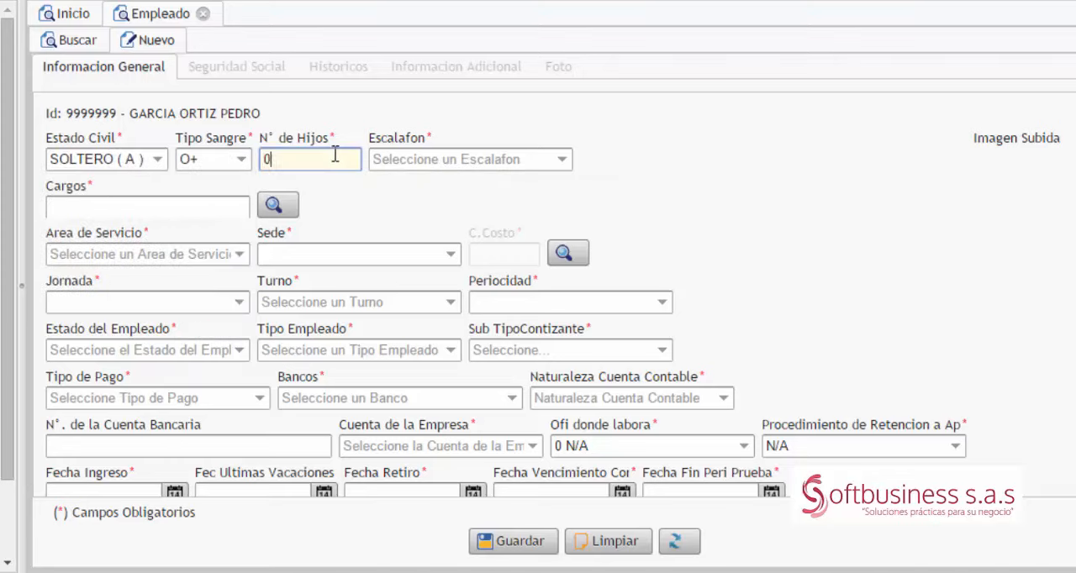
Step: Set the Escalafon of the new employee record to APOYO SOSTENIMIENTO APRENDIZ LECTIVA
key("Tab")
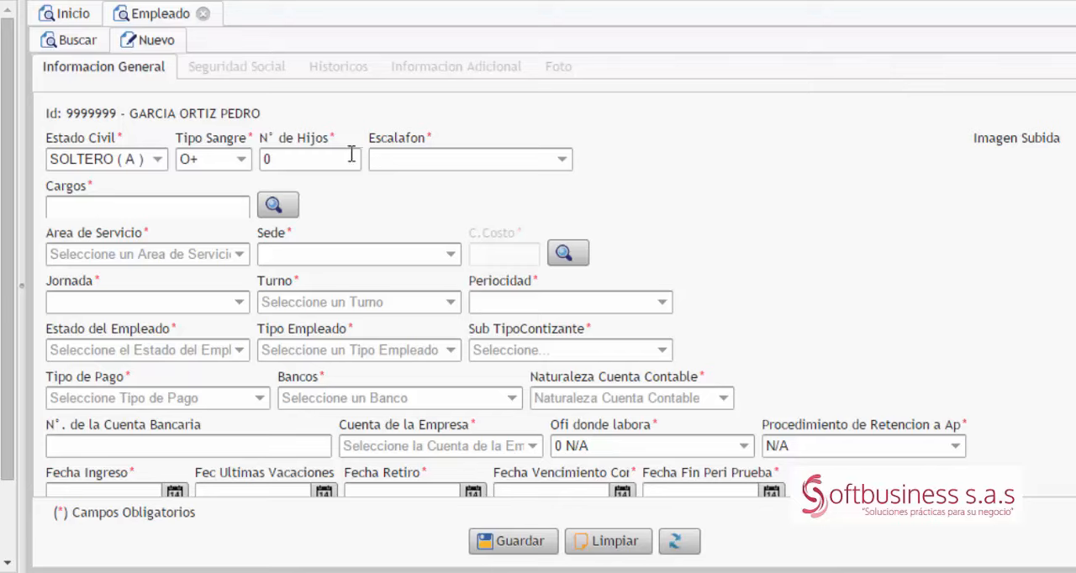
type("sos")
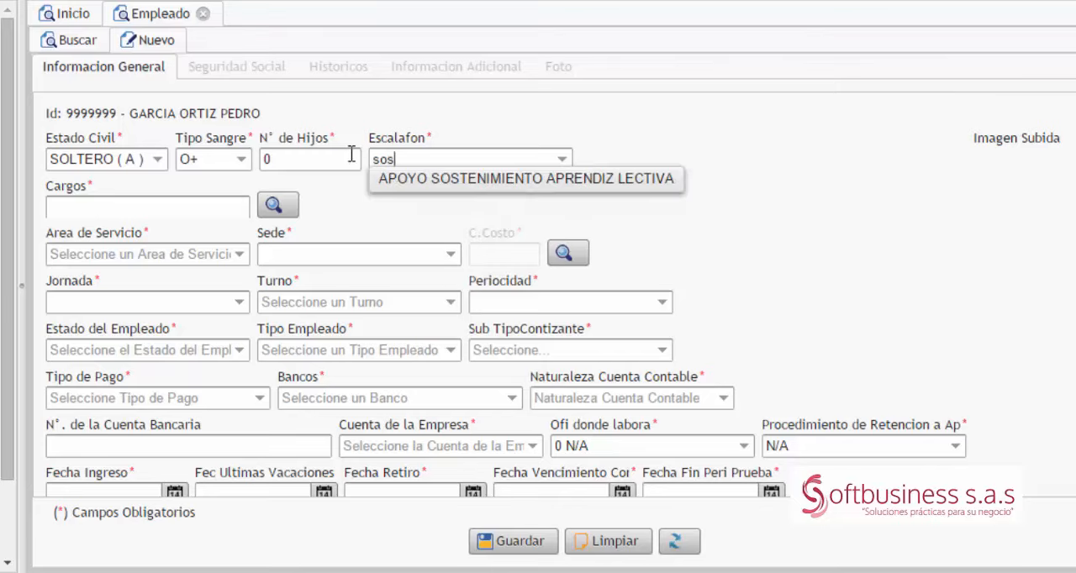
key("Down")
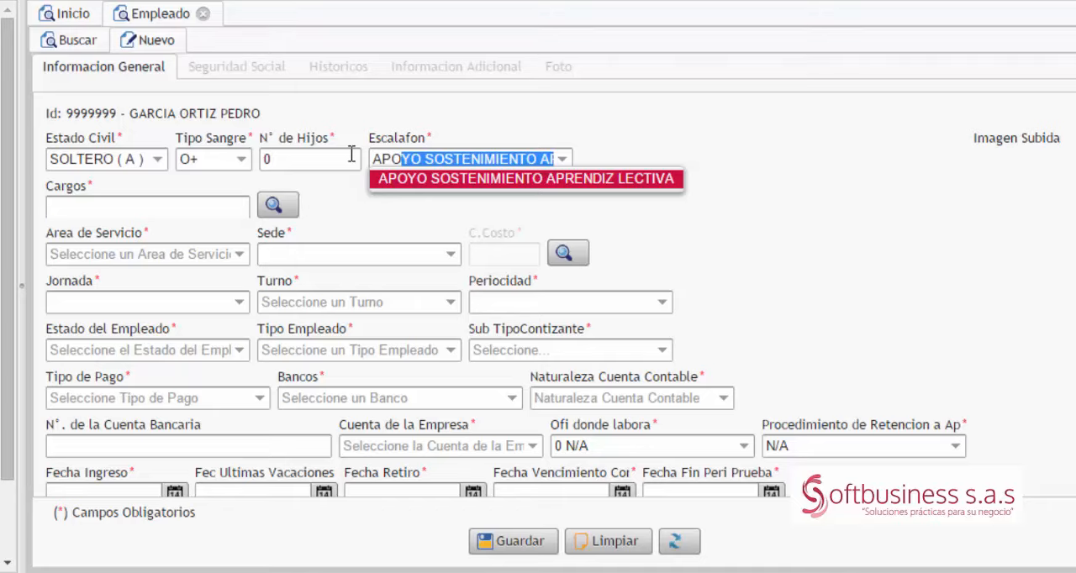
key("Tab")
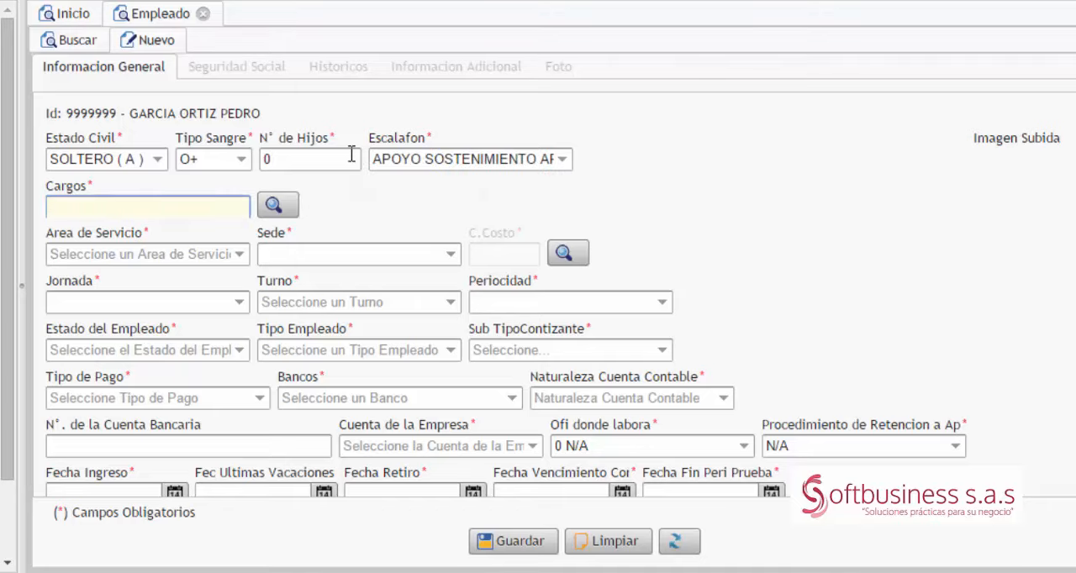
Step: Look up the available Cargos and assign 007 JEFE DE BODEGA to the employee
left_click(289, 200)
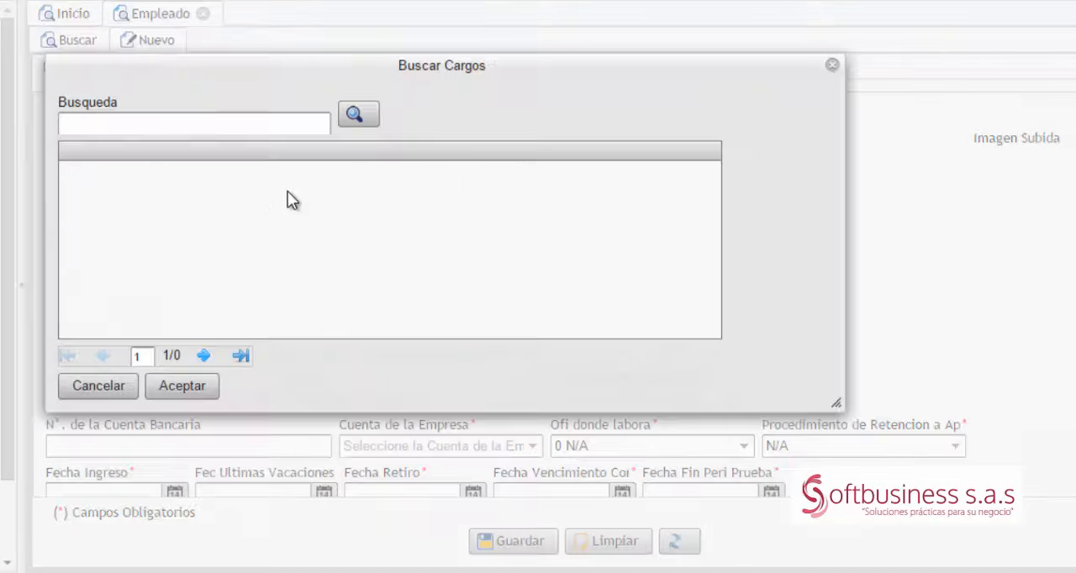
left_click(292, 123)
left_click(354, 115)
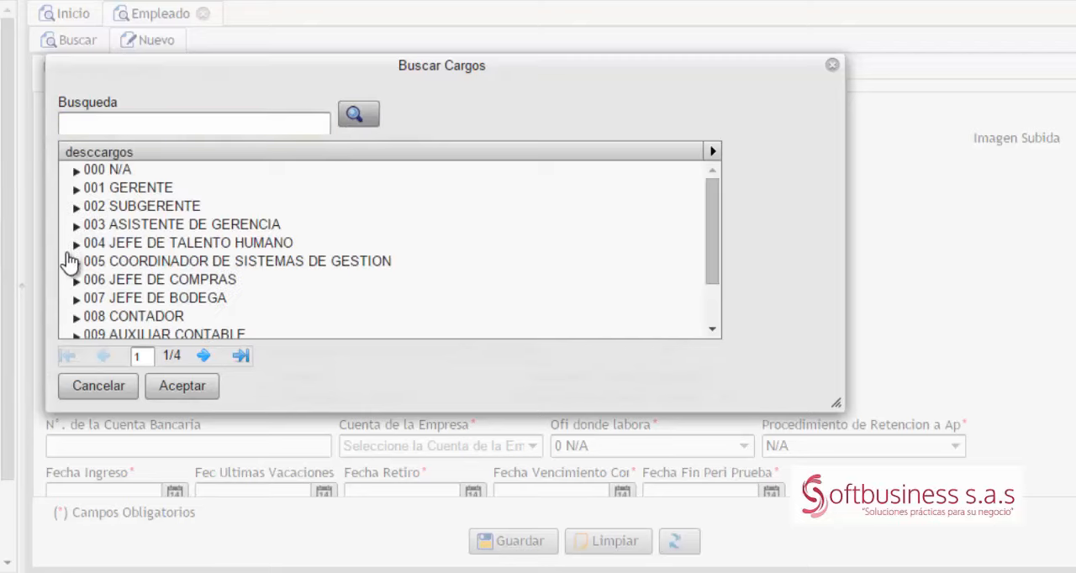
left_click(108, 301)
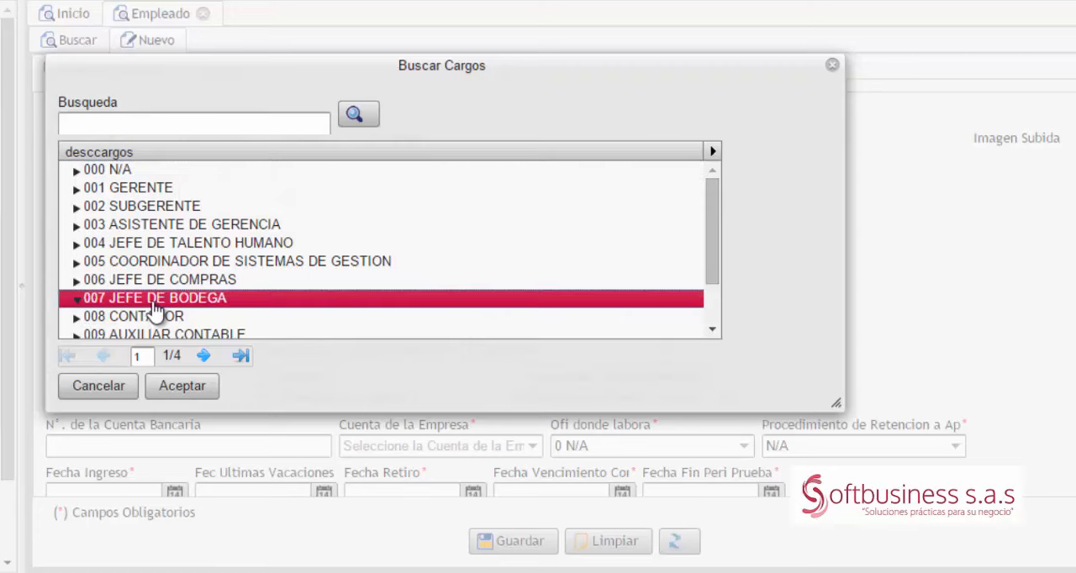
left_click(183, 386)
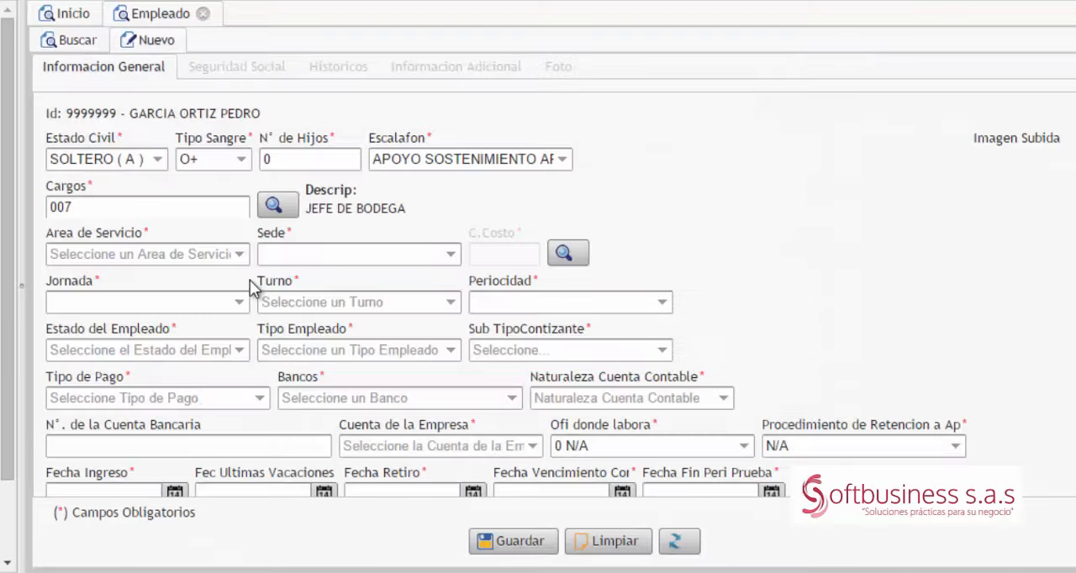
Step: Assign the employee to Area de Servicio N/A, Sede 001 CAUCASIA and C.Costo 025
left_click(239, 255)
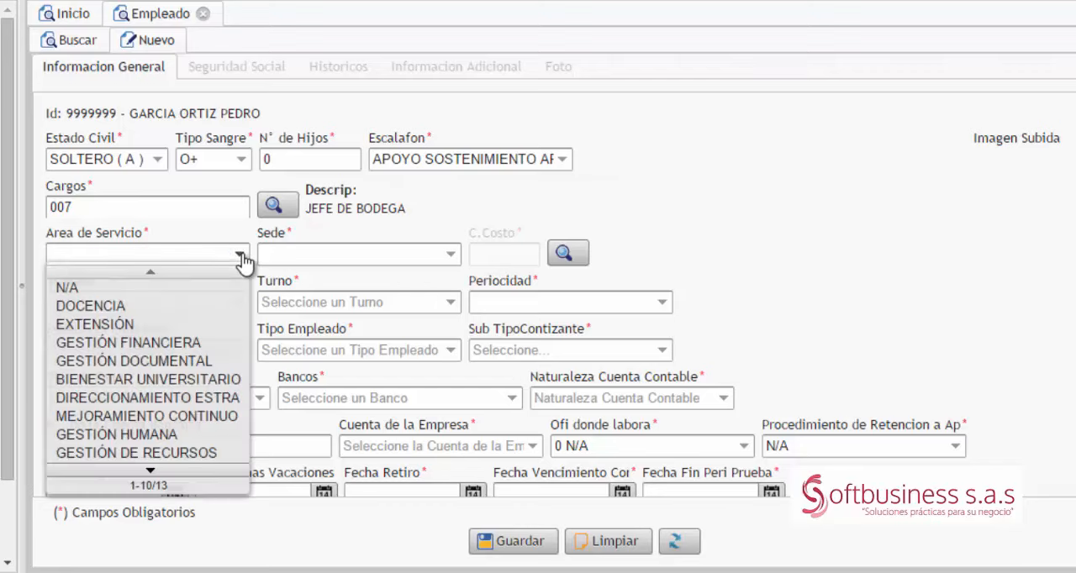
left_click(149, 290)
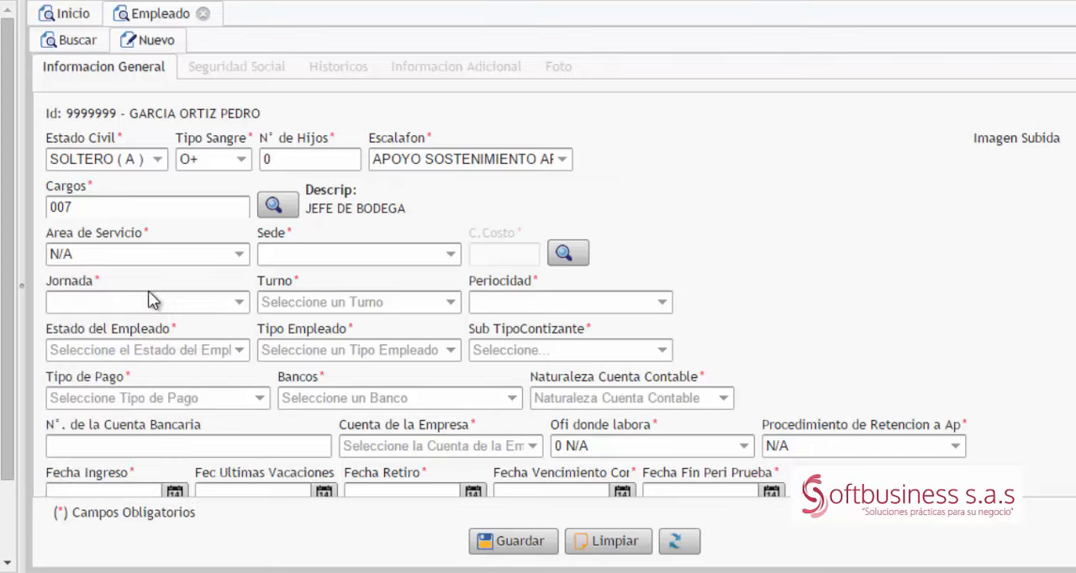
left_click(448, 256)
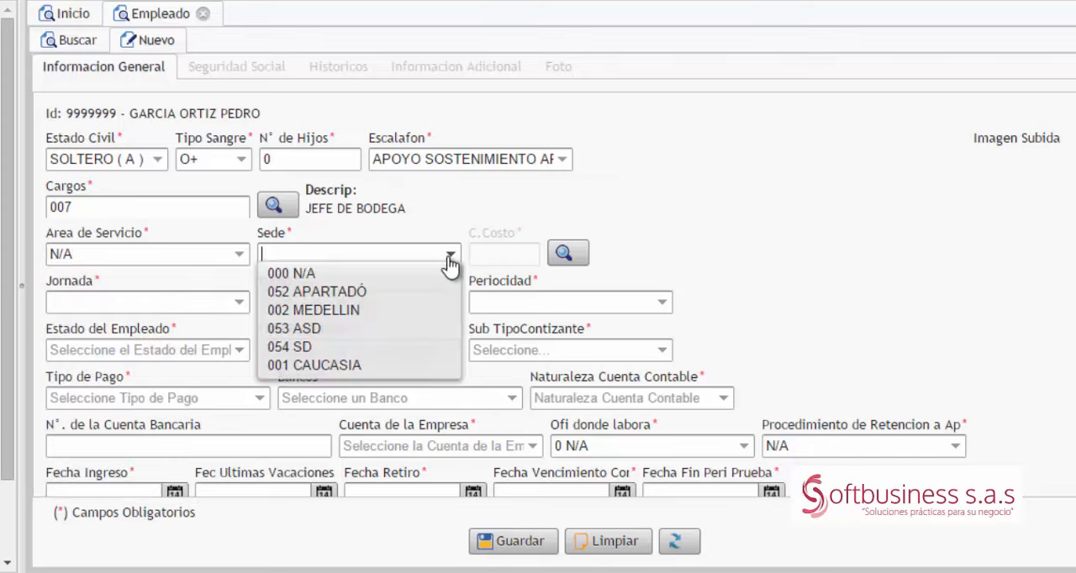
left_click(335, 363)
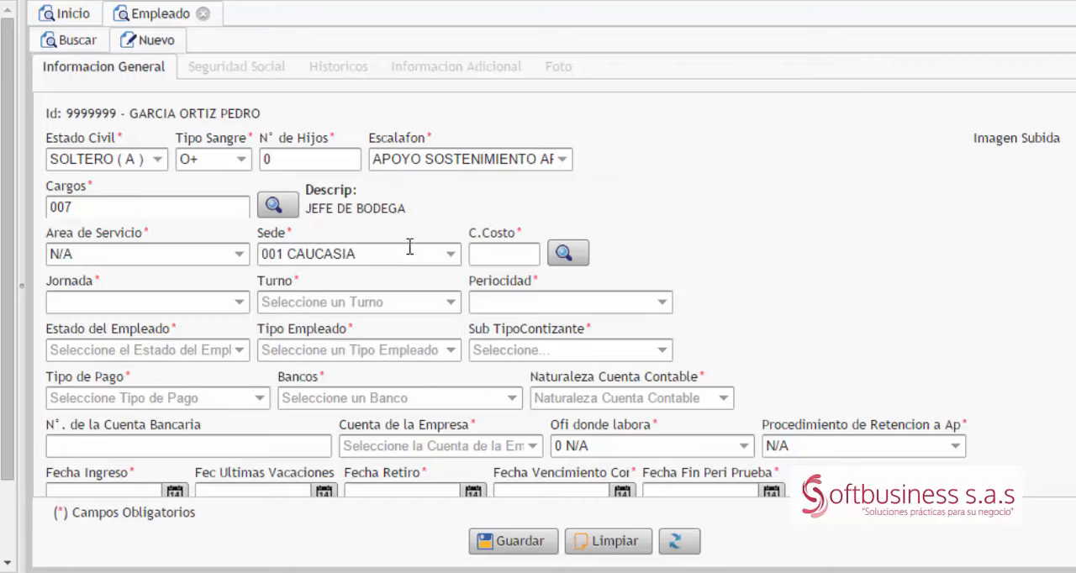
left_click(512, 256)
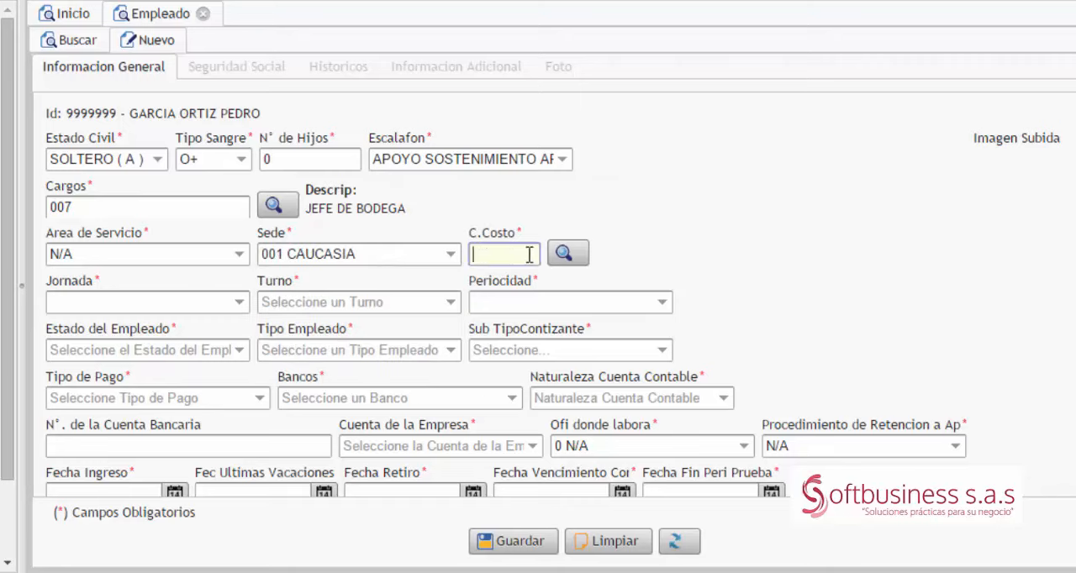
type("025")
key("Tab")
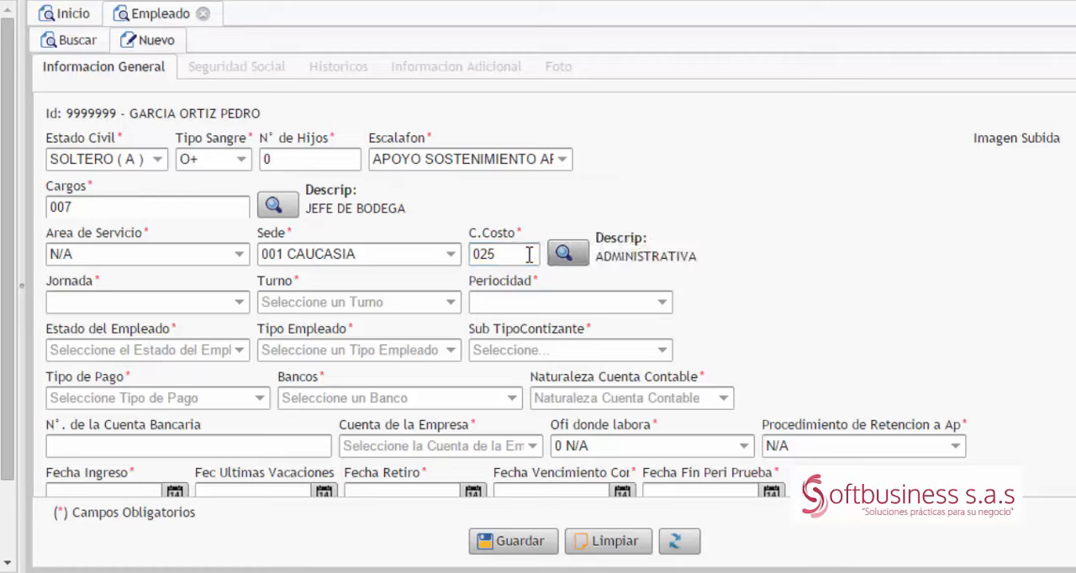
Step: Set the work schedule to Jornada DIURNA, Turno TIEMPO COMPLETO and Periocidad QUINCENAL
left_click(236, 304)
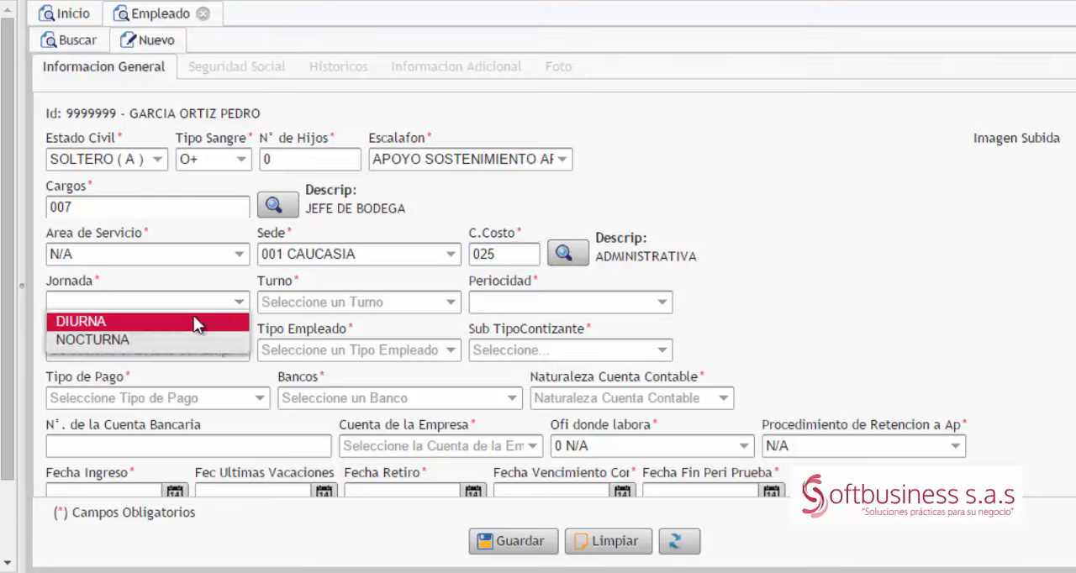
left_click(151, 326)
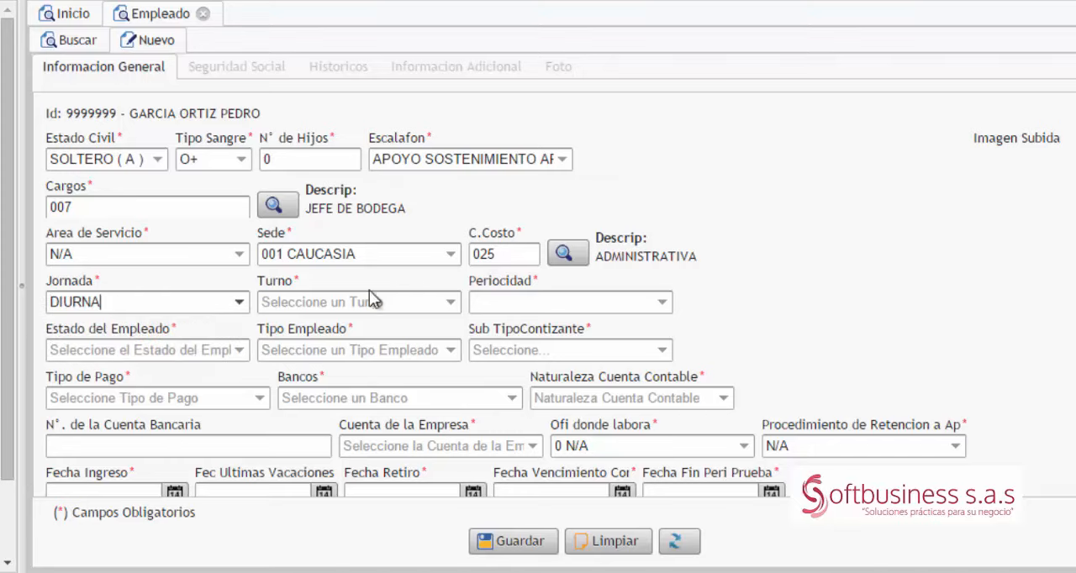
left_click(451, 304)
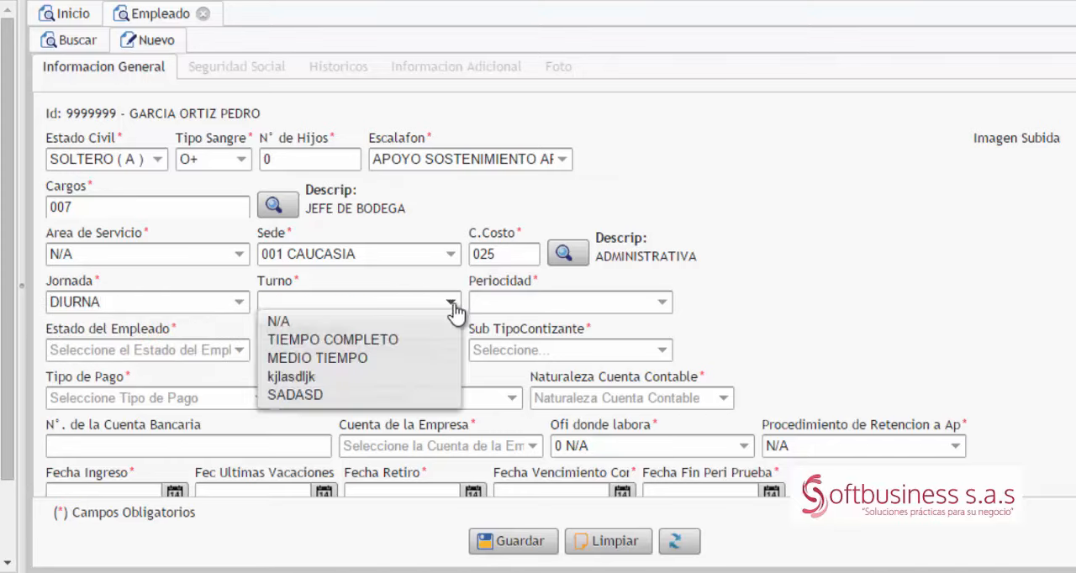
left_click(365, 338)
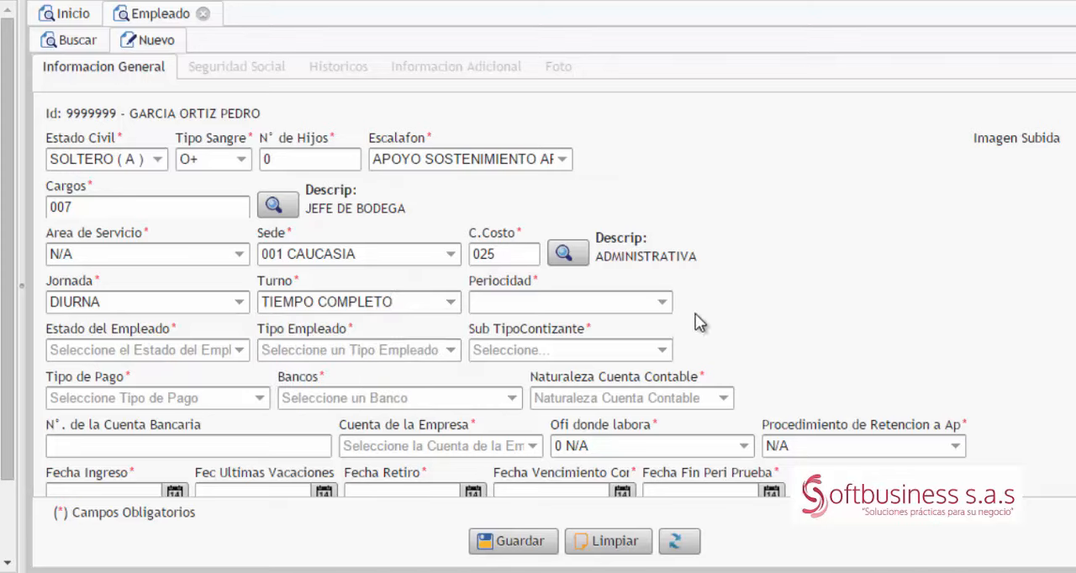
left_click(661, 304)
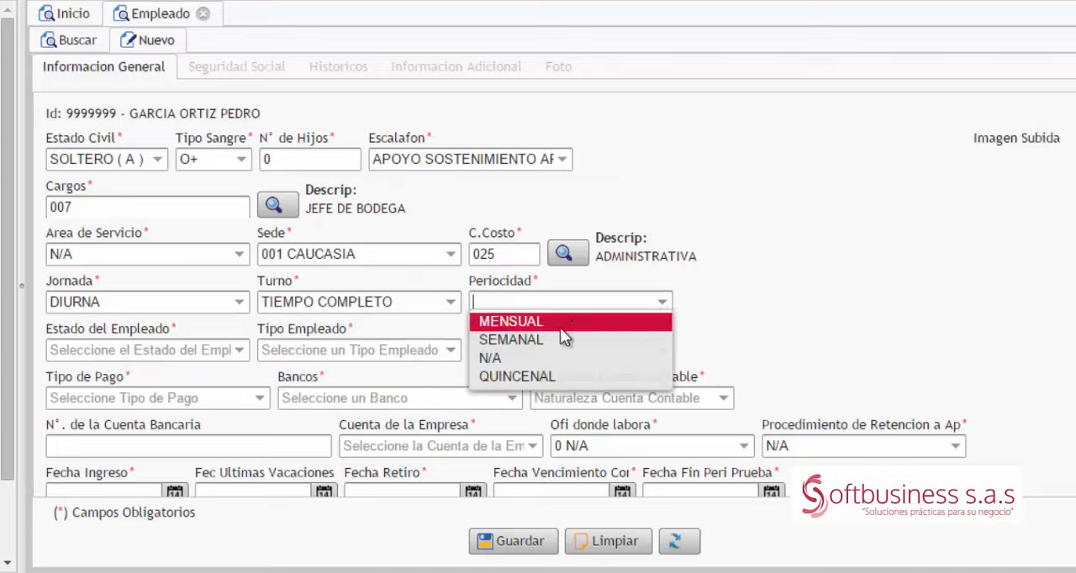
left_click(544, 378)
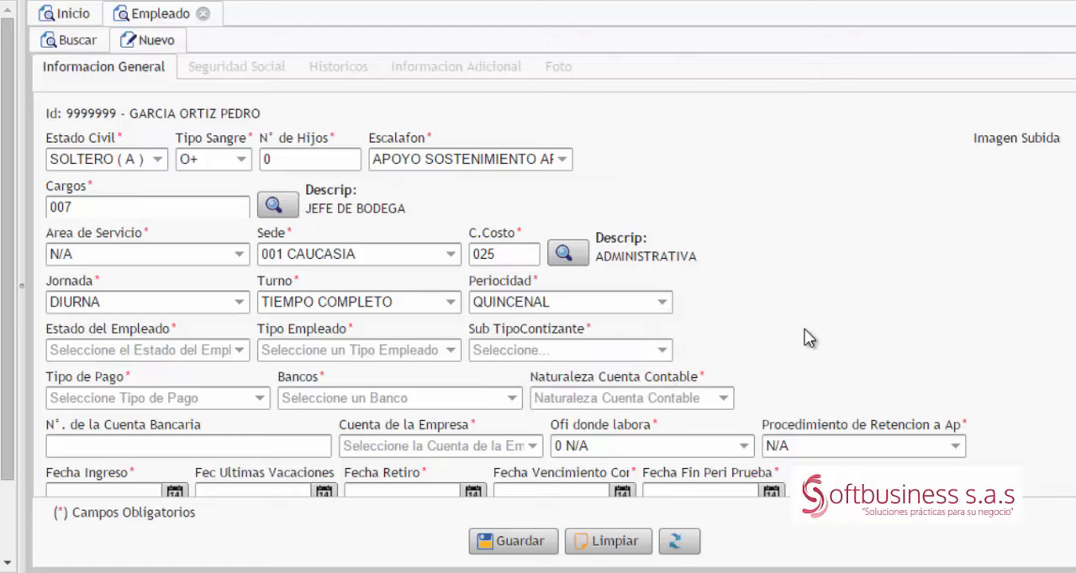
Step: Classify the employee with Estado ACTIVO, Tipo Empleado Aprendices del Sena en etapa lectiva and Sub TipoContizante N/A
scroll(804, 332, "down", 2)
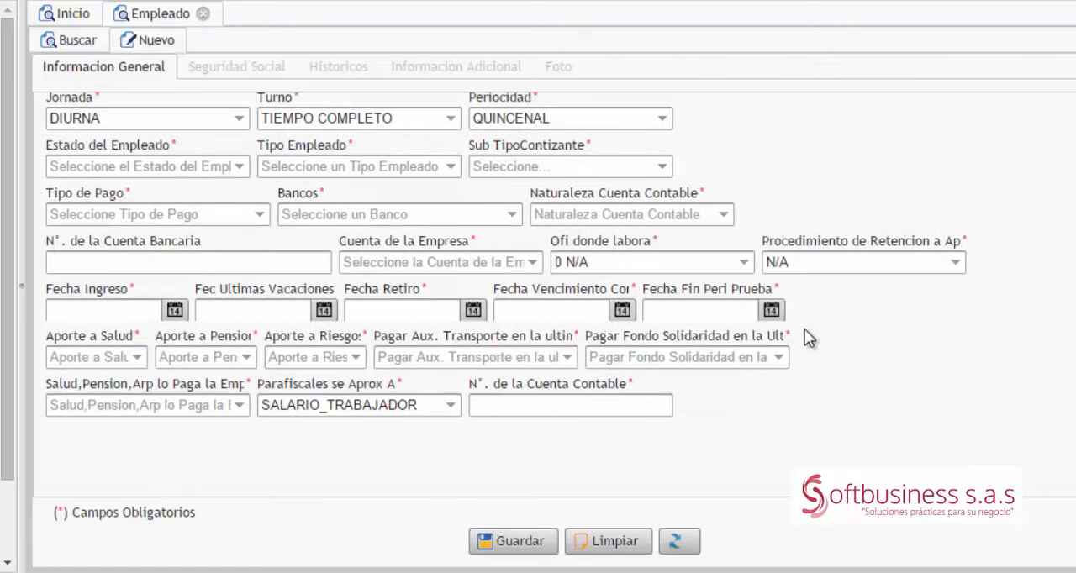
left_click(240, 168)
left_click(117, 188)
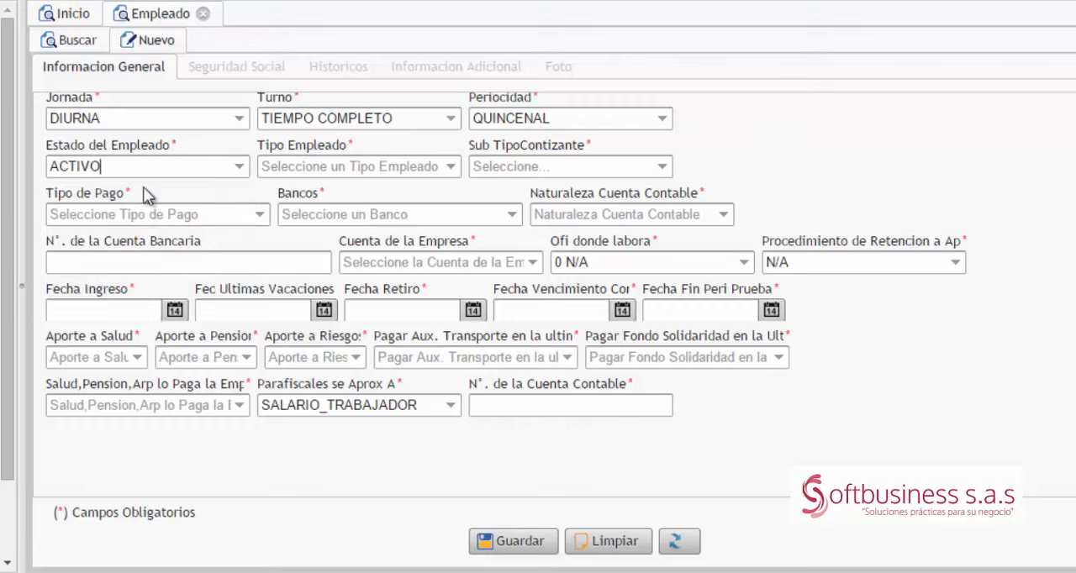
left_click(451, 169)
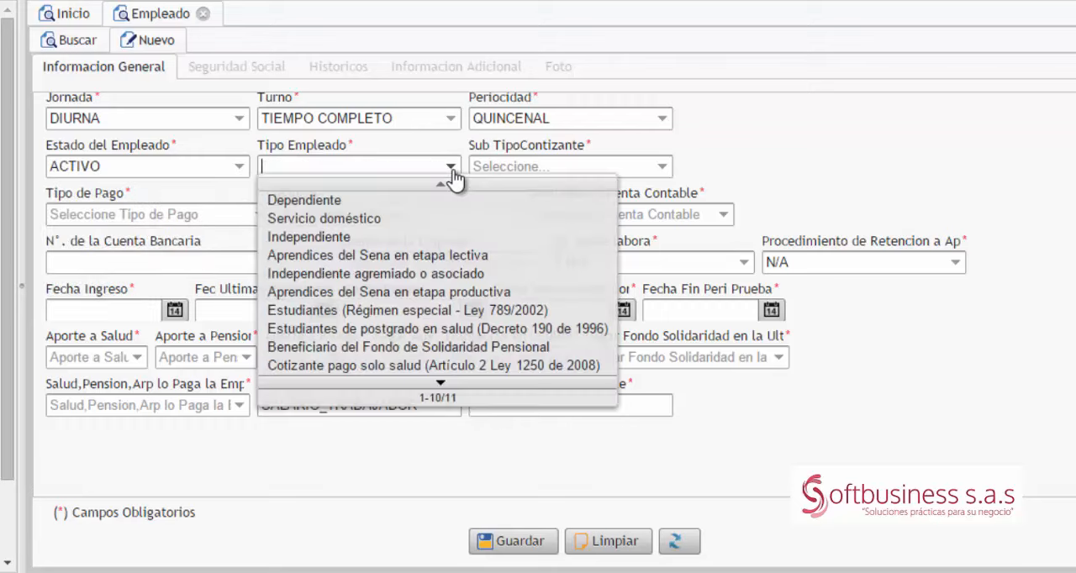
left_click(434, 256)
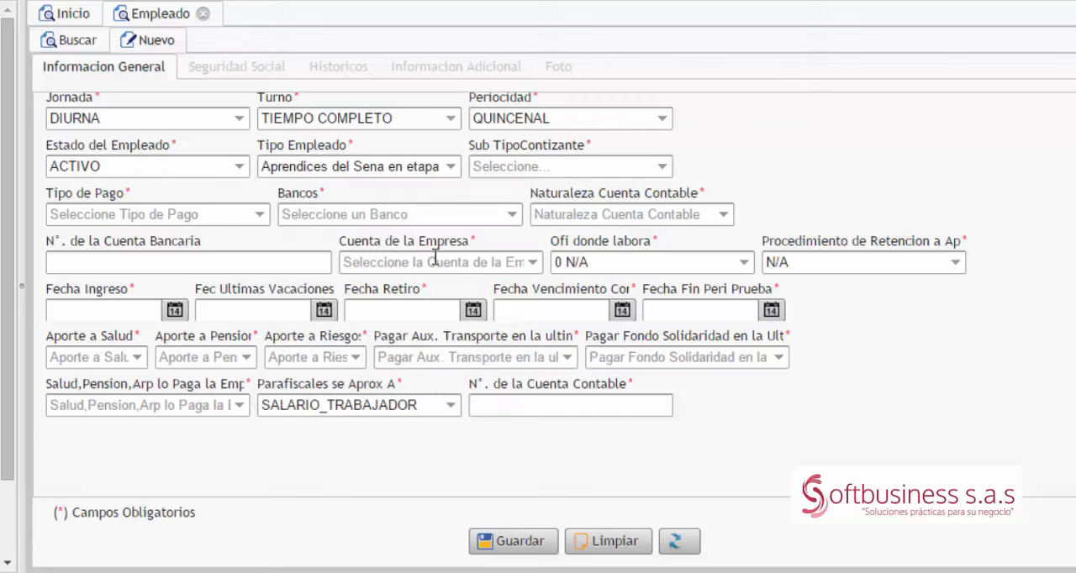
left_click(663, 172)
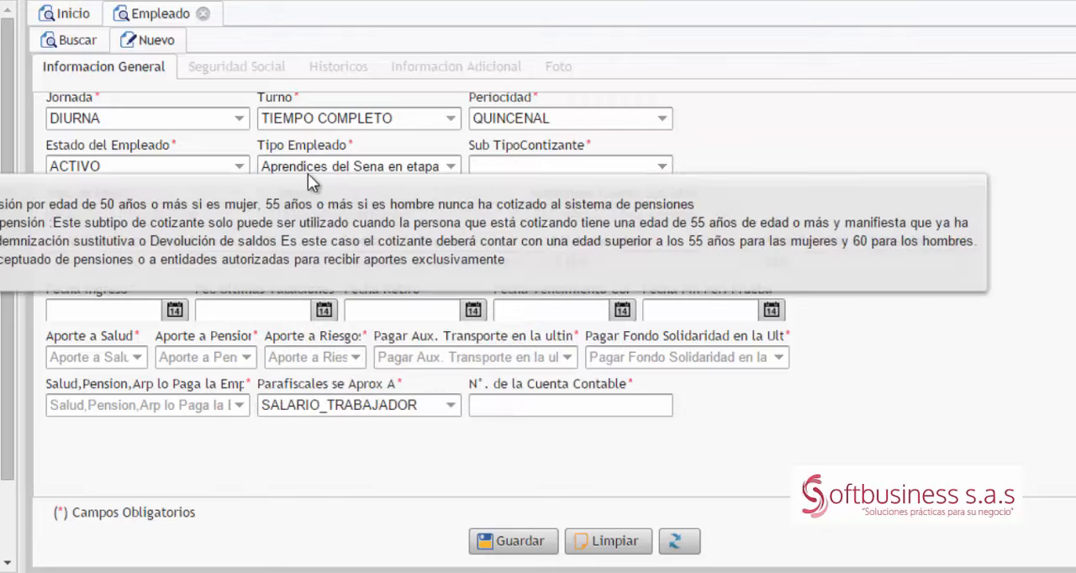
key("Down")
key("Down")
key("Down")
key("Down")
key("Down")
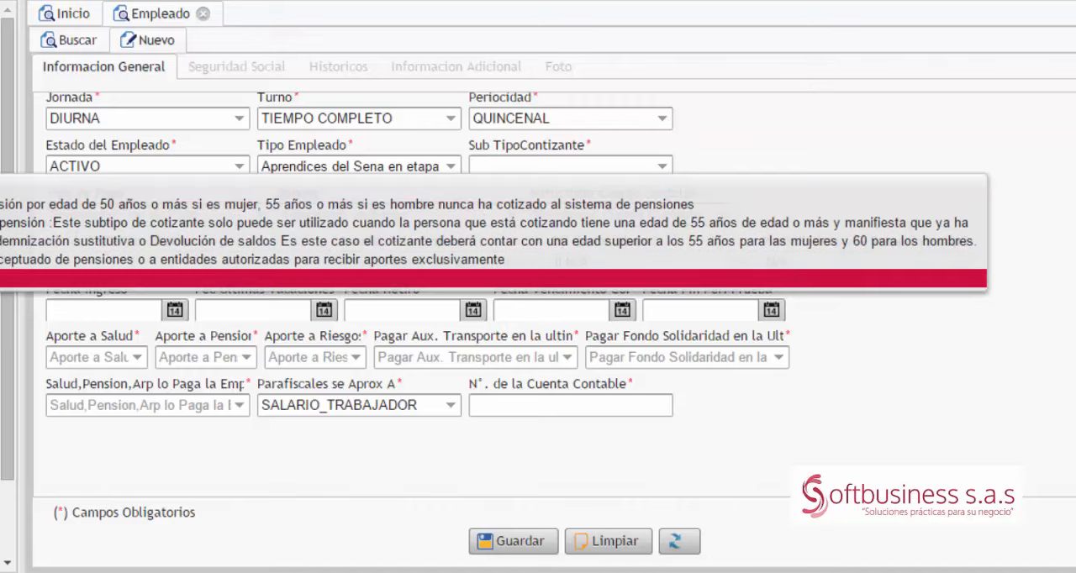
key("Return")
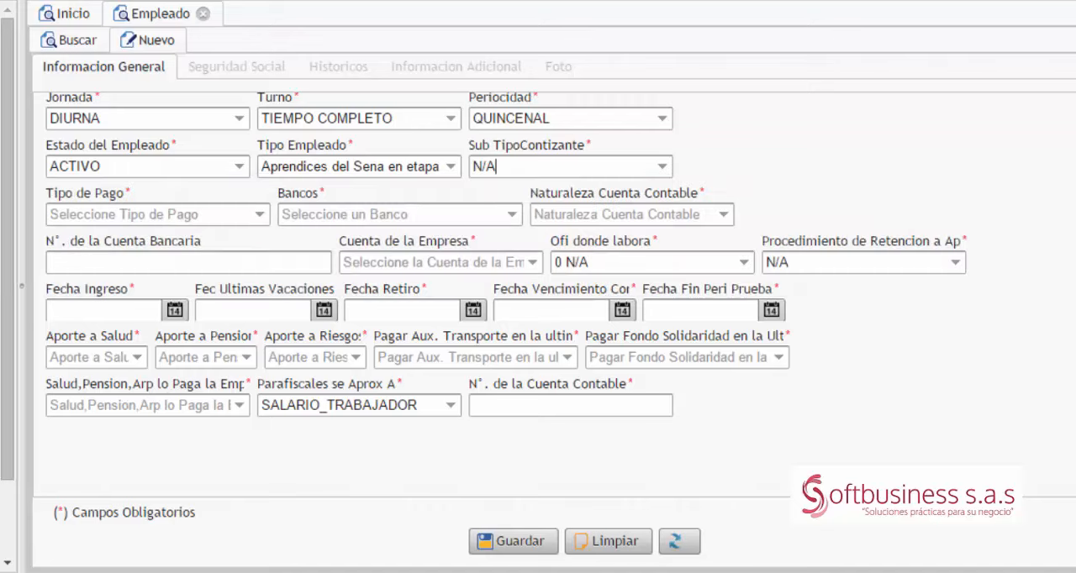
Step: Set Tipo de Pago to TRASLADOS A CUENTAS, Bancos to BANCO DAVIVIENDA and Naturaleza Cuenta Contable to AHORRO
left_click(261, 217)
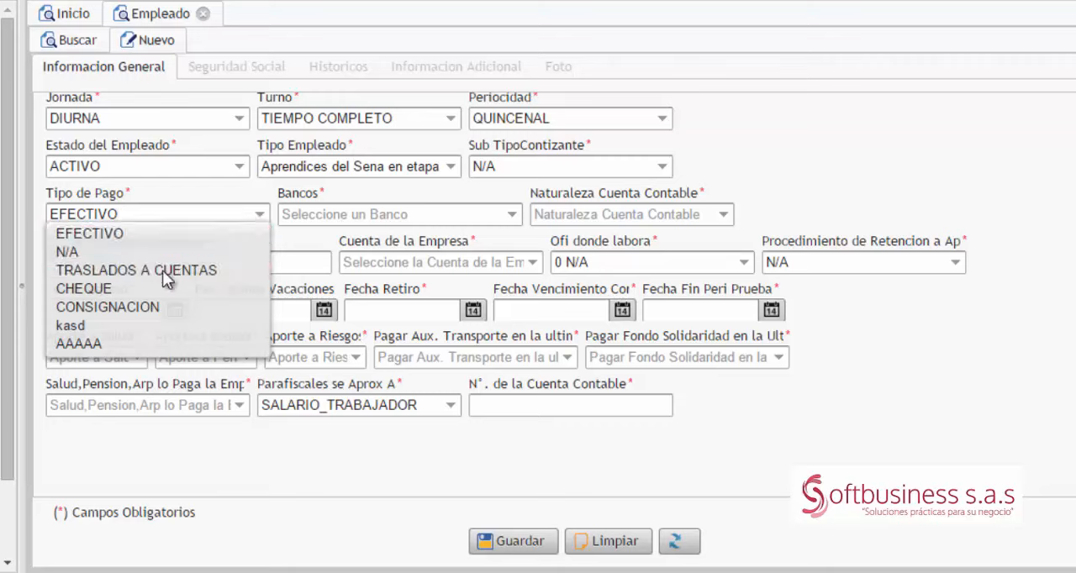
left_click(162, 270)
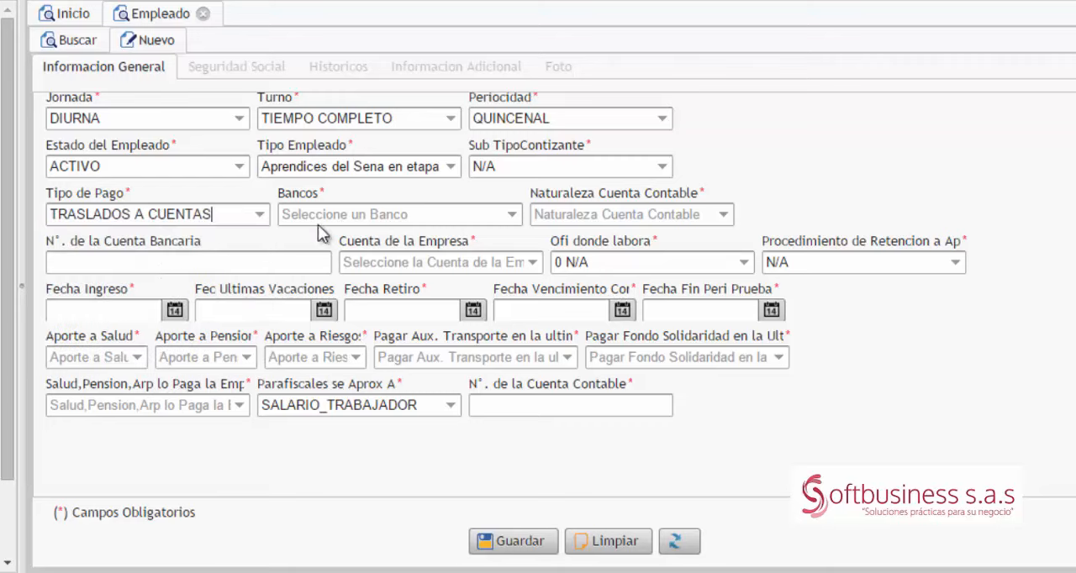
left_click(511, 216)
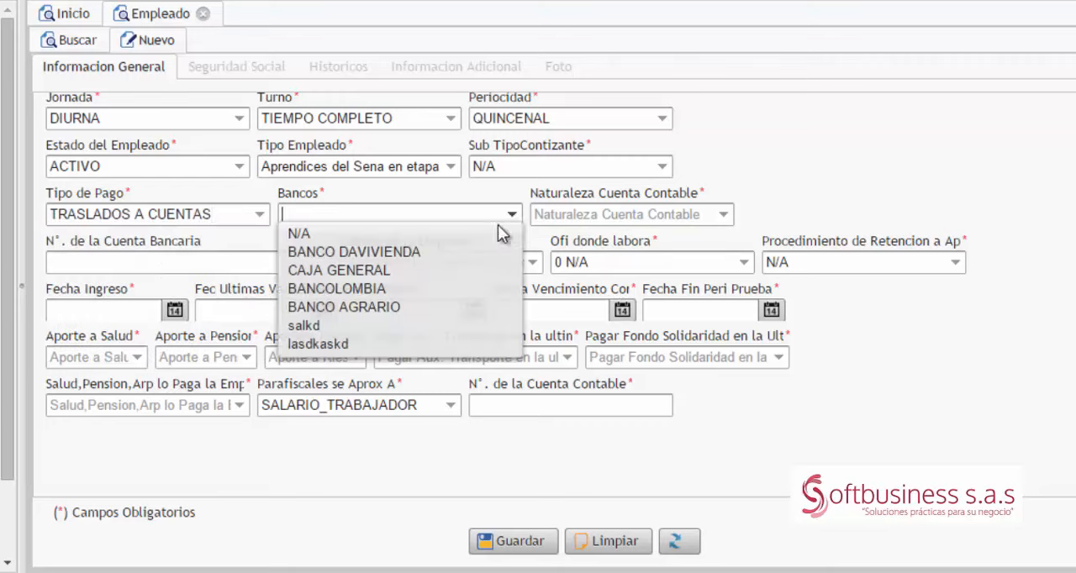
left_click(397, 255)
left_click(706, 215)
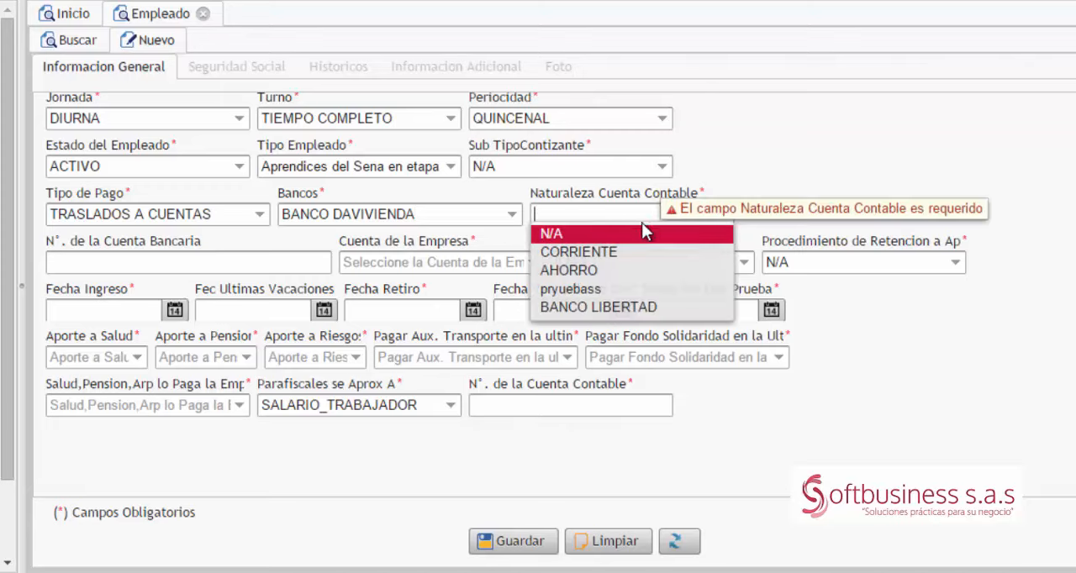
left_click(598, 275)
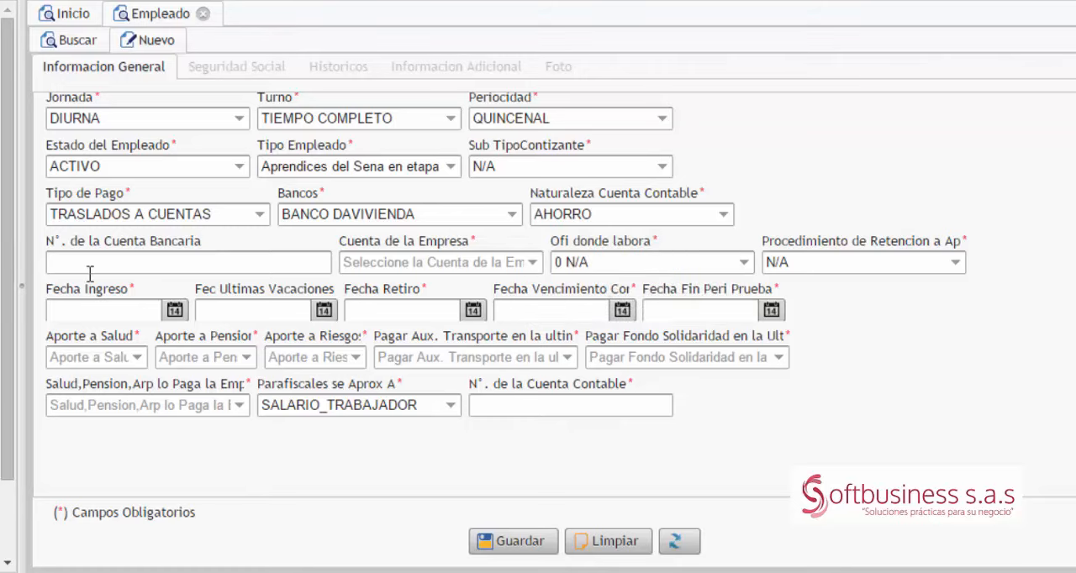
Step: Enter the employee's bank account number and set Cuenta de la Empresa to the BANCO DAVIVIENDA account
left_click(95, 267)
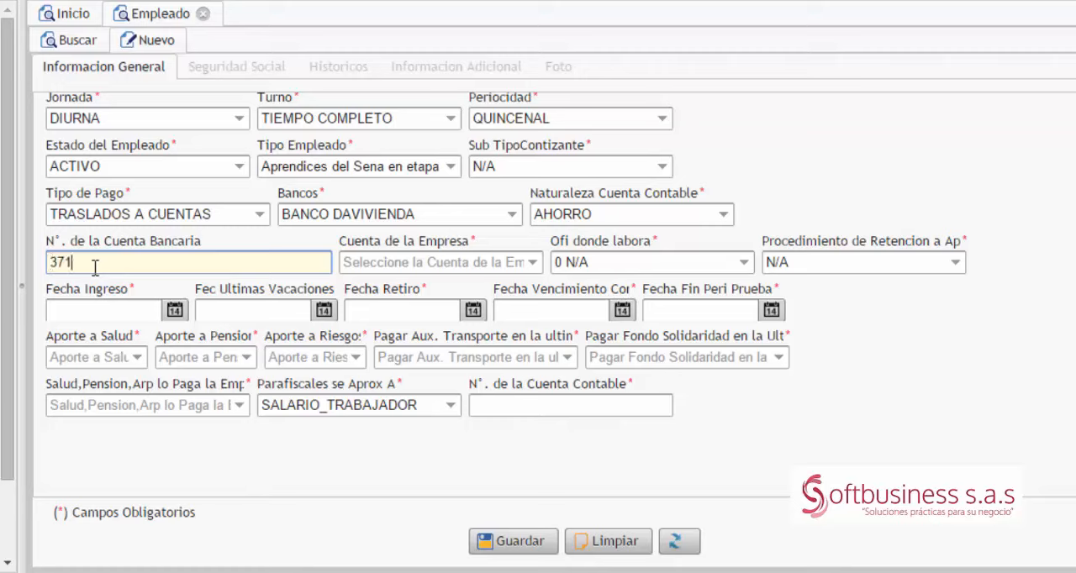
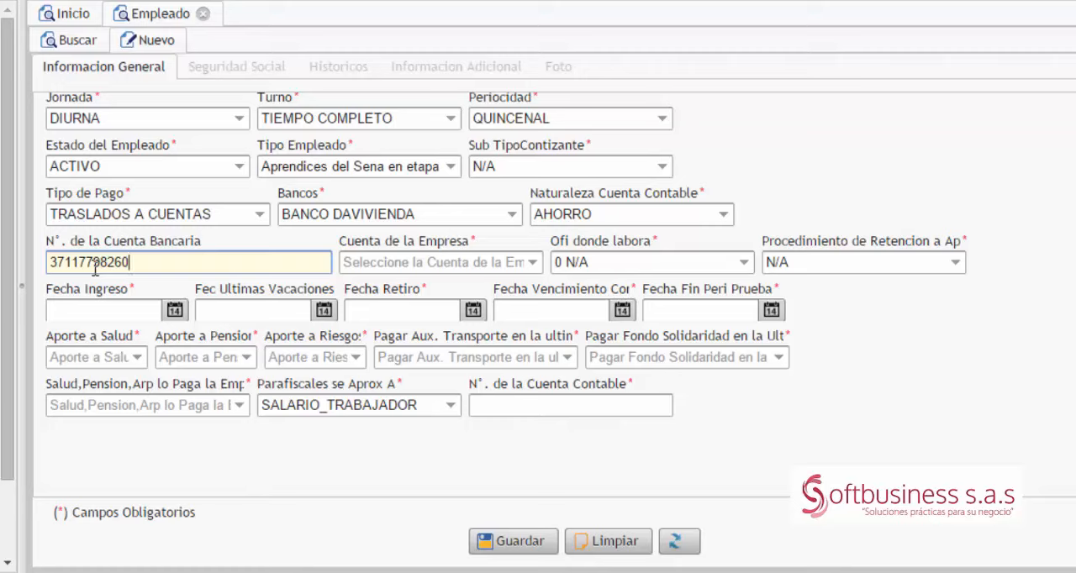
key("Tab")
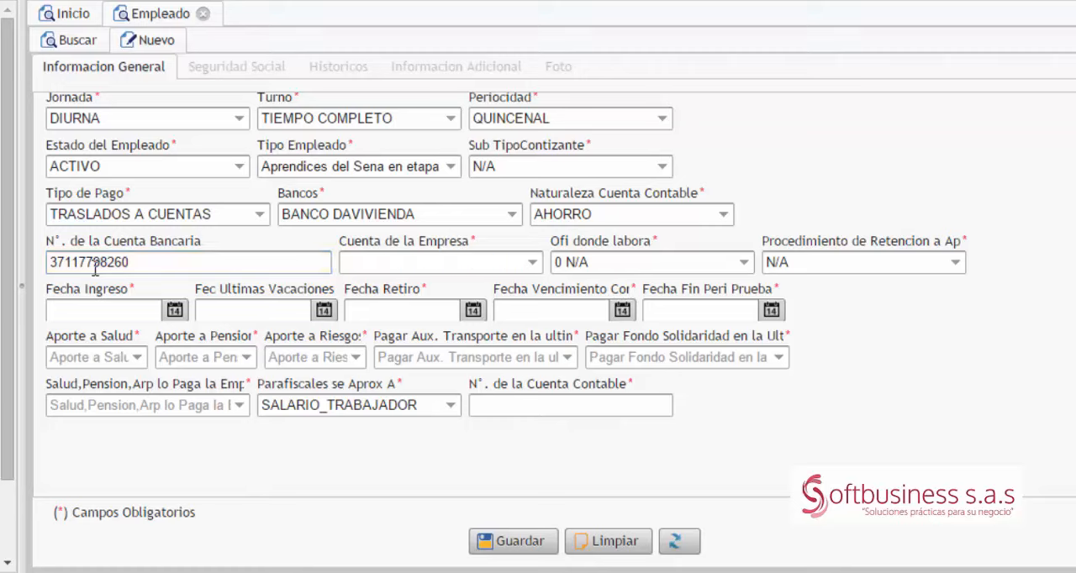
left_click(532, 263)
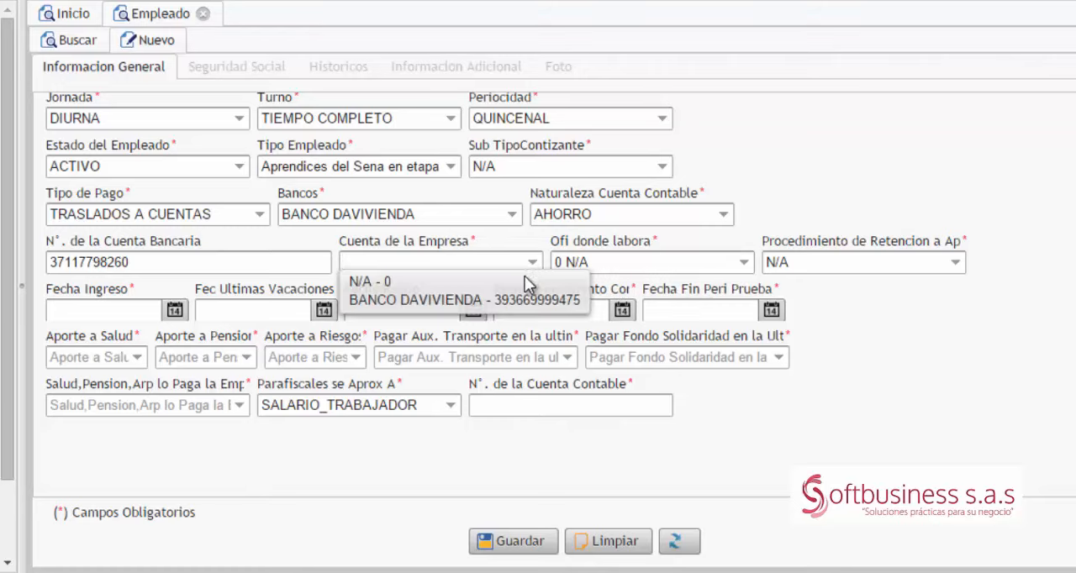
left_click(500, 305)
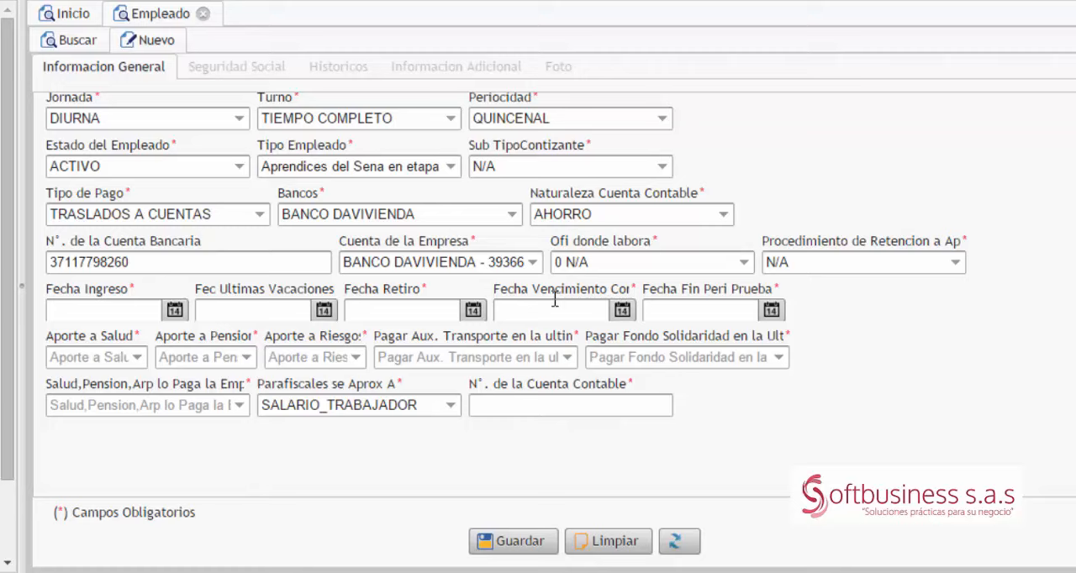
Step: Select 0 N/A for Ofi donde labora and N/A for the Procedimiento de Retencion
left_click(744, 263)
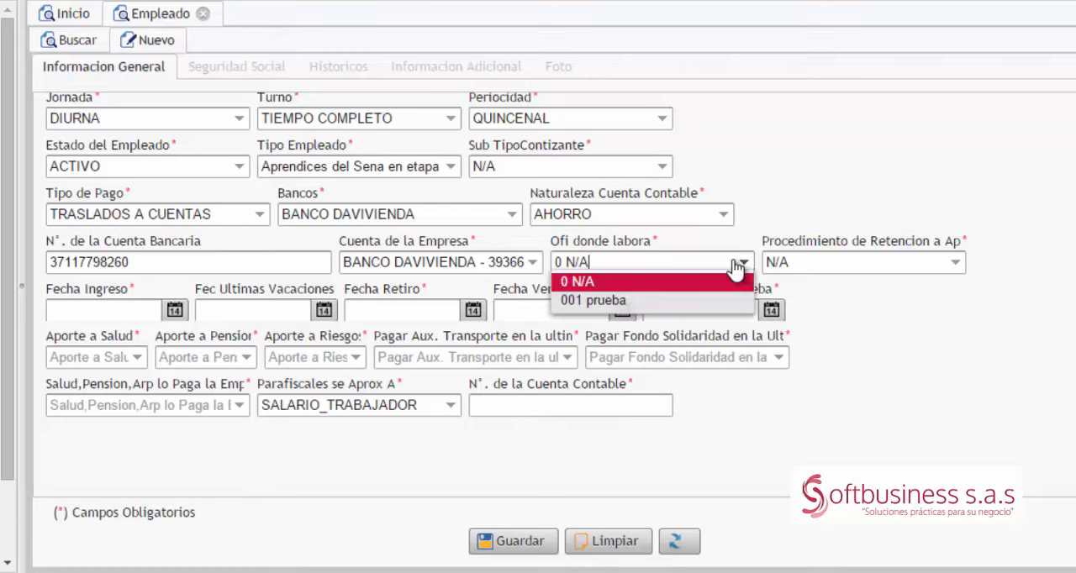
left_click(592, 288)
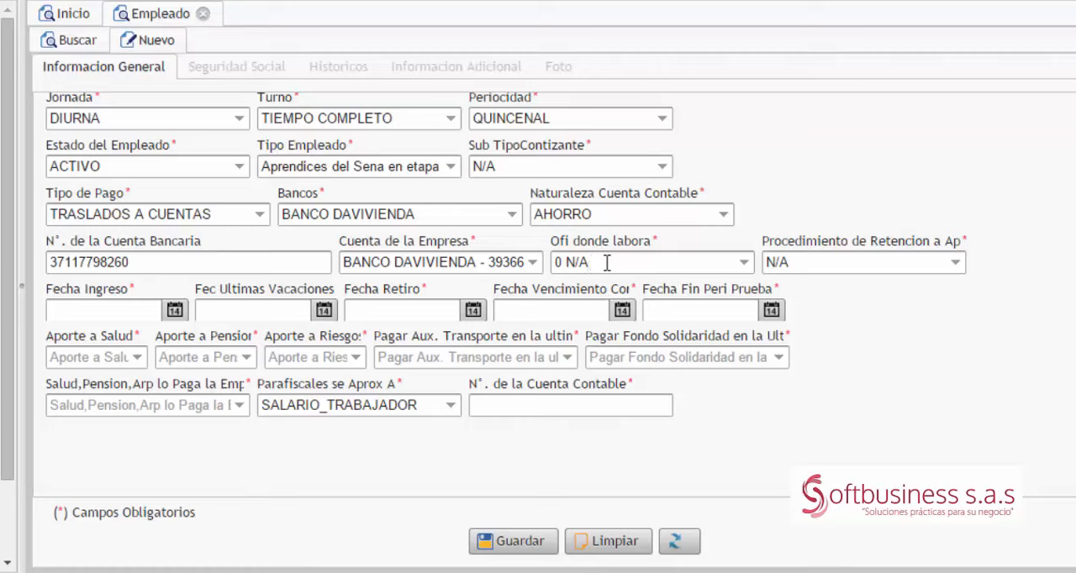
left_click(956, 267)
left_click(792, 342)
Step: Set both Fecha Ingreso and Fec Ultimas Vacaciones to 01/01/2014
left_click(109, 308)
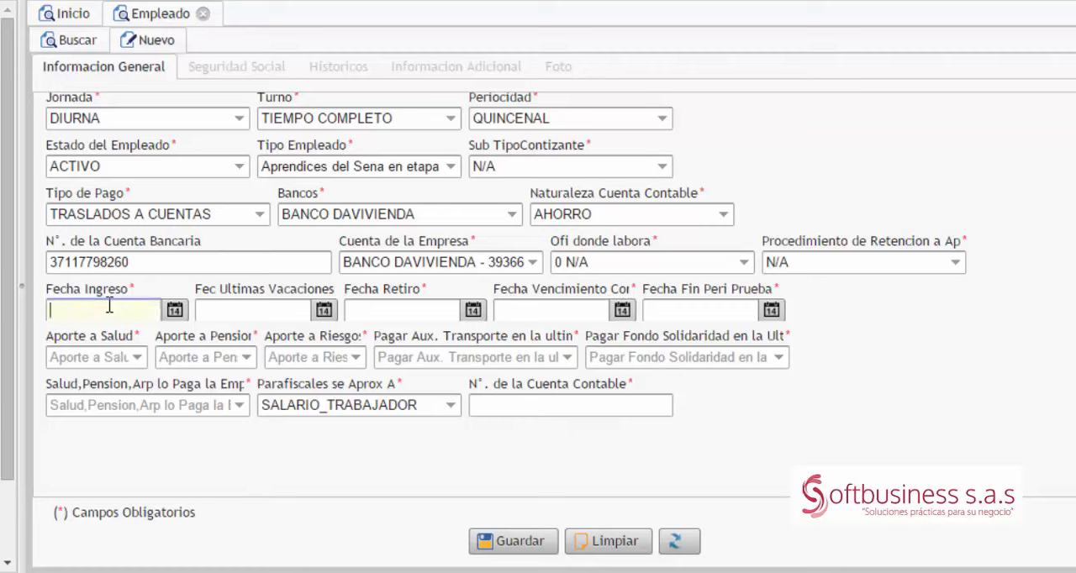
type("01/01/2014")
key("Tab")
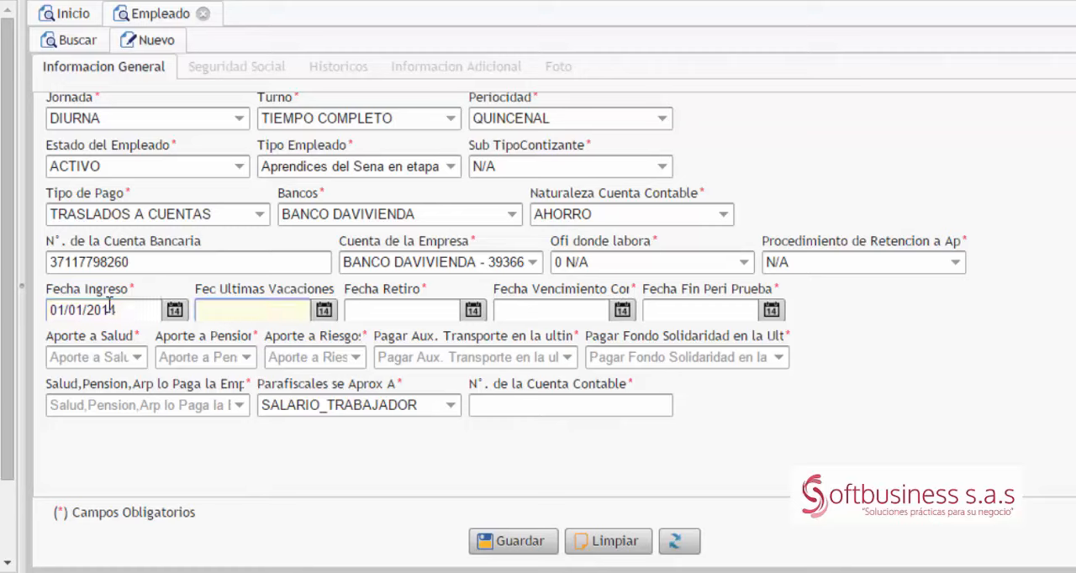
type("01/01/2014")
key("Tab")
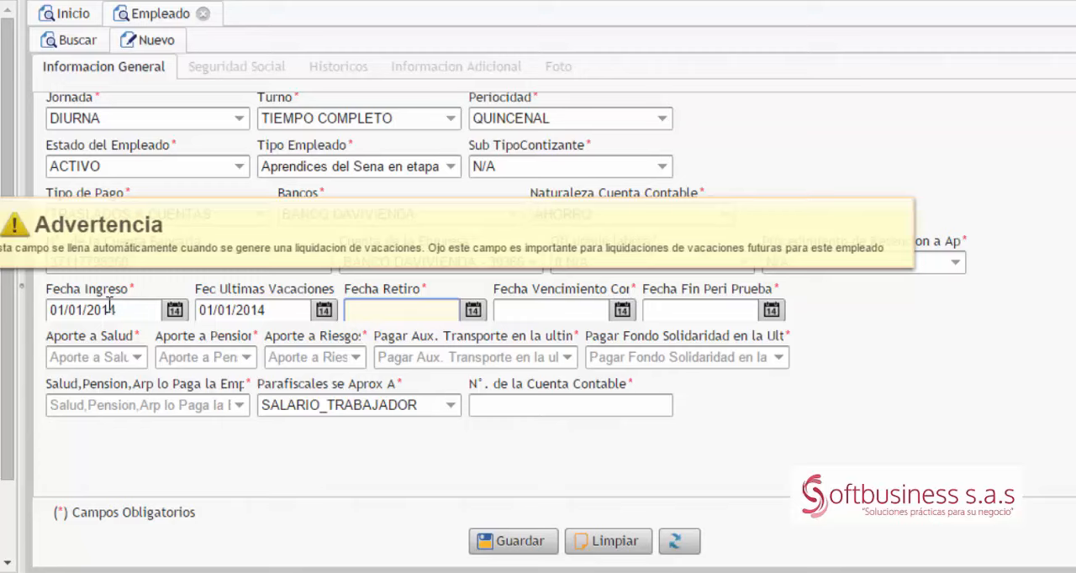
Step: Set Fecha Retiro to 01/01/1900, Fecha Vencimiento to 31/05/2014 and Fecha Fin Peri Prueba to 01/01/1900
type("01/01/1900")
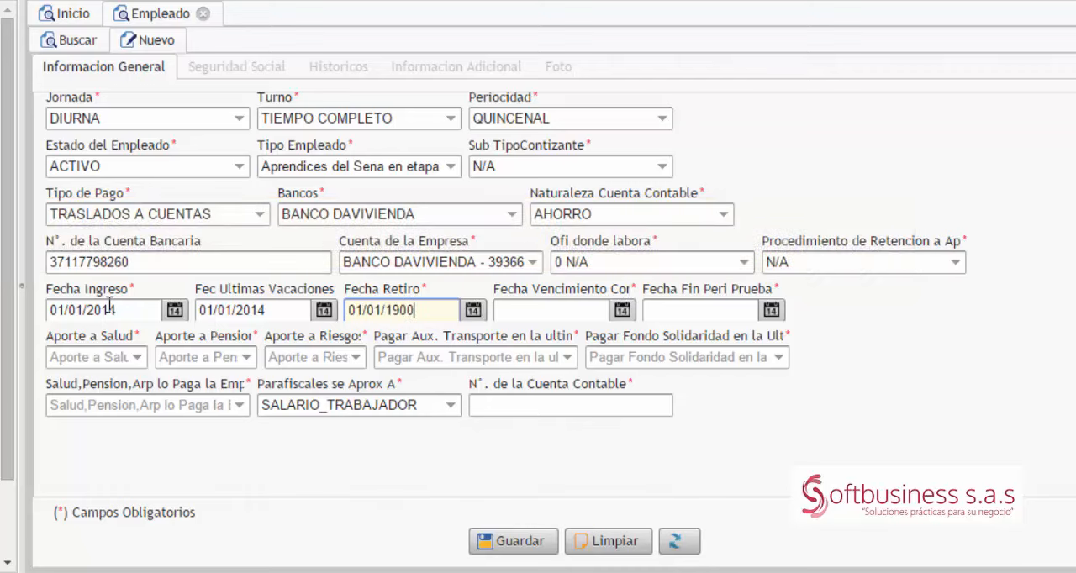
key("Tab")
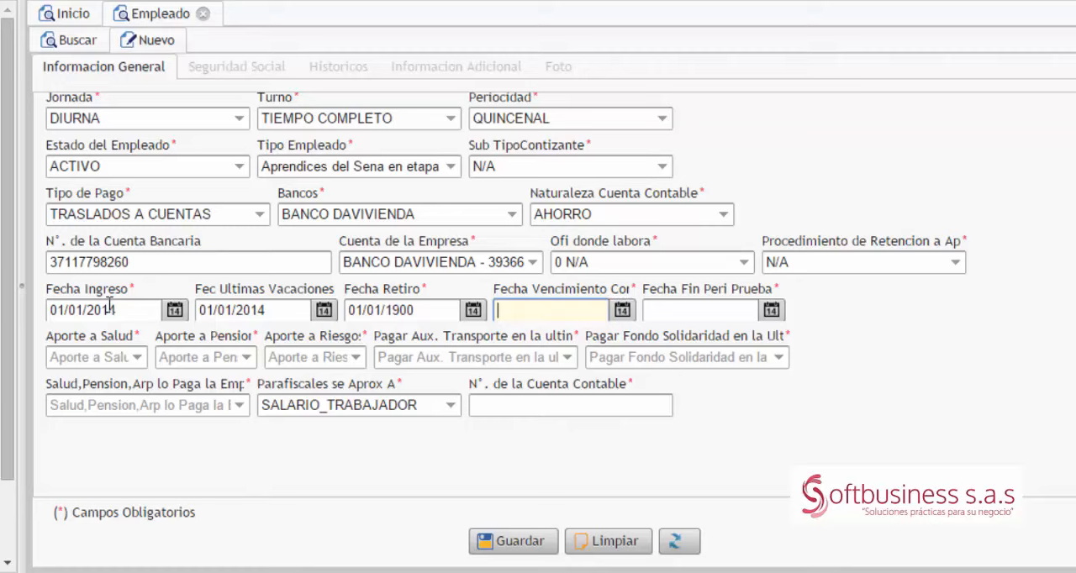
type("31/05/2014")
key("Tab")
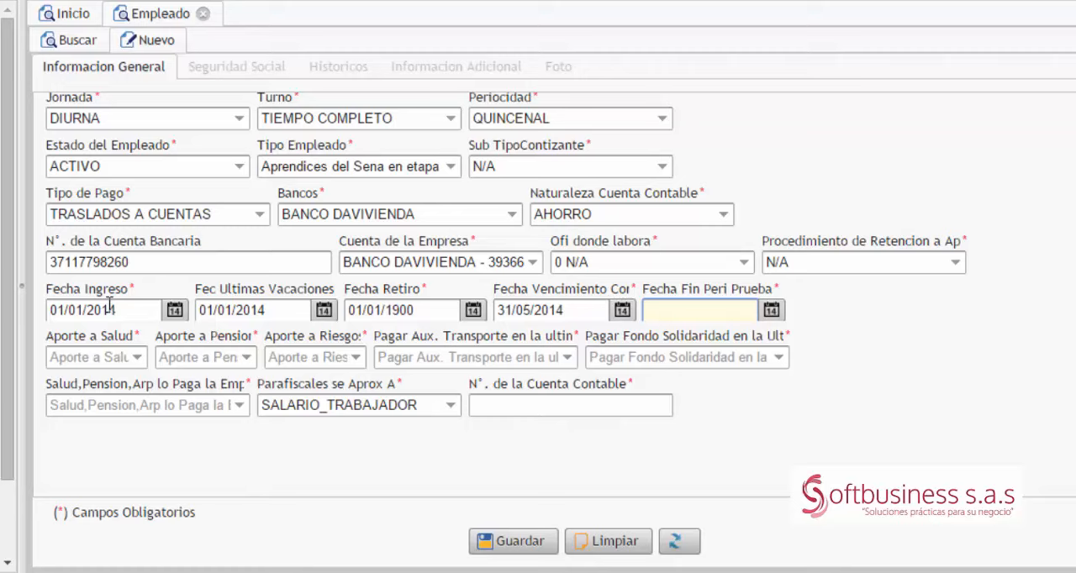
type("01/01/1900")
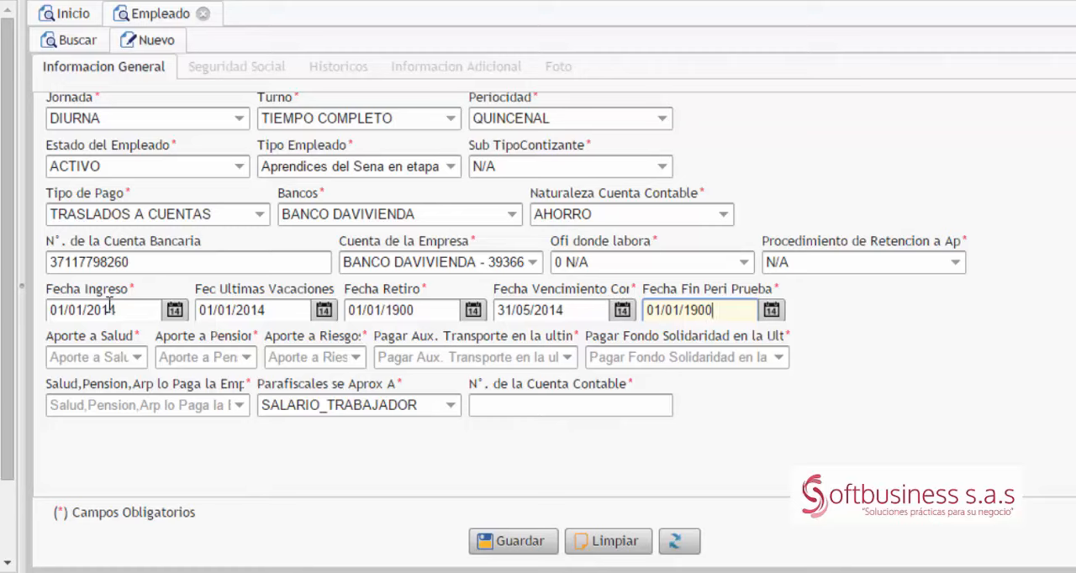
key("Tab")
Step: Set Aporte a Salud to SI, and Aporte a Pension and Aporte a Riesgos to NO
left_click(146, 360)
left_click(137, 359)
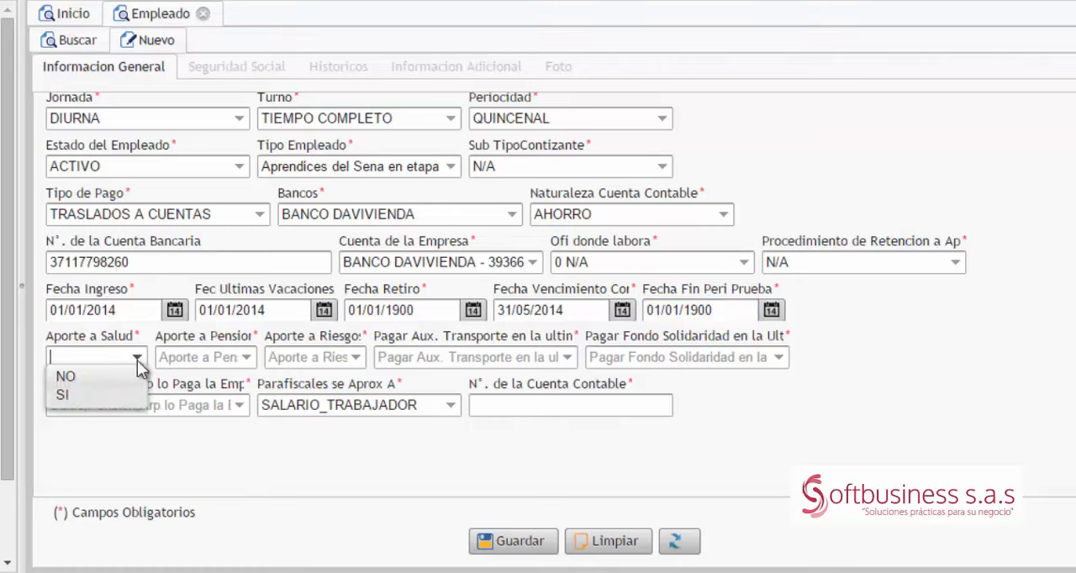
left_click(105, 395)
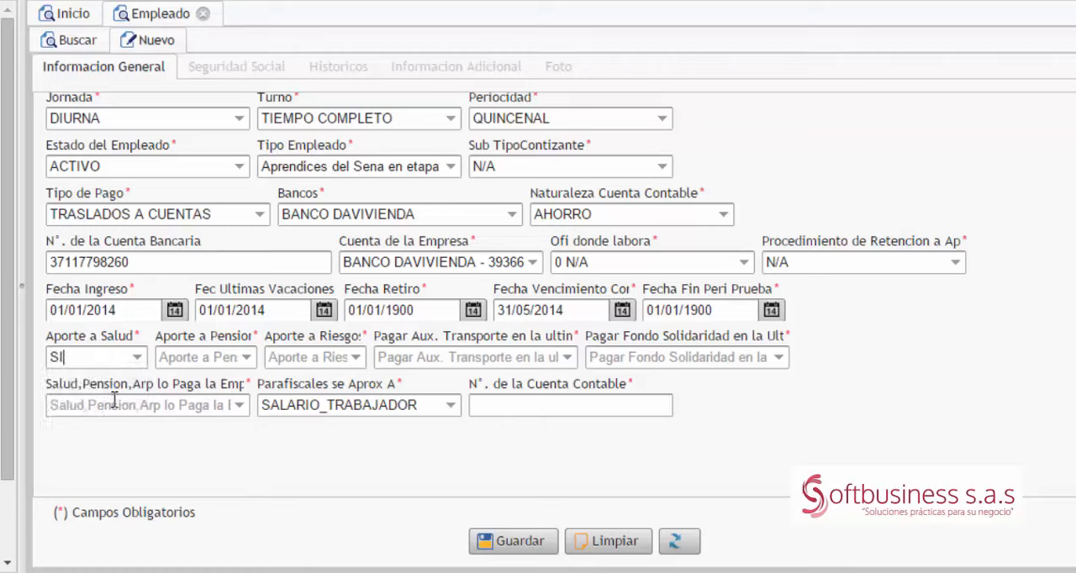
left_click(245, 358)
left_click(206, 378)
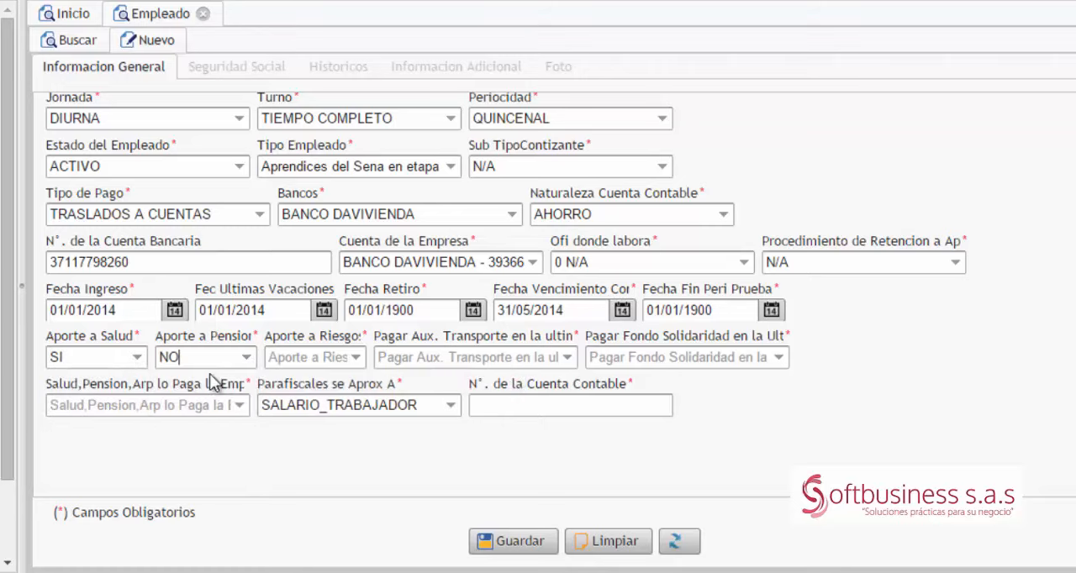
left_click(357, 358)
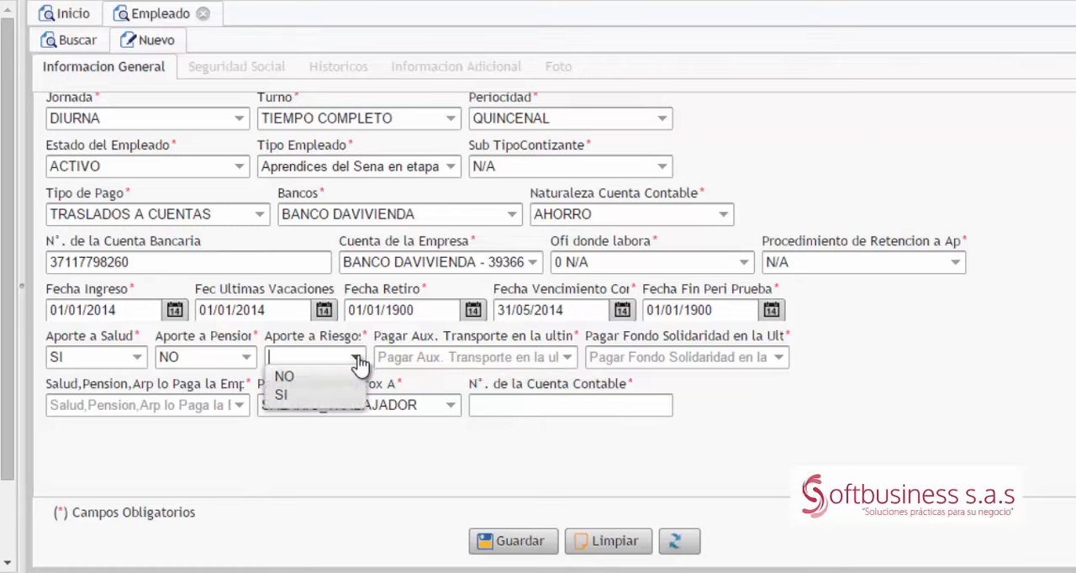
left_click(295, 378)
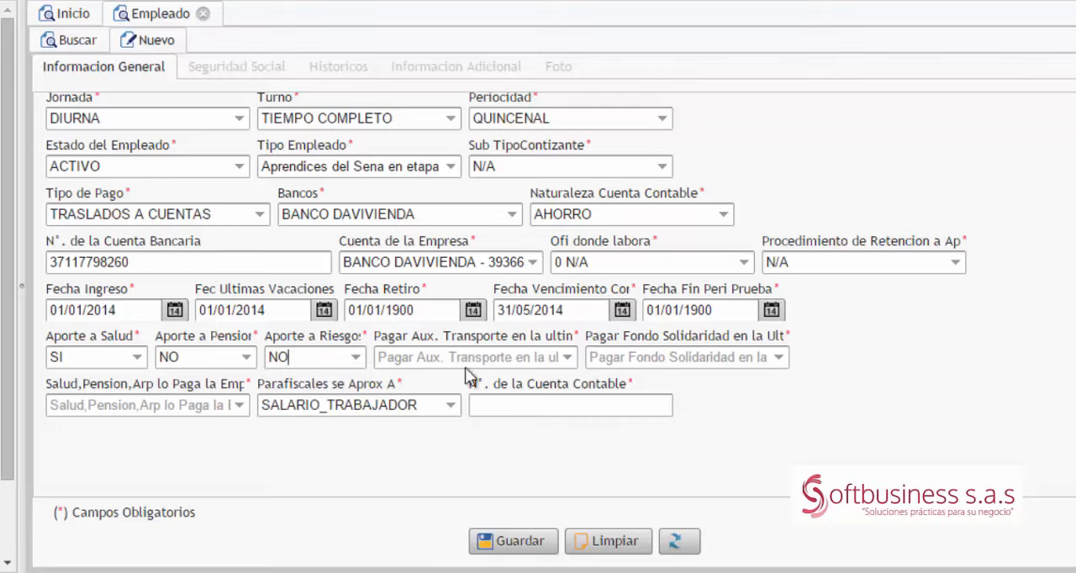
Step: Set Pagar Aux. Transporte and Pagar Fondo Solidaridad to NO, and Salud, Pension, Arp lo Paga la Empresa to SI
left_click(568, 359)
left_click(409, 377)
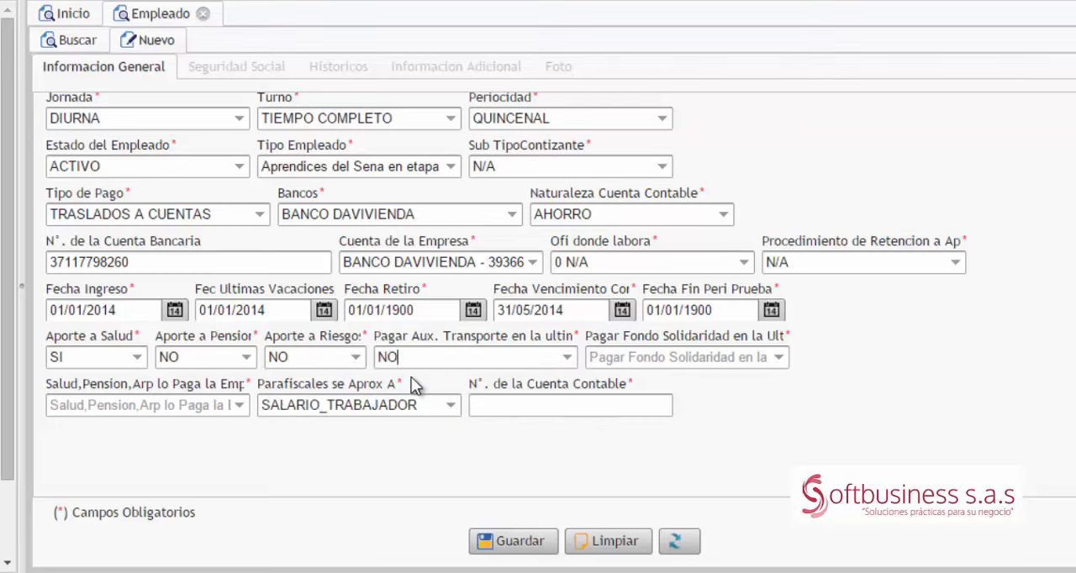
left_click(778, 359)
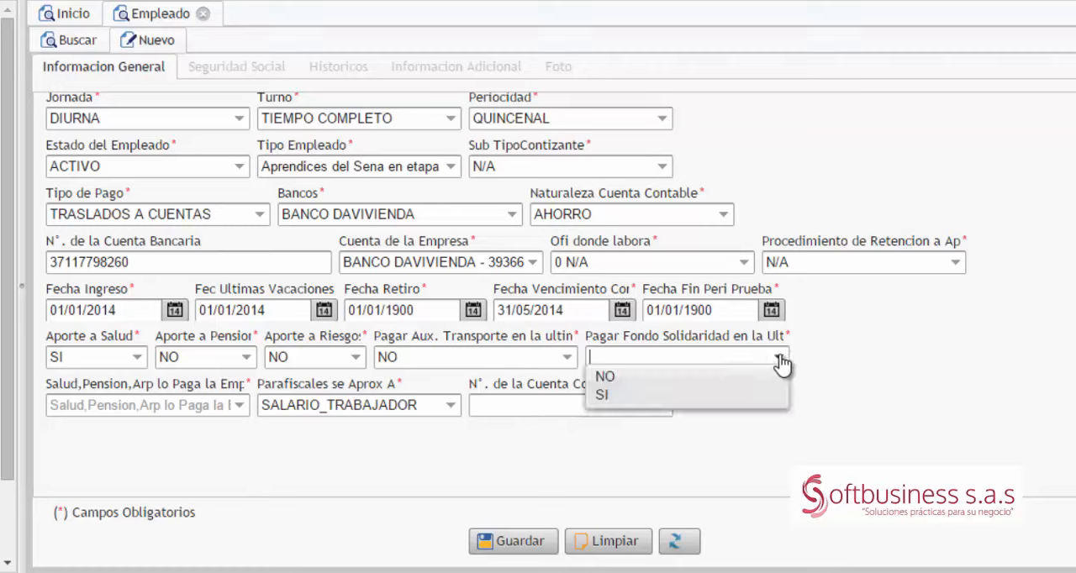
left_click(621, 379)
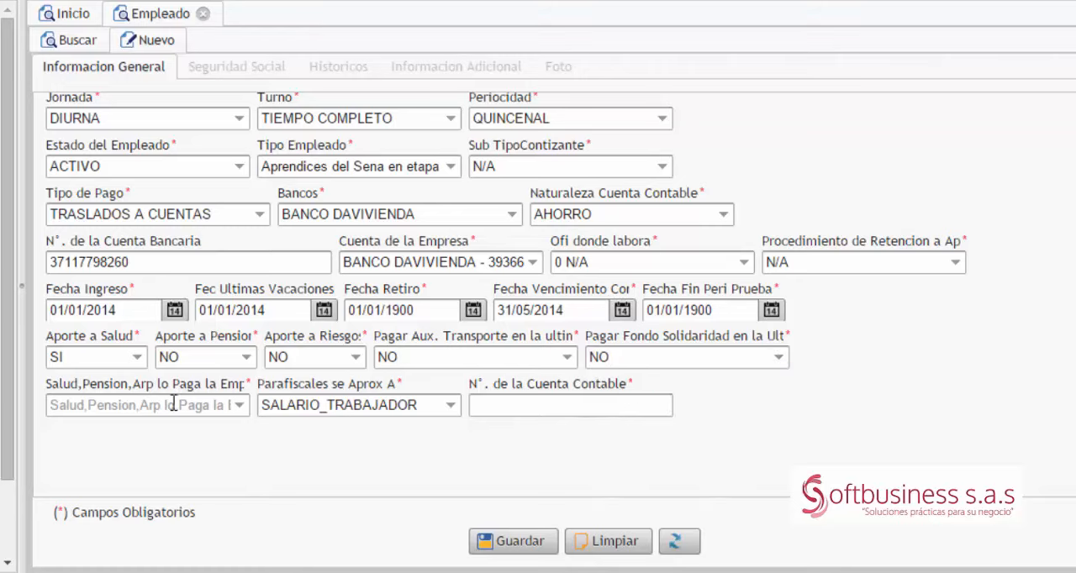
mouse_move(220, 404)
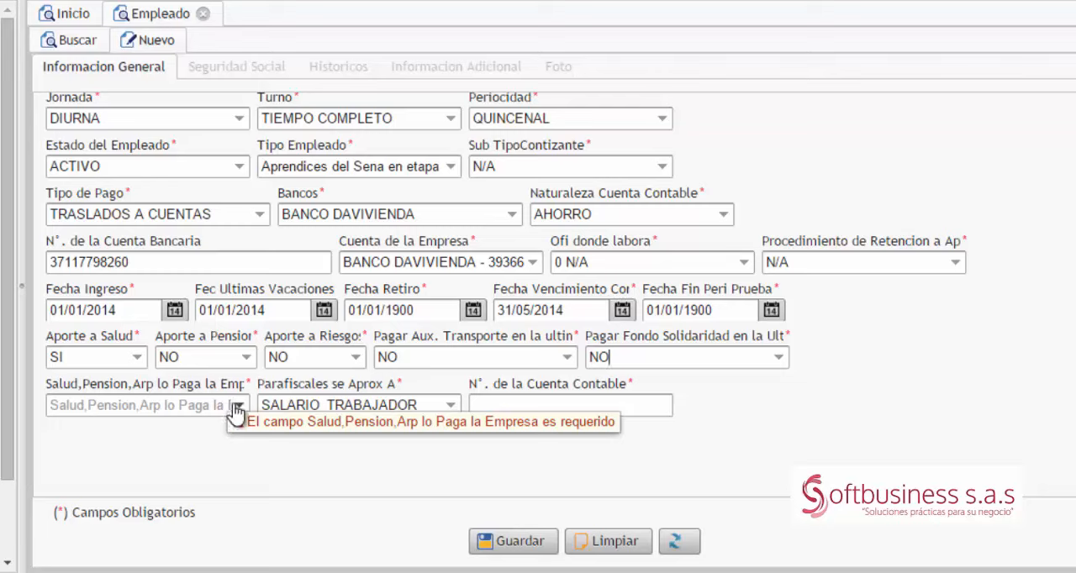
left_click(237, 406)
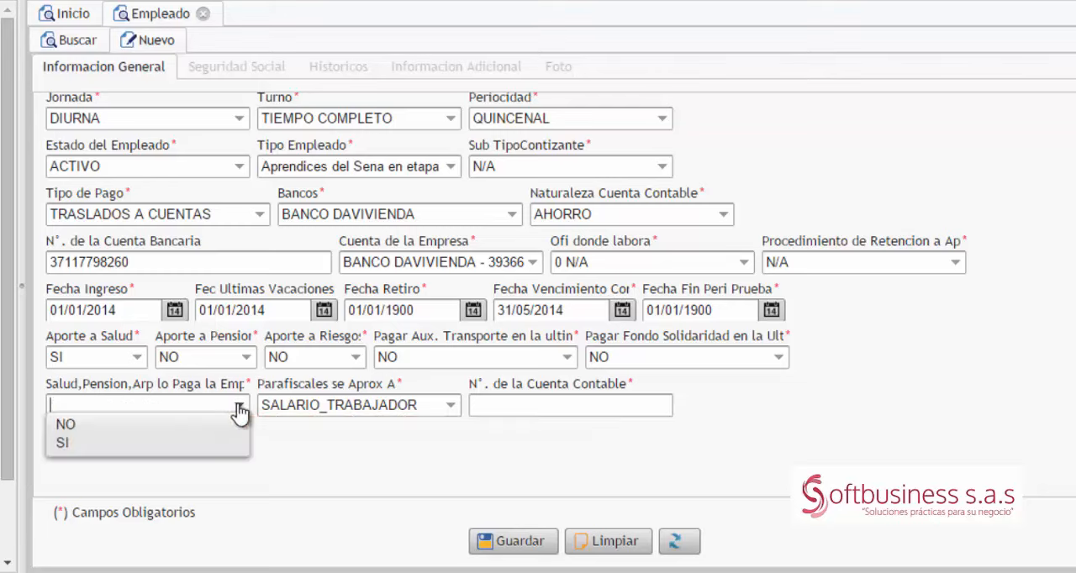
left_click(133, 440)
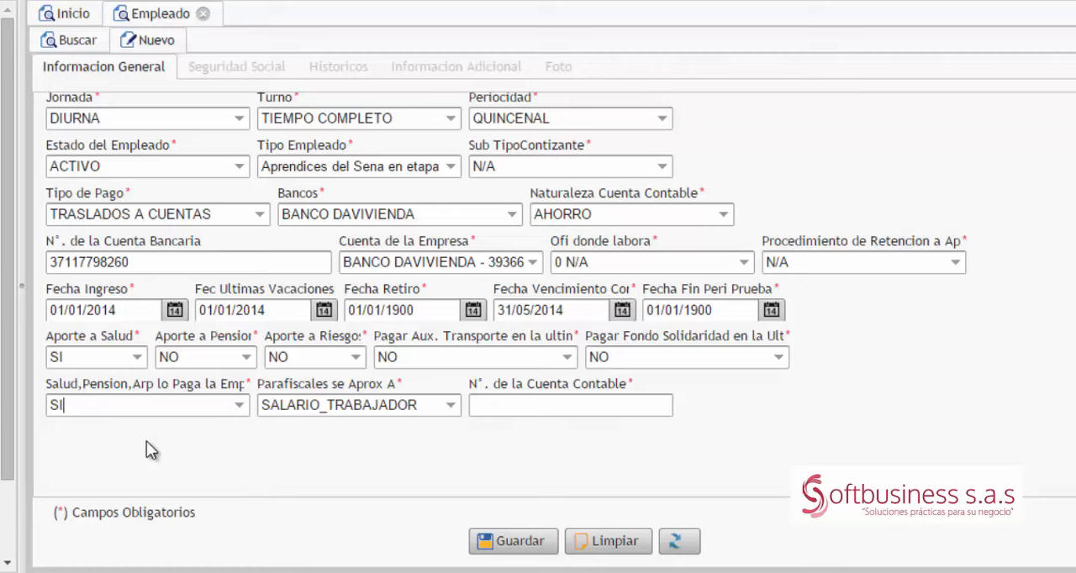
Step: Enter 0 as N°. de la Cuenta Contable and save the employee record, accepting the changed last-vacation date
left_click(452, 407)
left_click(451, 408)
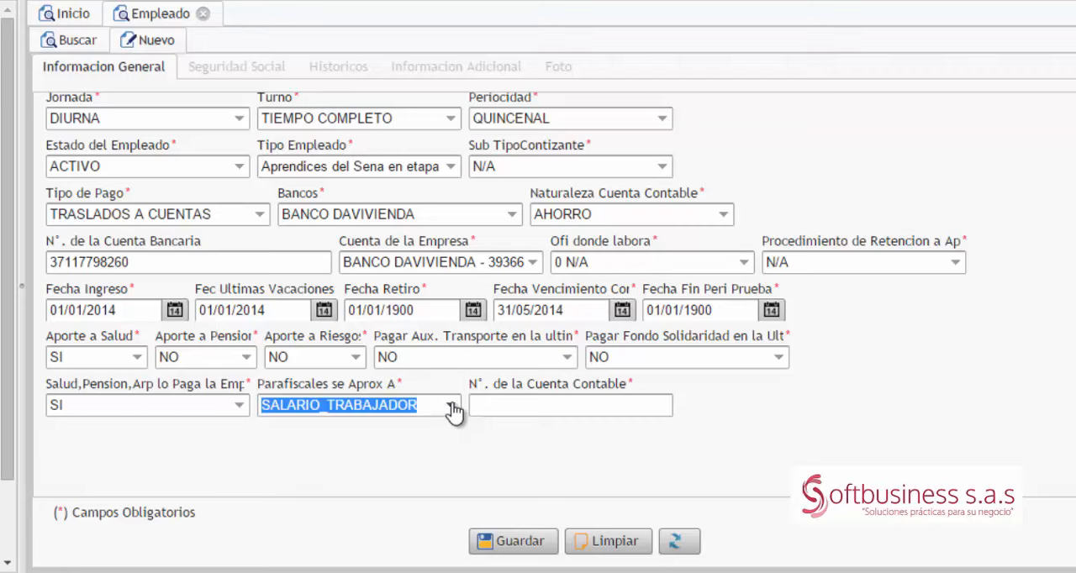
left_click(532, 401)
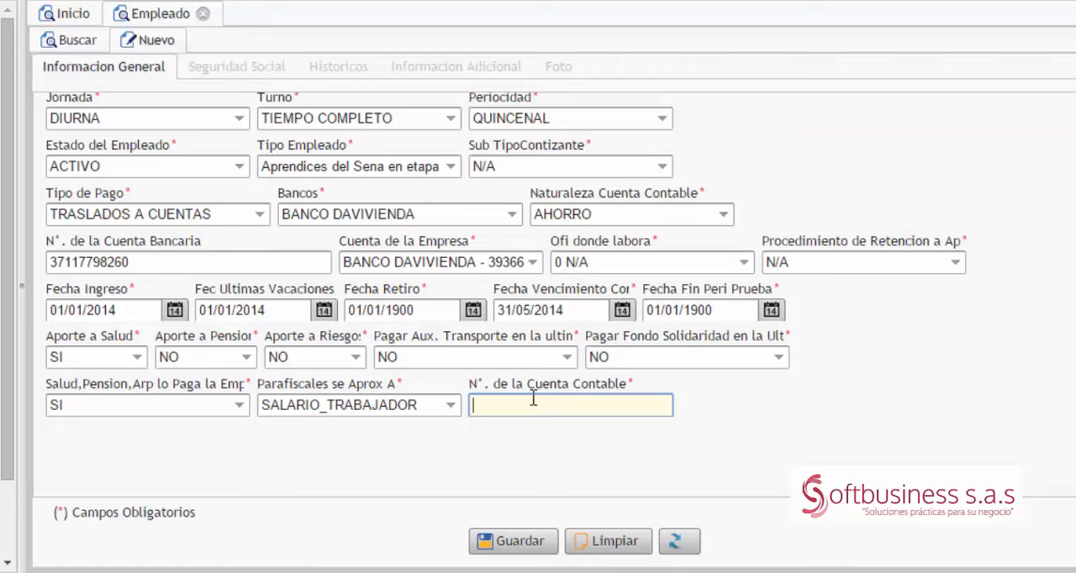
type("0")
left_click(519, 544)
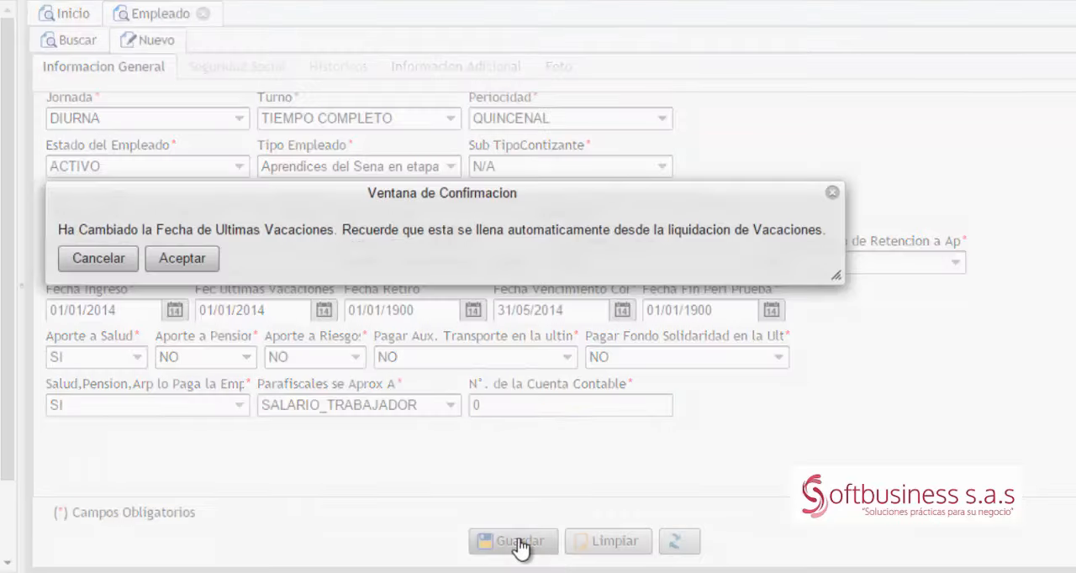
left_click(183, 261)
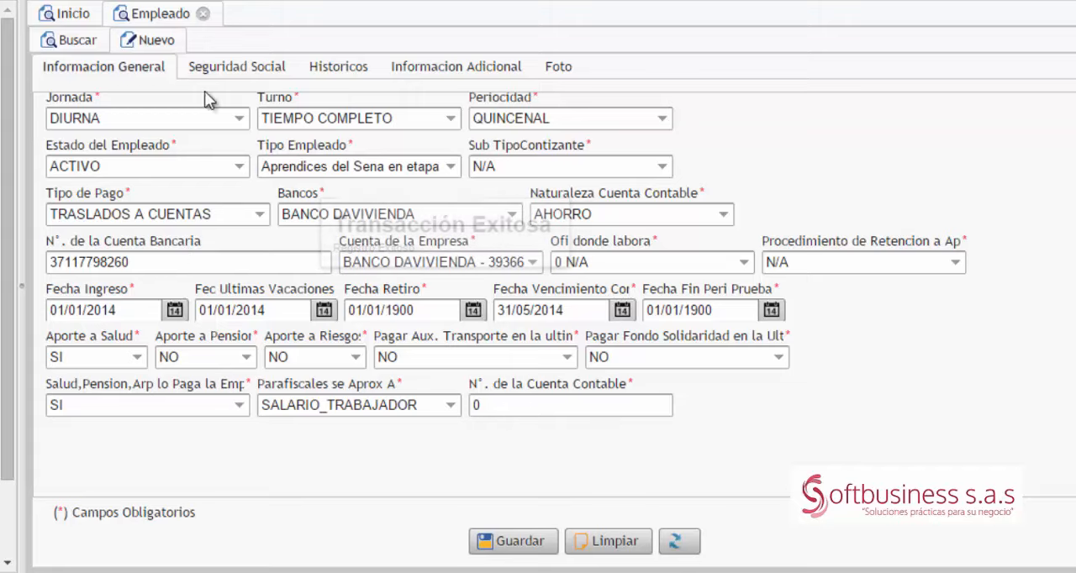
Step: In the employee's Seguridad Social data, choose the Tipo de Vinculación option and set the Tipo de Vinculación to APRENDIZ ELECTIVA
left_click(234, 72)
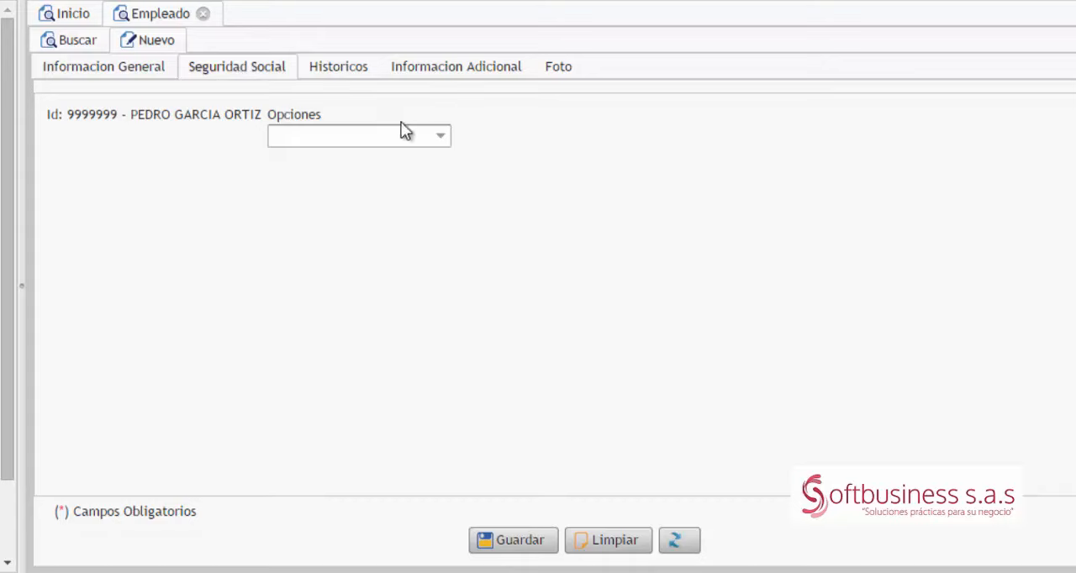
left_click(440, 138)
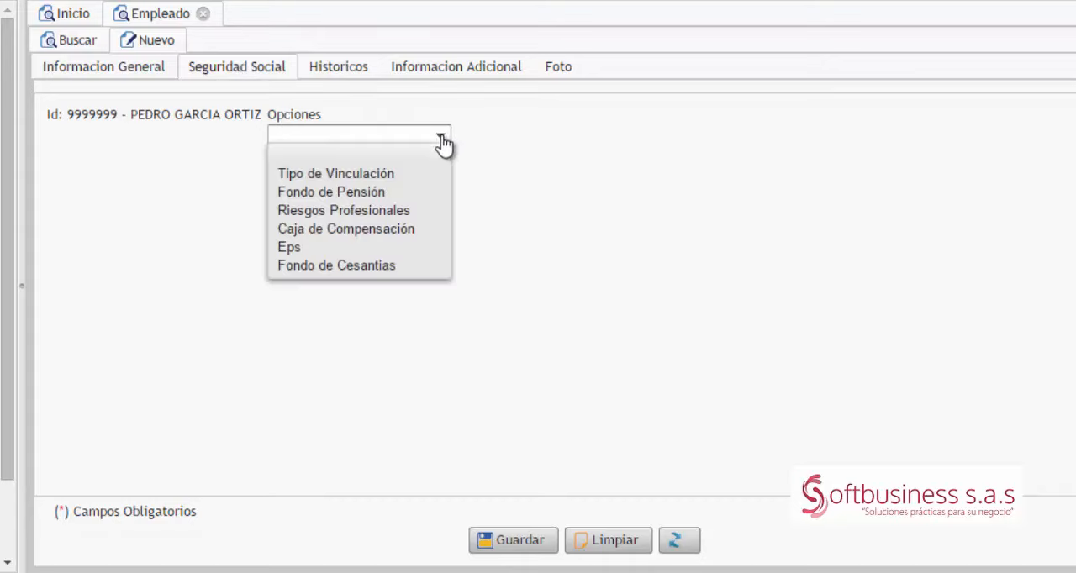
left_click(377, 170)
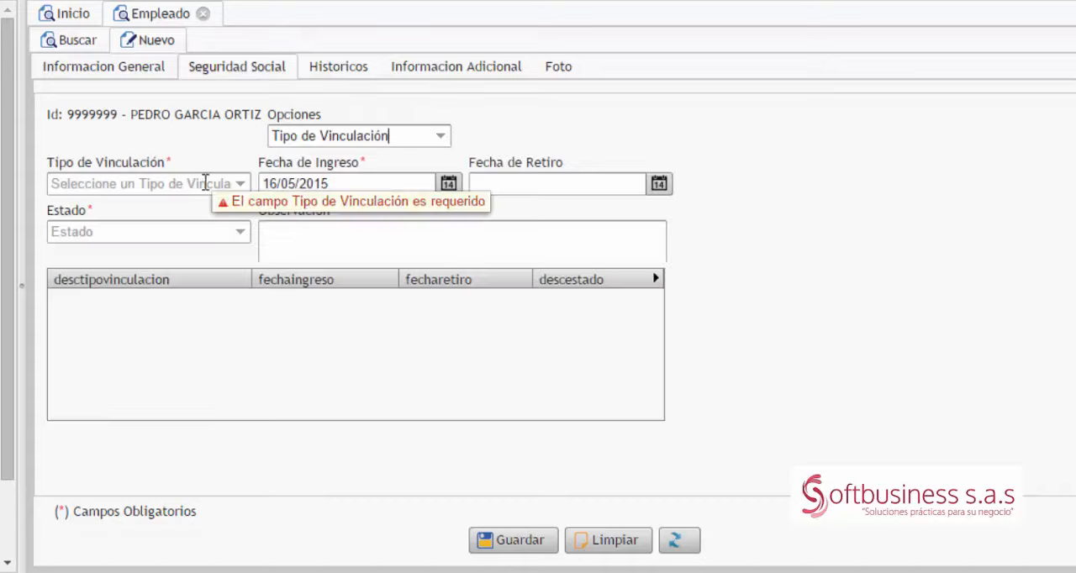
left_click(240, 188)
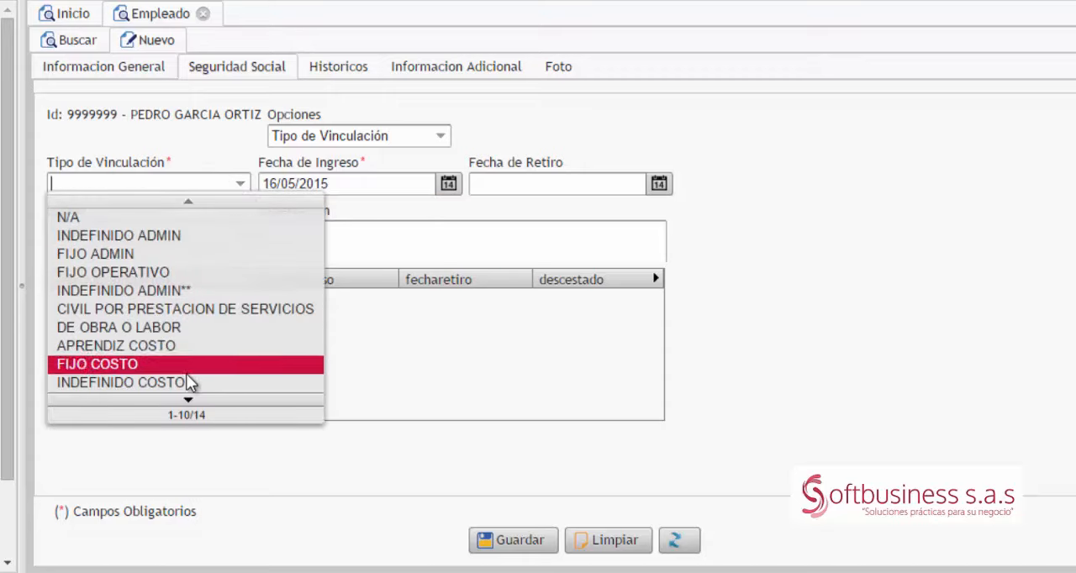
left_click(188, 400)
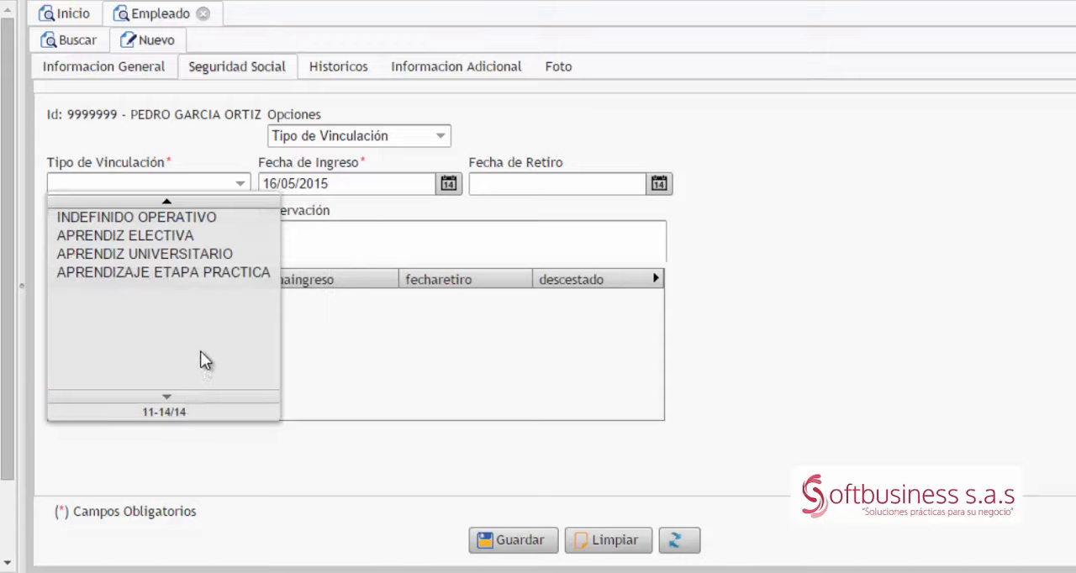
left_click(167, 236)
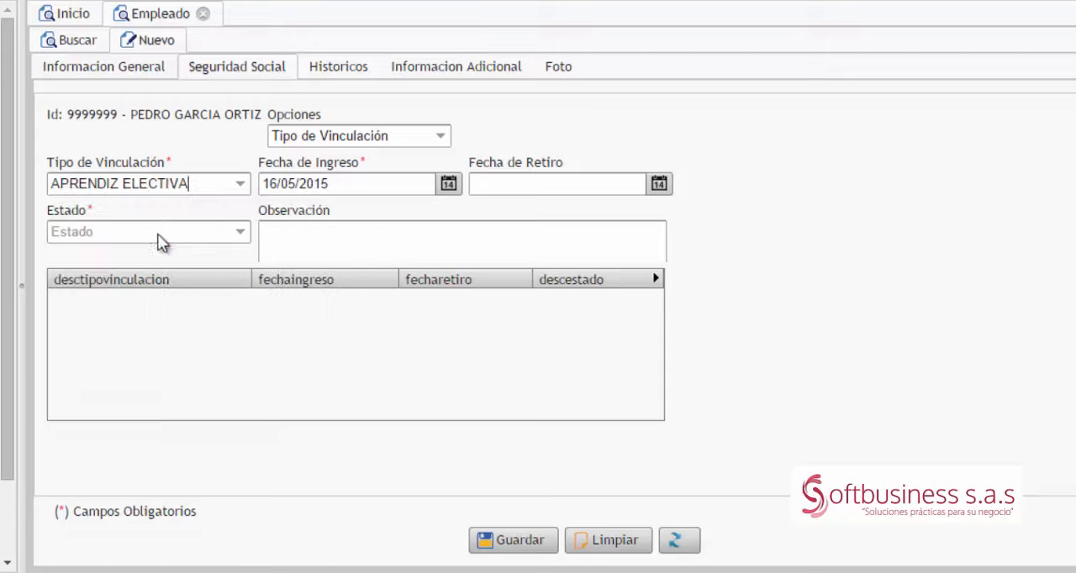
Step: Set the Fecha de Ingreso to 01/01/2014 and the Fecha de Retiro to 01/01/1900 for the Tipo de Vinculación
key("Tab")
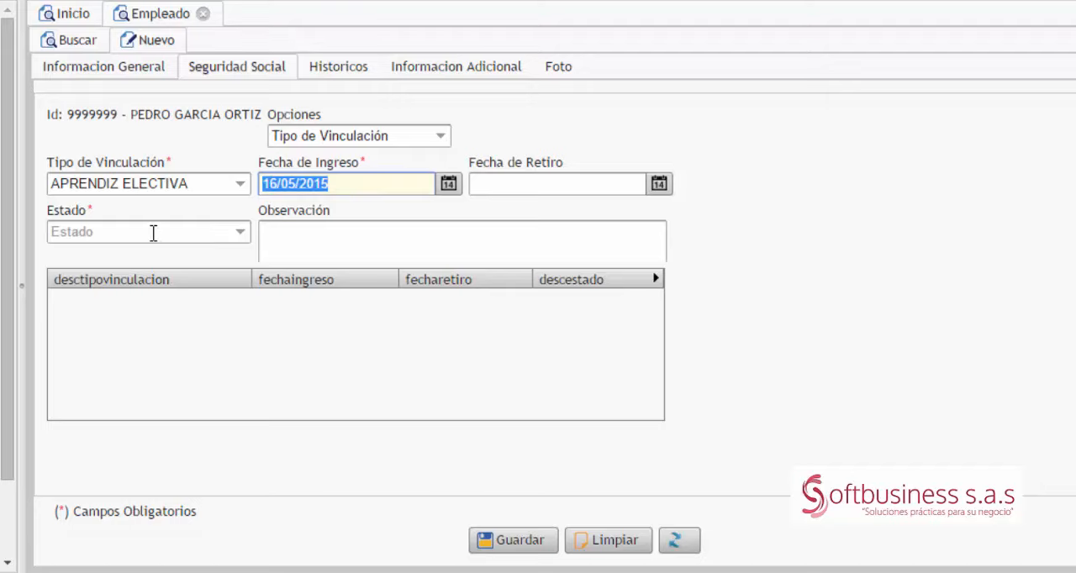
type("01/01/")
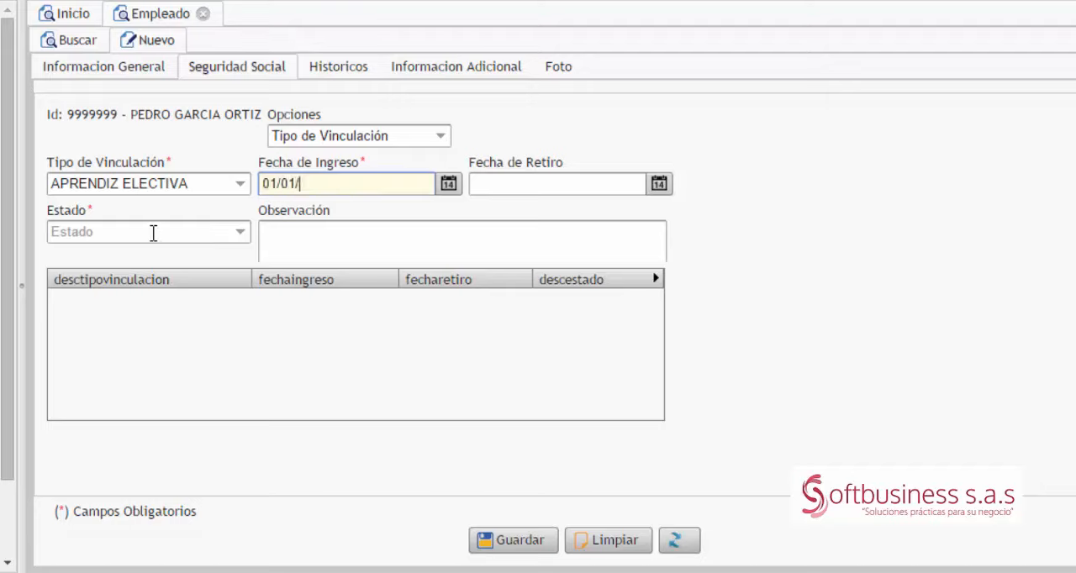
type("2014")
key("Tab")
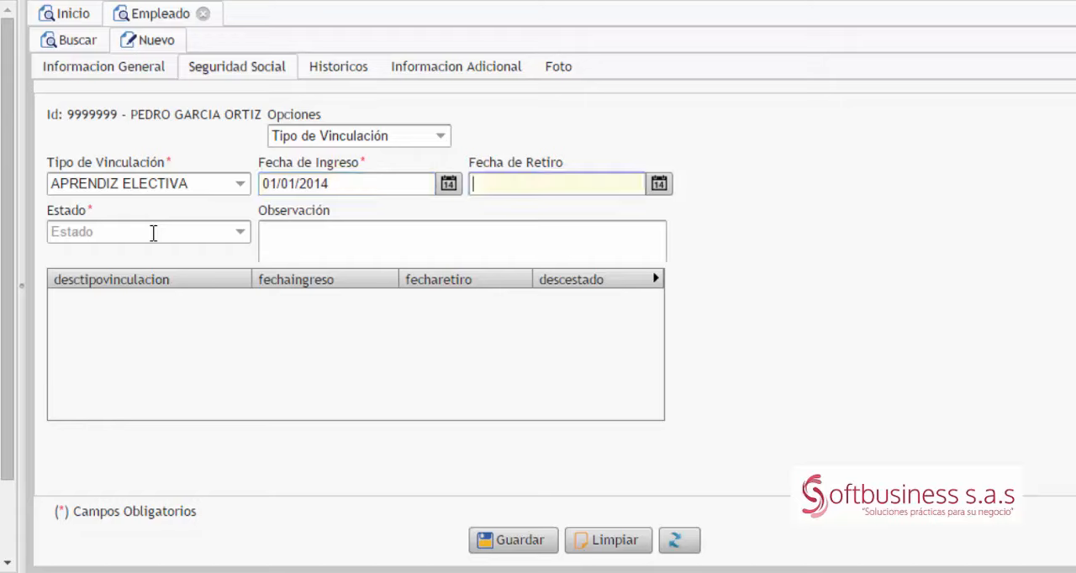
type("01/01/1900")
Step: Set the Estado of the Tipo de Vinculación to ACTIVO and save the record
left_click(153, 233)
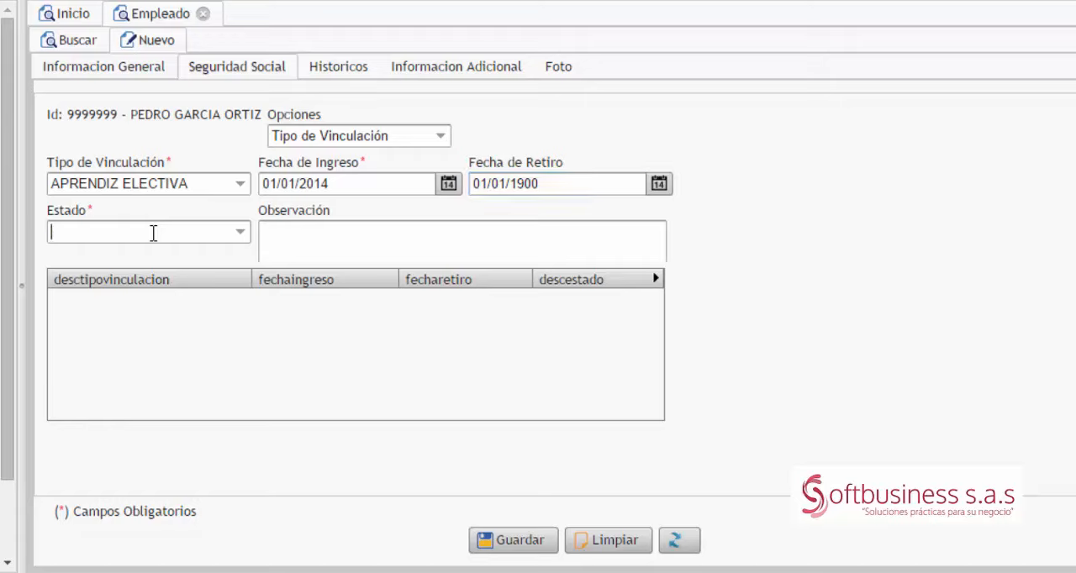
type("a")
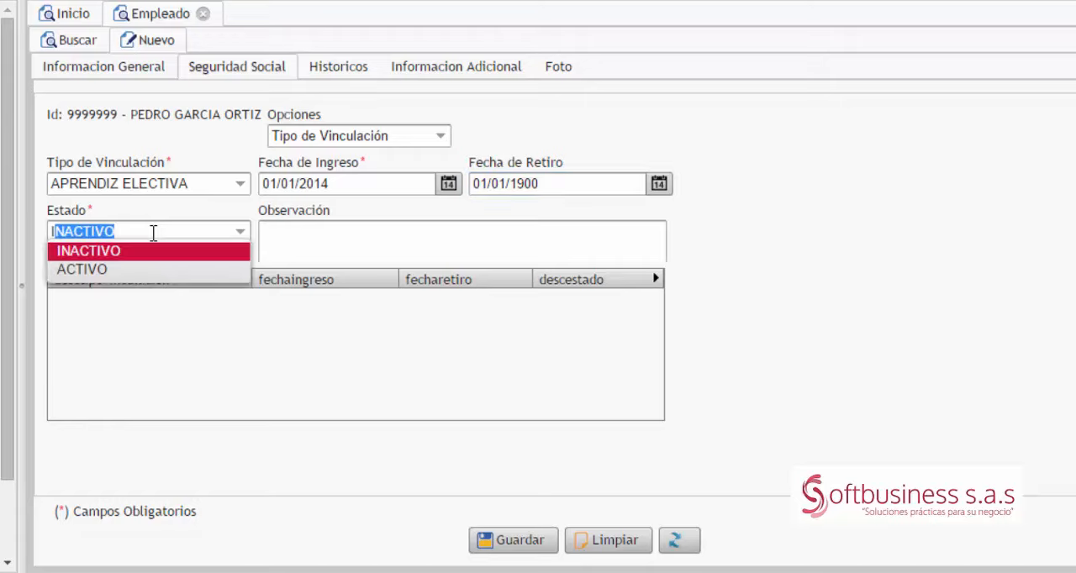
key("Down")
key("Tab")
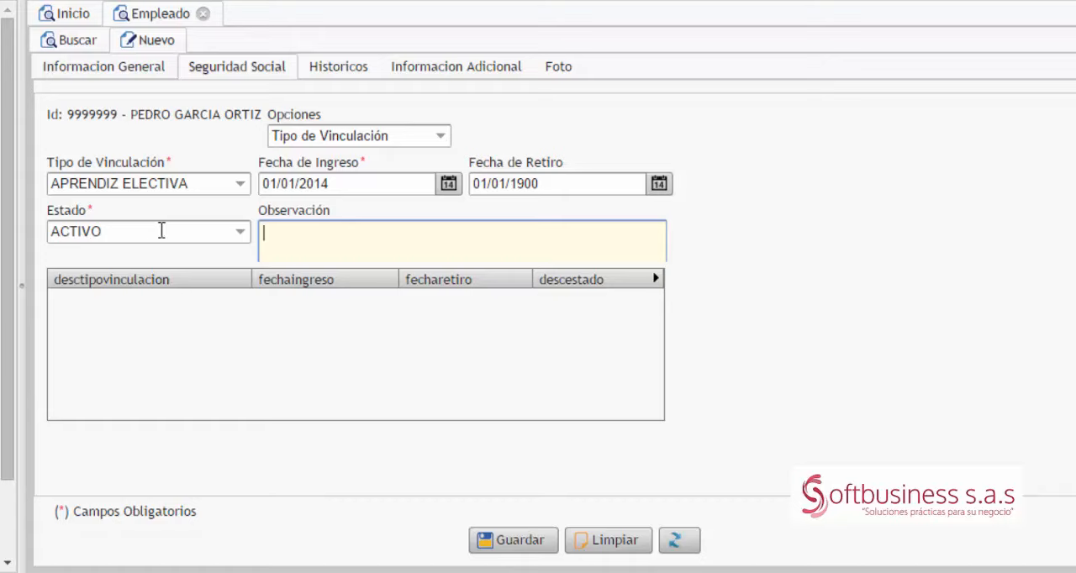
left_click(519, 541)
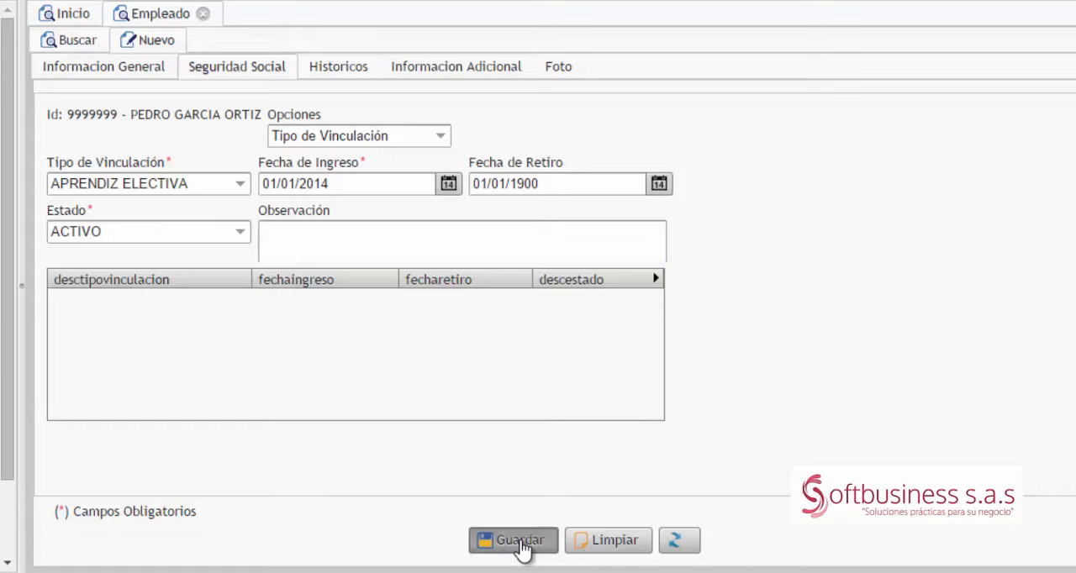
Step: Switch the Seguridad Social option to Fondo de Pensión and select FONDO DE PENSIONES APRENDICES as the pension fund
left_click(439, 137)
left_click(362, 191)
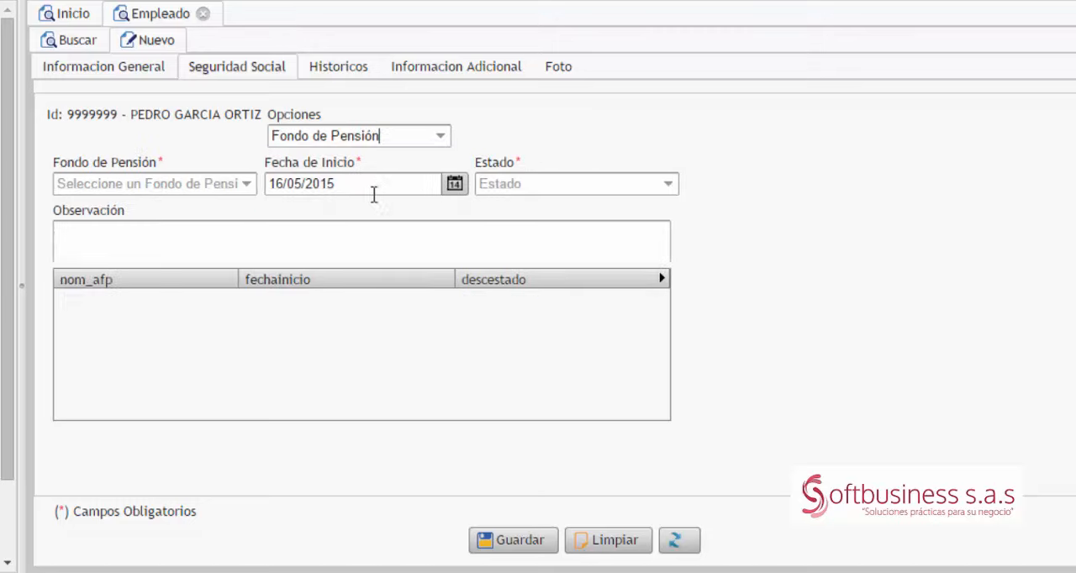
left_click(189, 184)
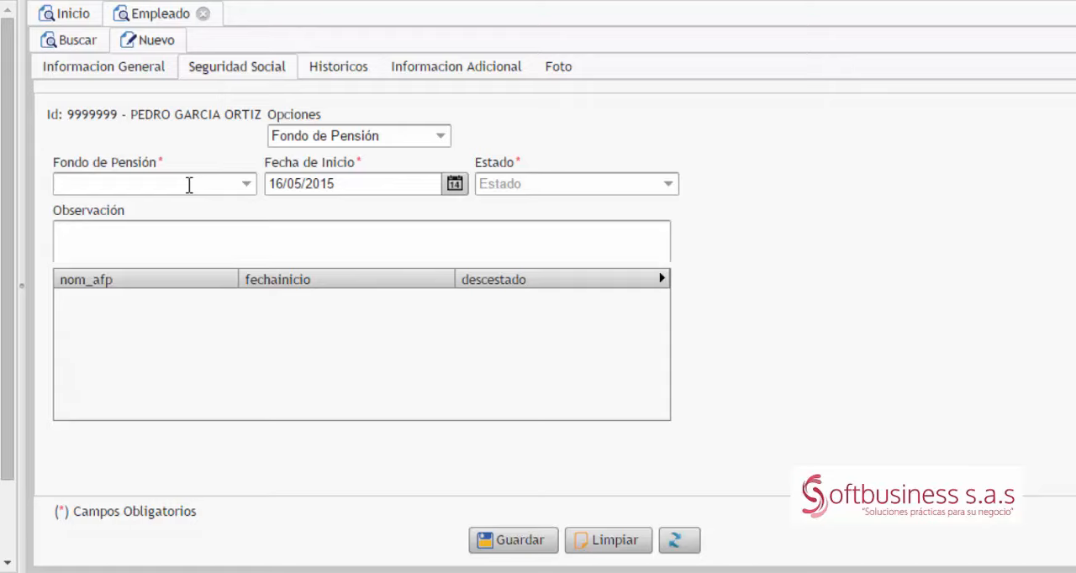
type("apre")
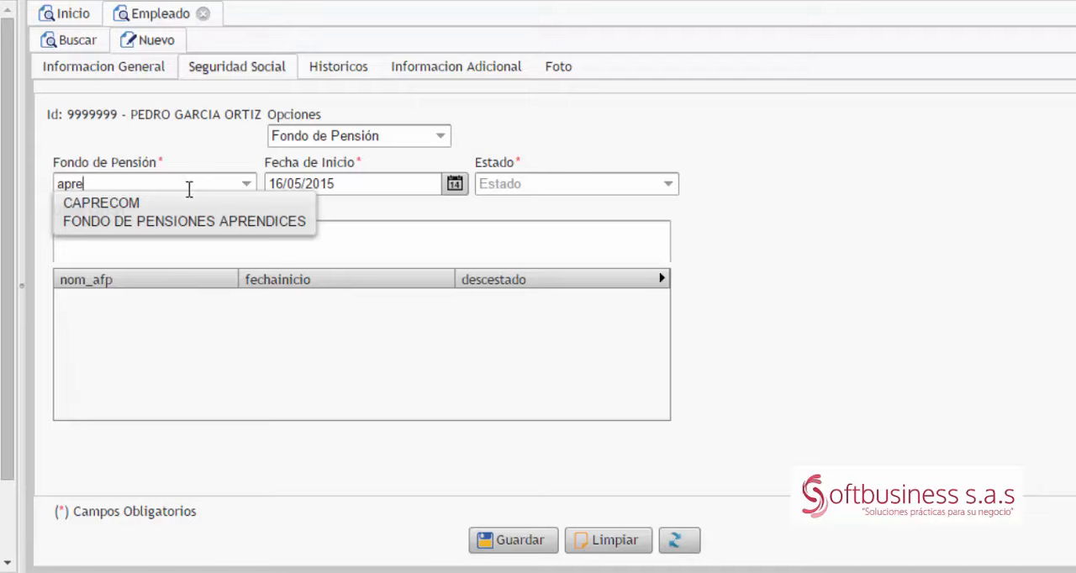
left_click(182, 221)
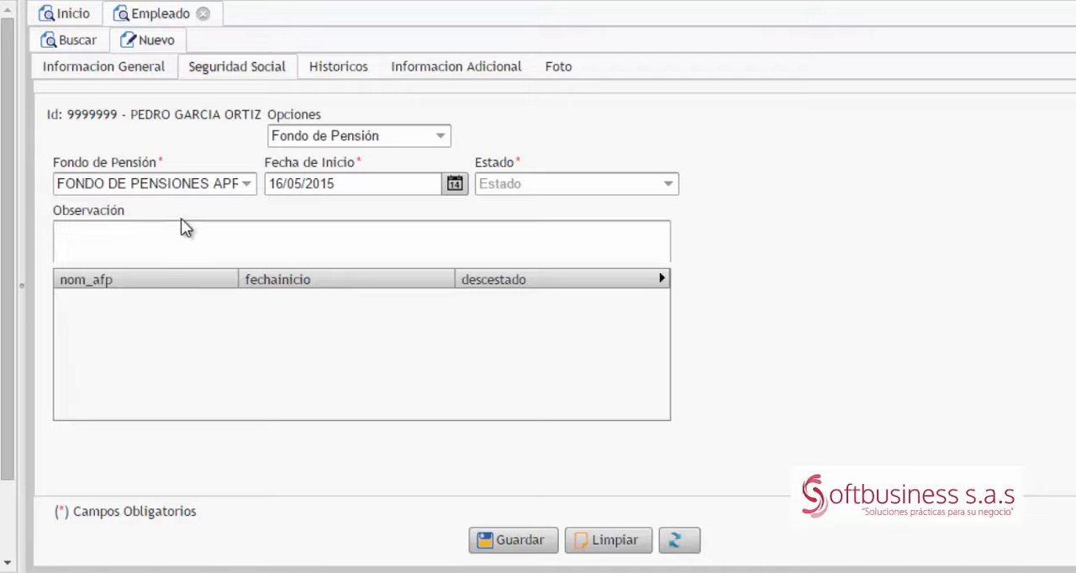
Step: Set the pension fund's Fecha de Inicio to 01/01/1900 and Estado to ACTIVO, and save the record
left_click(283, 193)
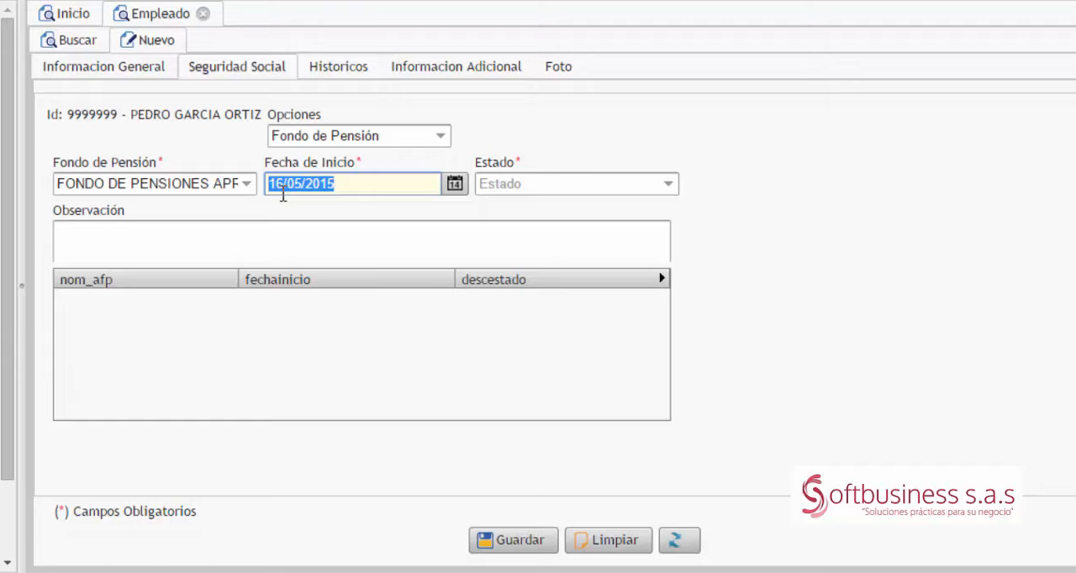
type("01/01/1900")
key("Tab")
type("A")
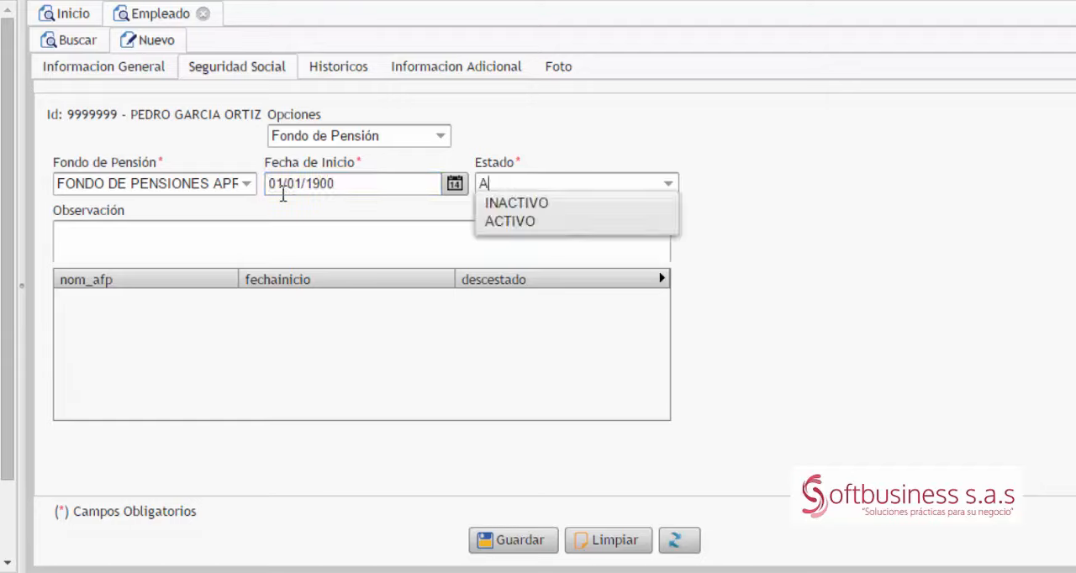
key("Tab")
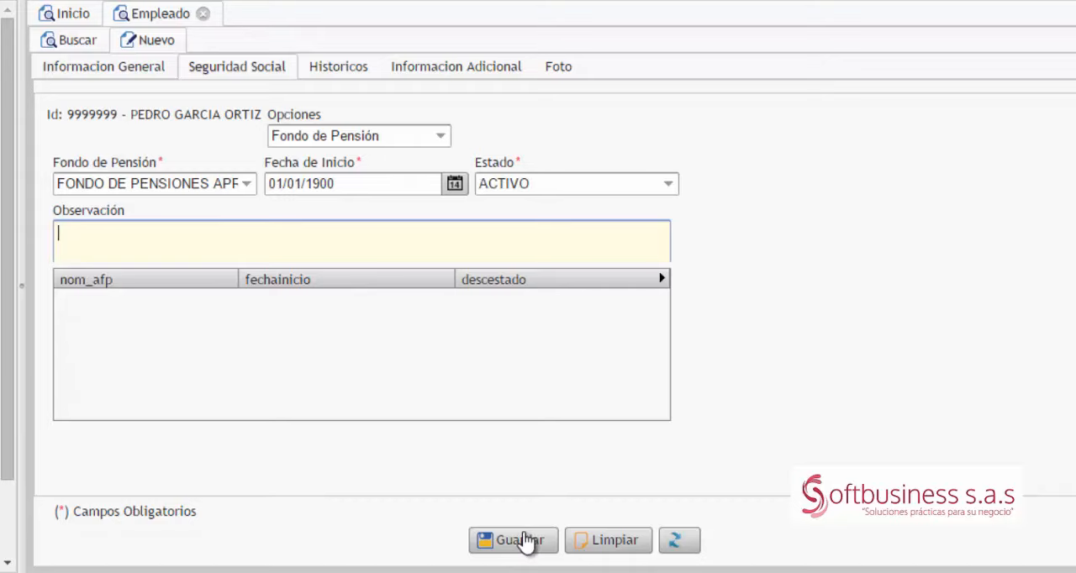
left_click(523, 537)
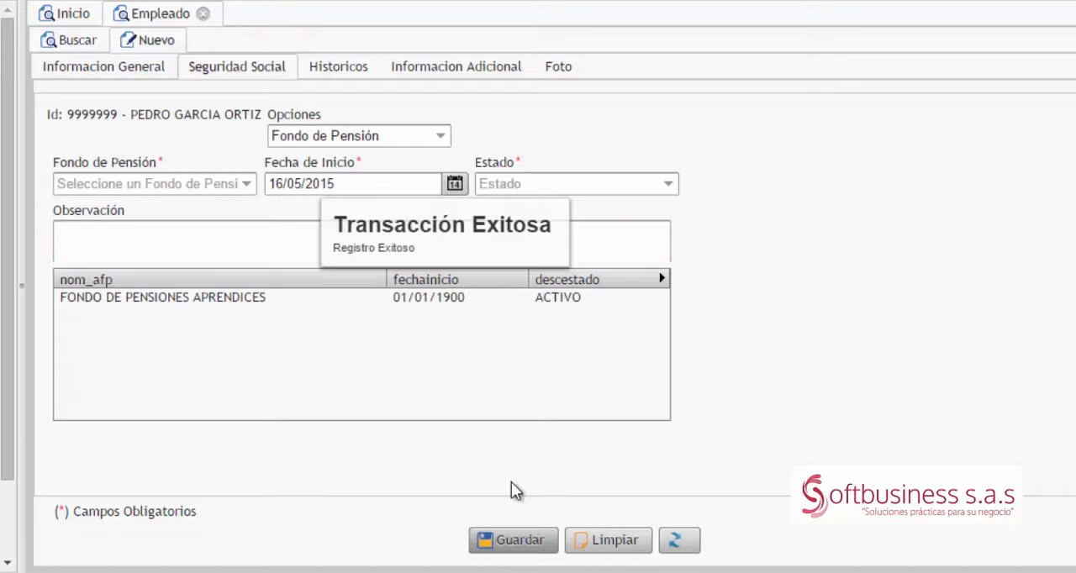
Step: Switch the Seguridad Social option to Riesgos Profesionales and select ARP APRENDICES
left_click(441, 137)
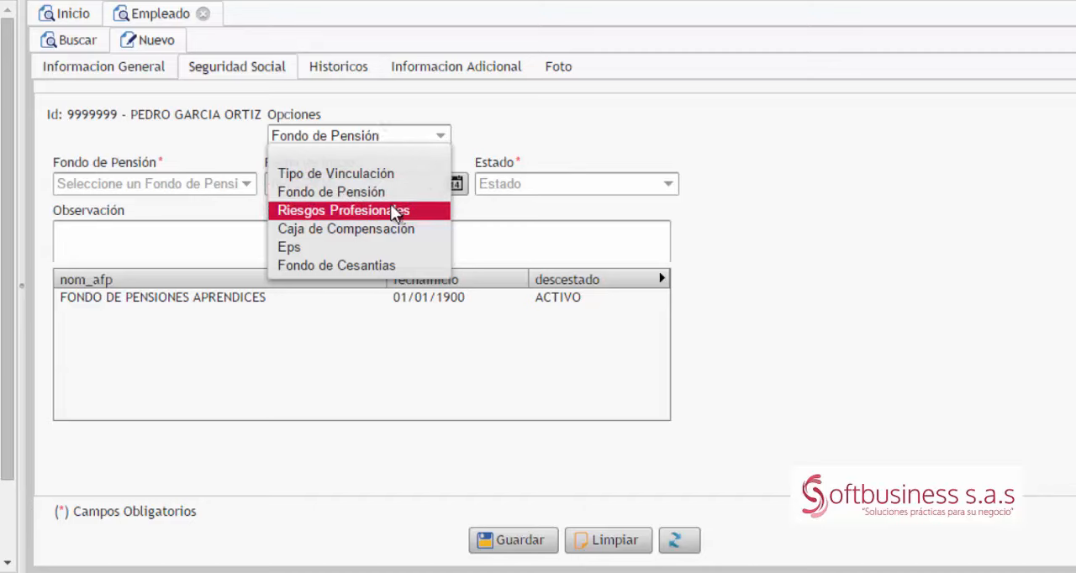
left_click(390, 210)
left_click(209, 183)
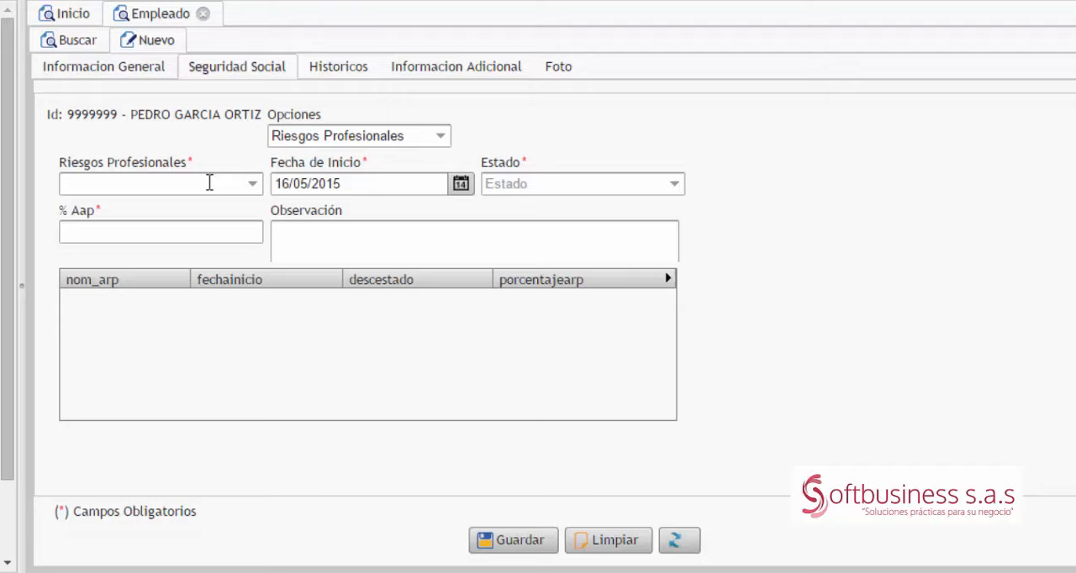
type("APRE")
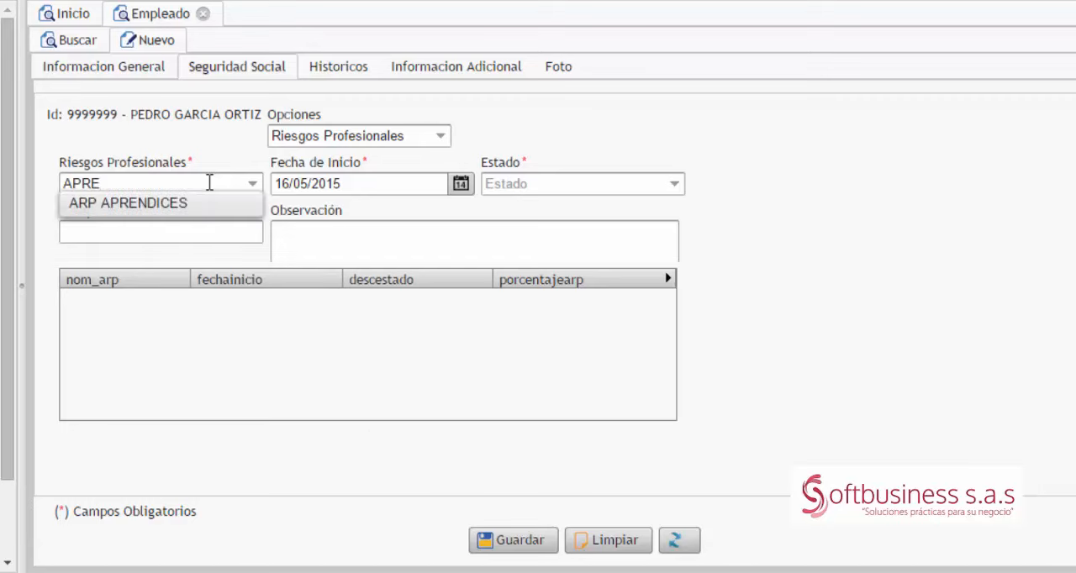
key("Down")
key("Tab")
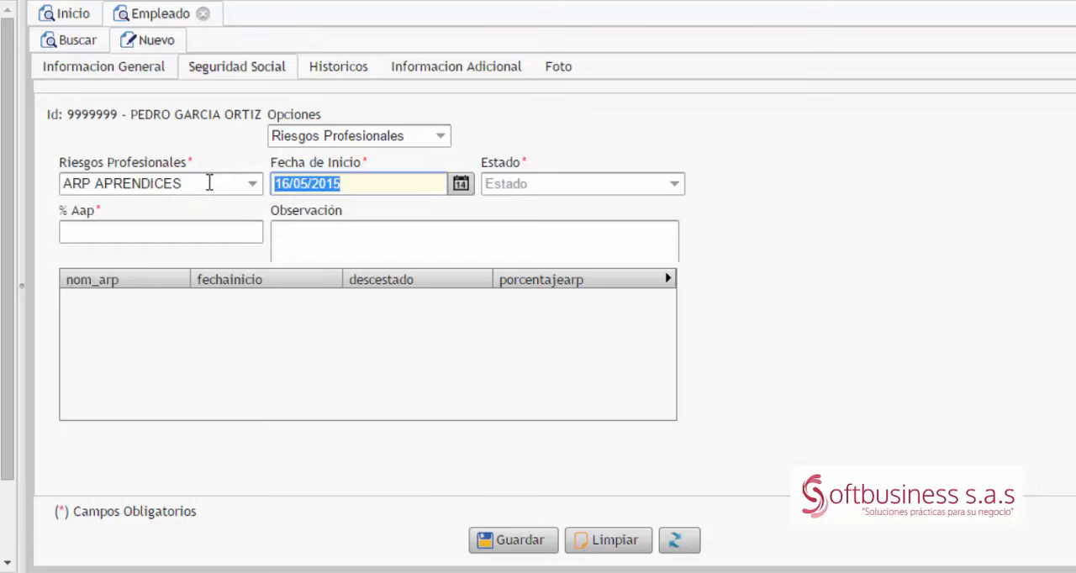
Step: Save the Riesgos Profesionales record with Fecha de Inicio 01/01/1900, Estado ACTIVO and % Aap 0
type("01/")
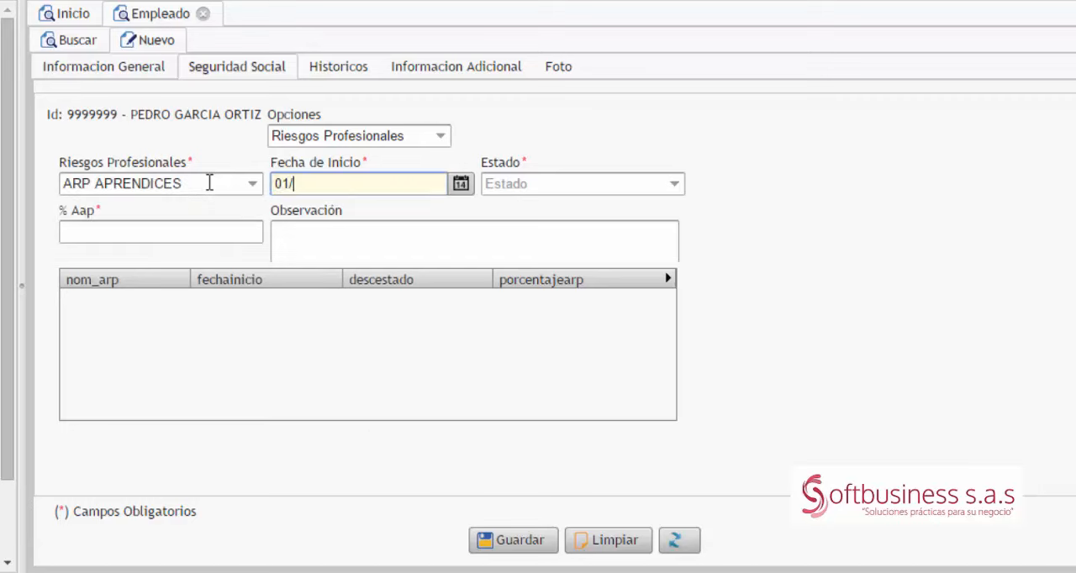
type("01/1900")
key("Tab")
type("A")
key("Down")
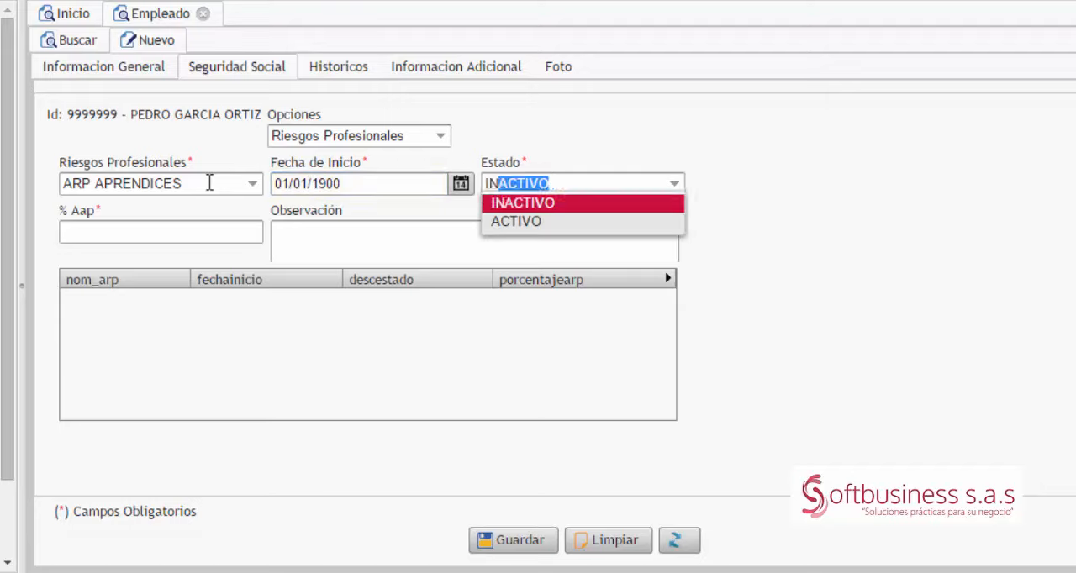
key("Down")
key("Tab")
type("0")
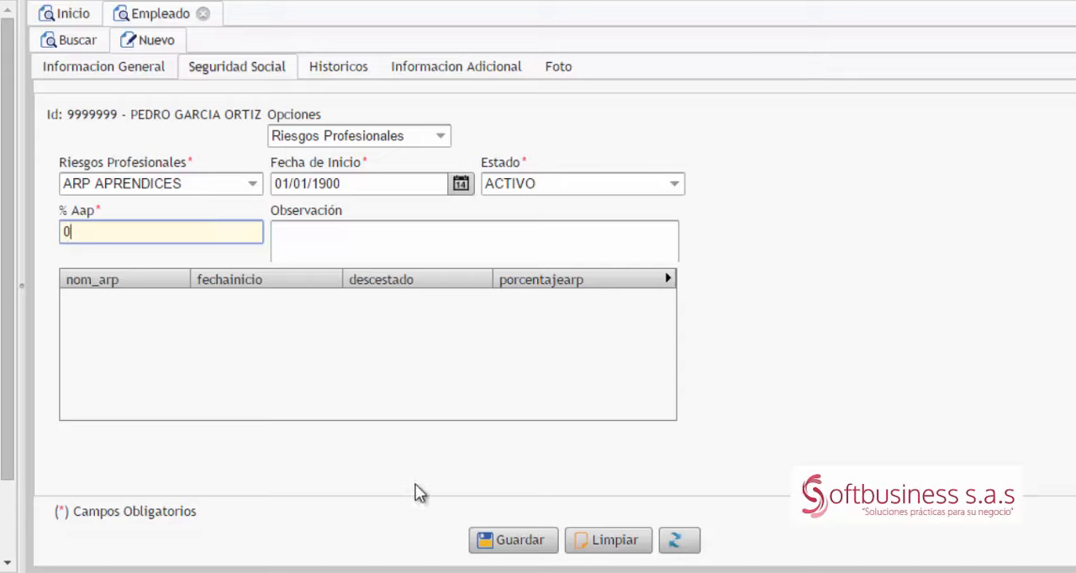
left_click(517, 542)
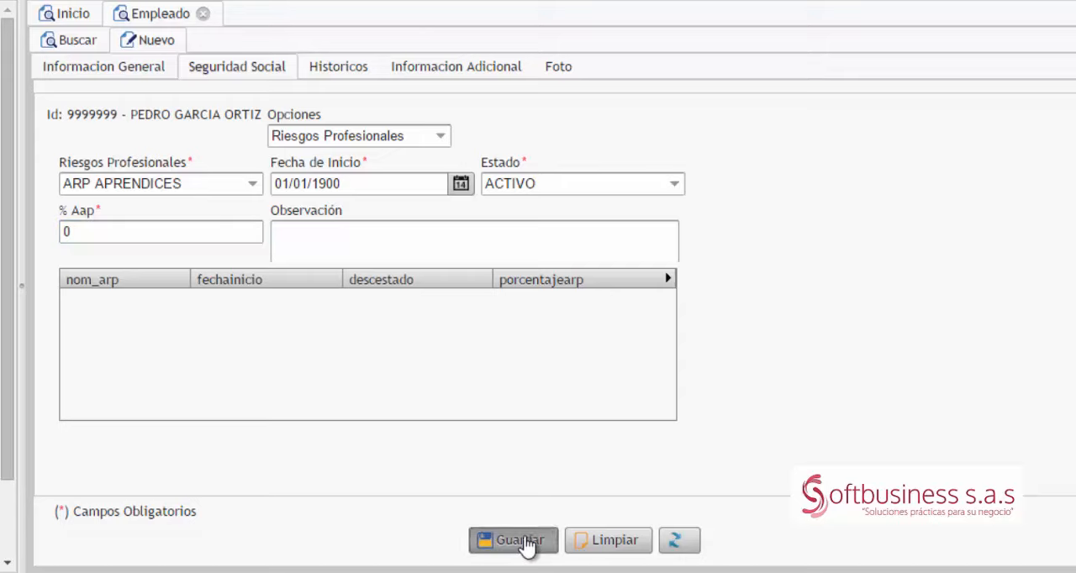
Step: Switch the Seguridad Social option to Caja de Compensación and select CAJA DE COMPENSACION APRENDICES
left_click(440, 136)
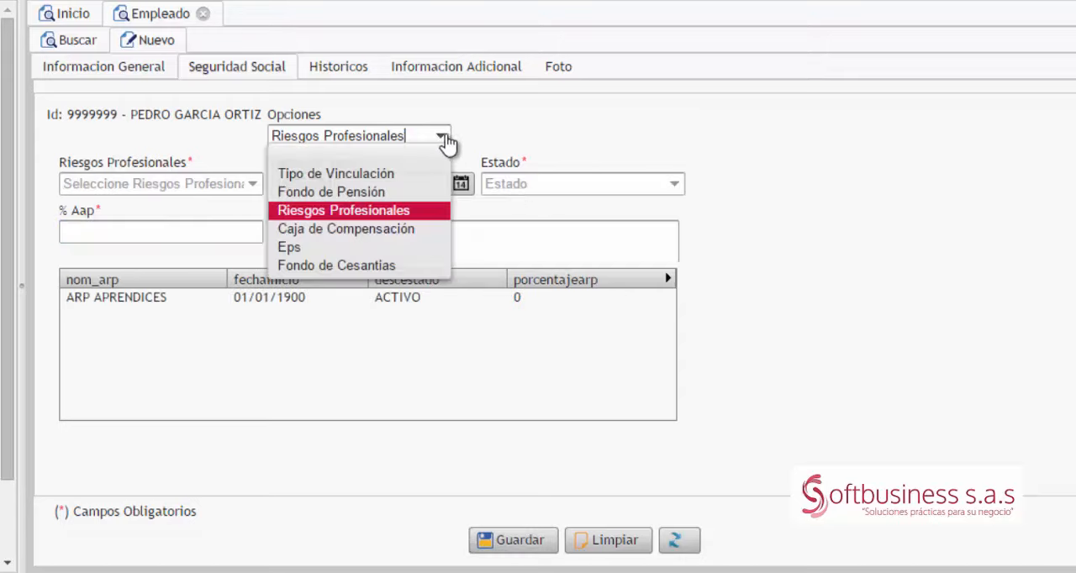
left_click(356, 230)
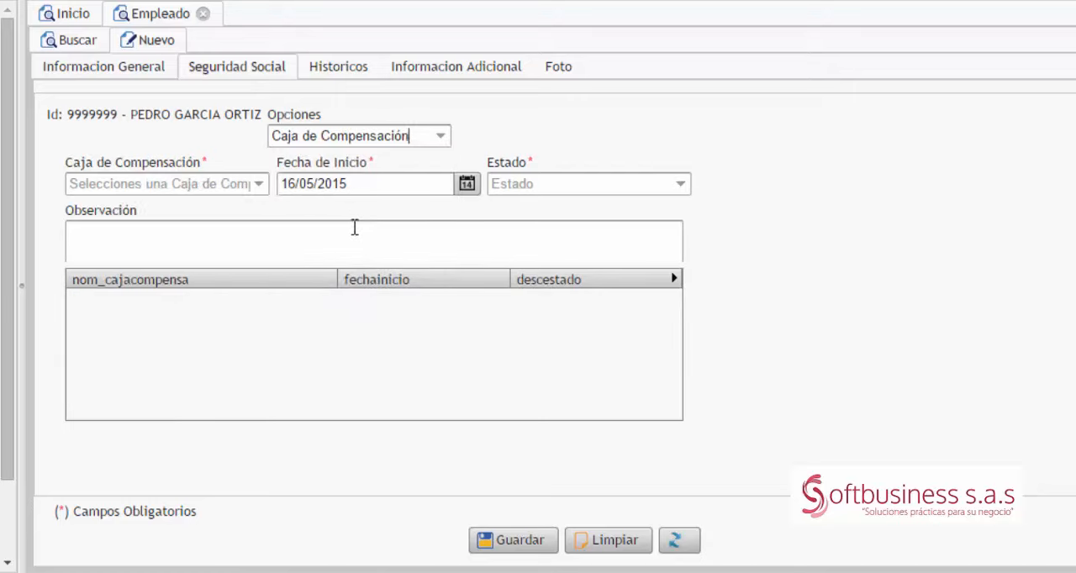
left_click(237, 183)
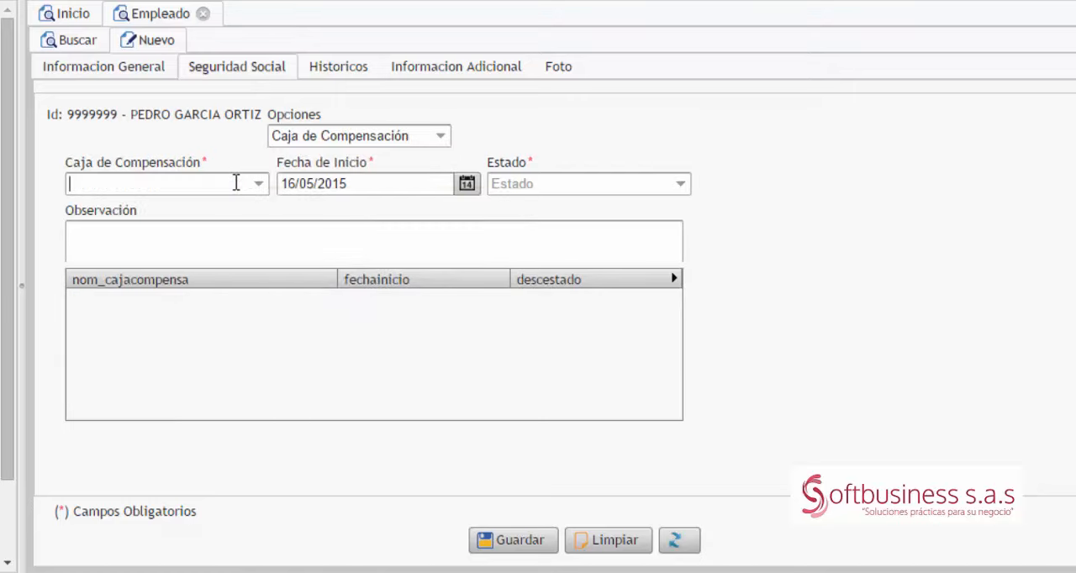
type("CAJA DE COMPENSACION A")
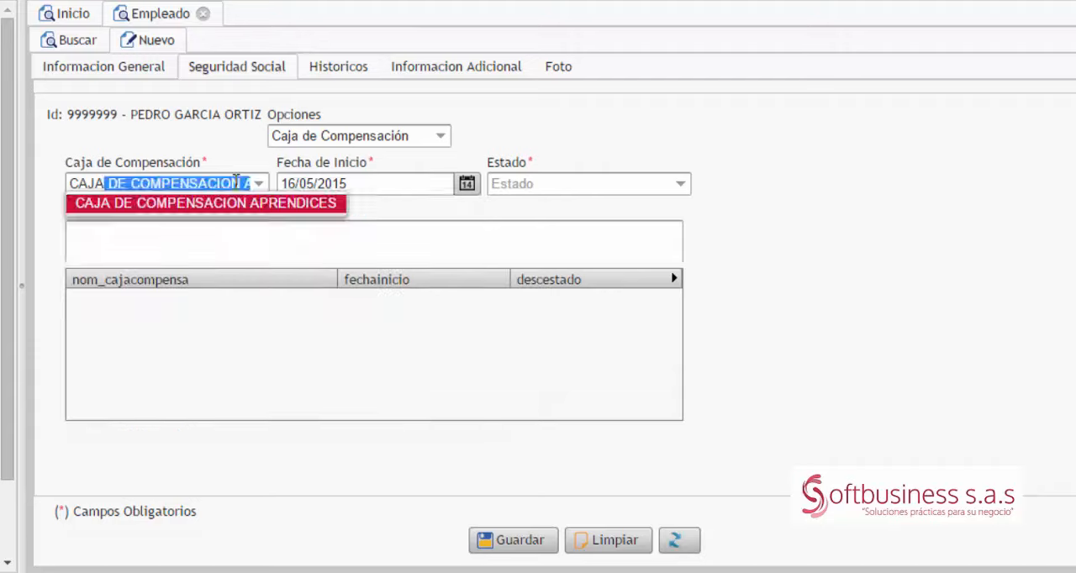
key("Tab")
Step: Set the Caja de Compensación's Fecha de Inicio to 01/01/1900 and Estado to ACTIVO, and save the record
type("01/01/")
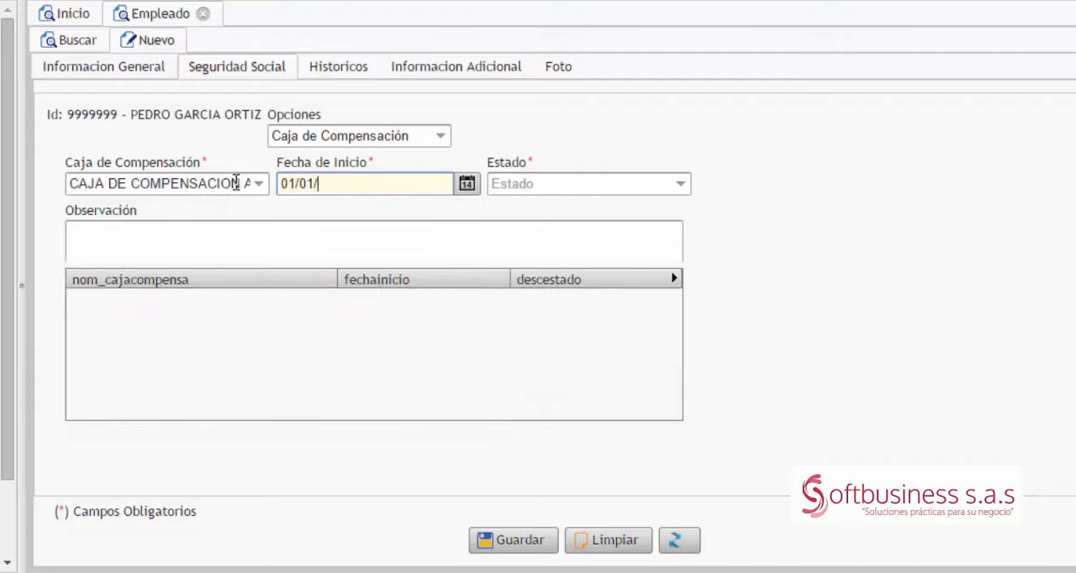
type("1900")
key("Tab")
type("AC")
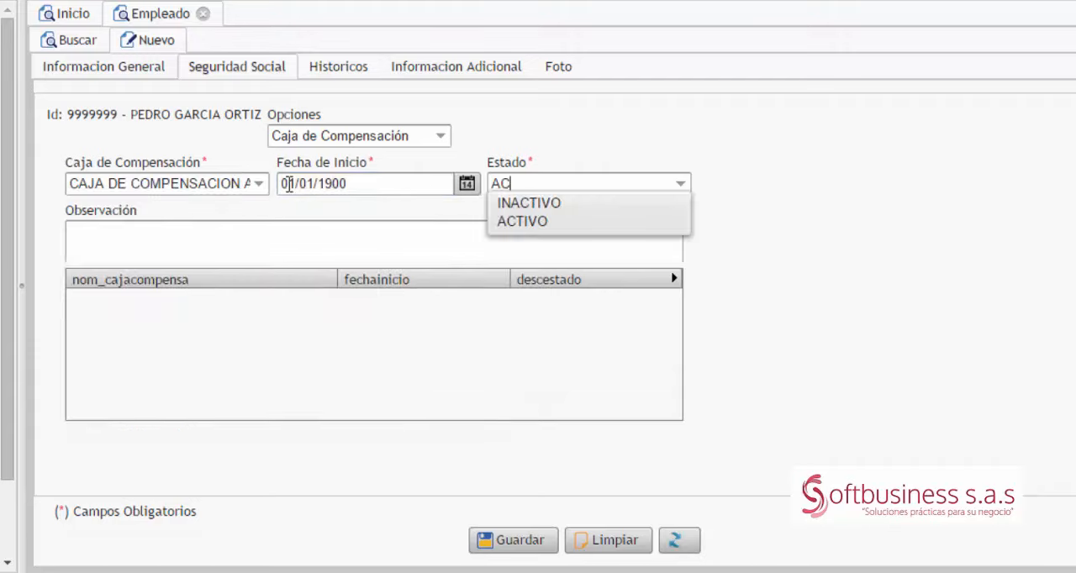
key("Tab")
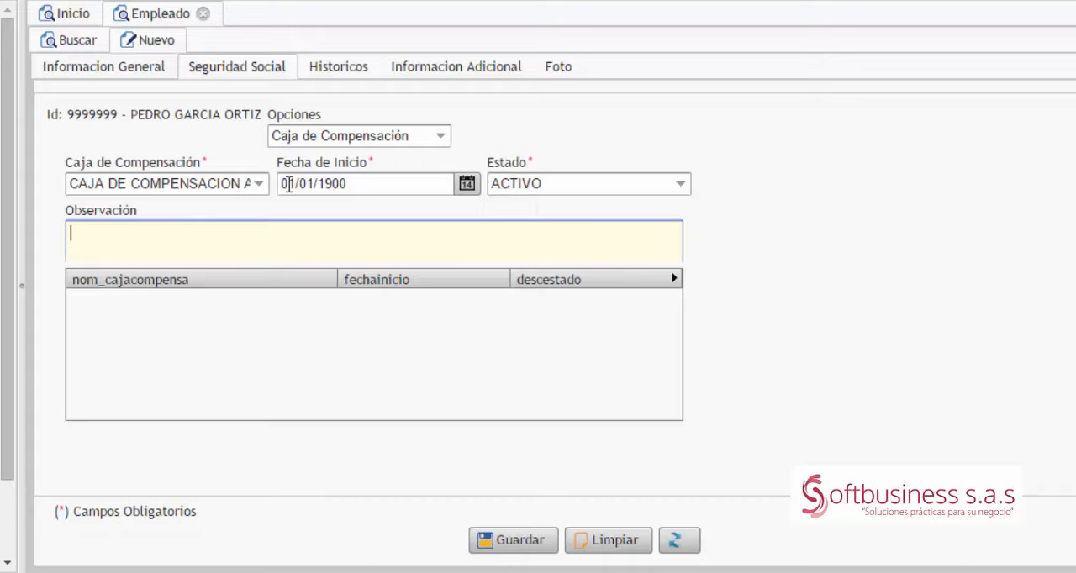
left_click(515, 542)
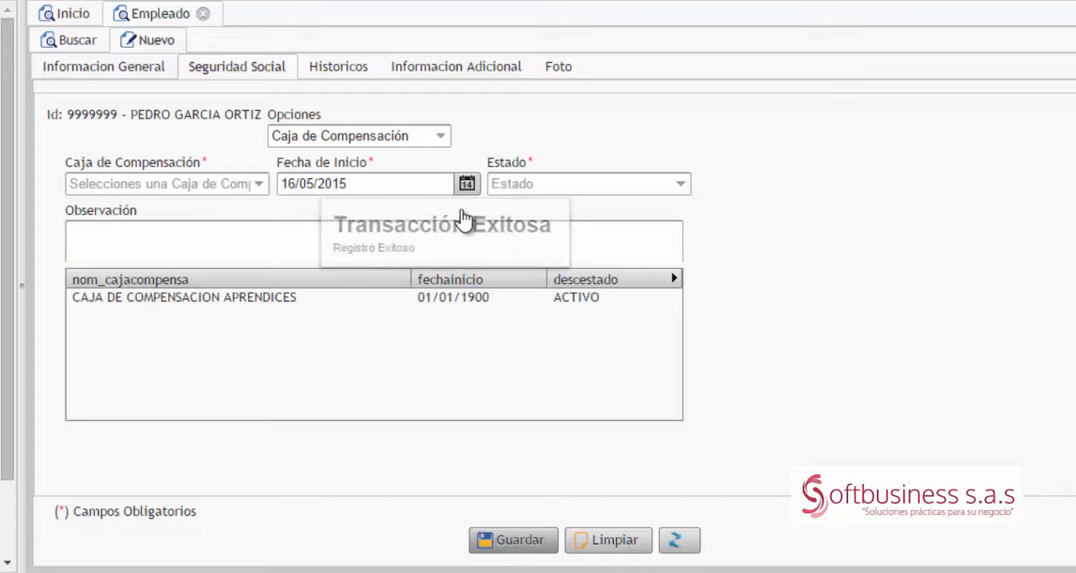
Step: Switch the Seguridad Social option to Eps and select SALUDCOOP EPS
left_click(441, 139)
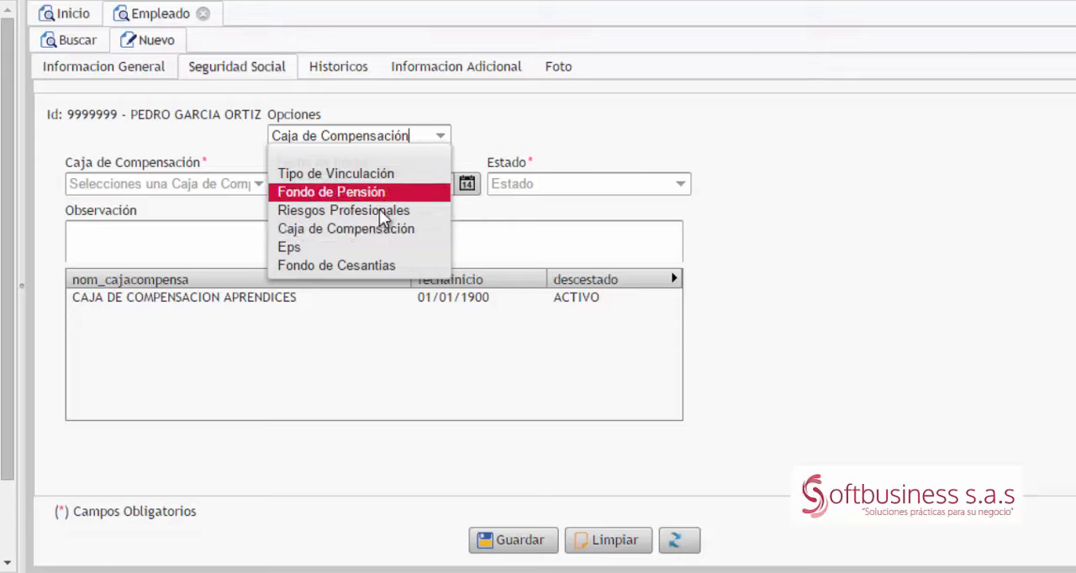
left_click(350, 249)
left_click(219, 182)
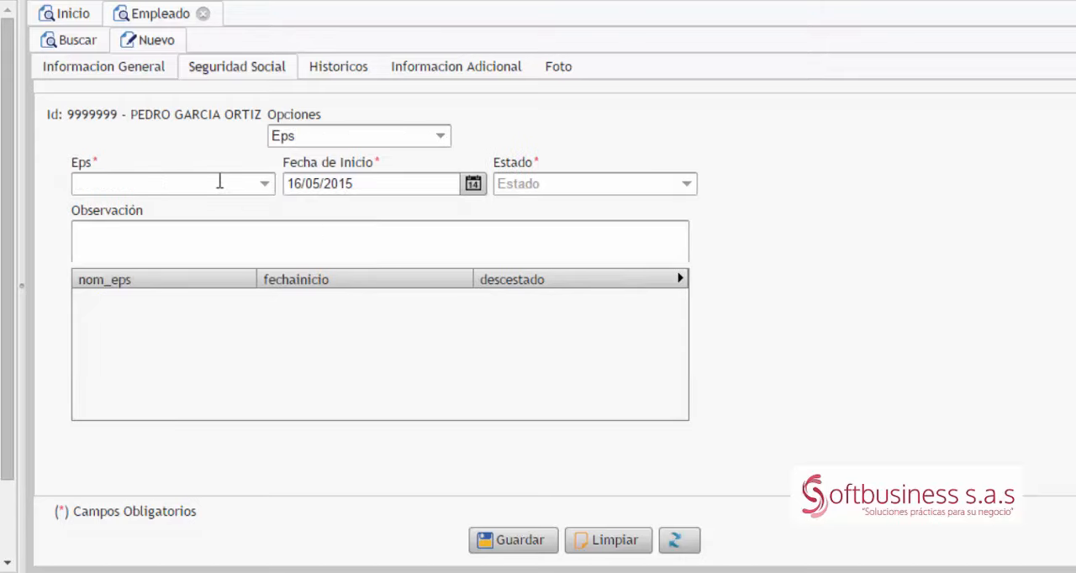
type("SALU")
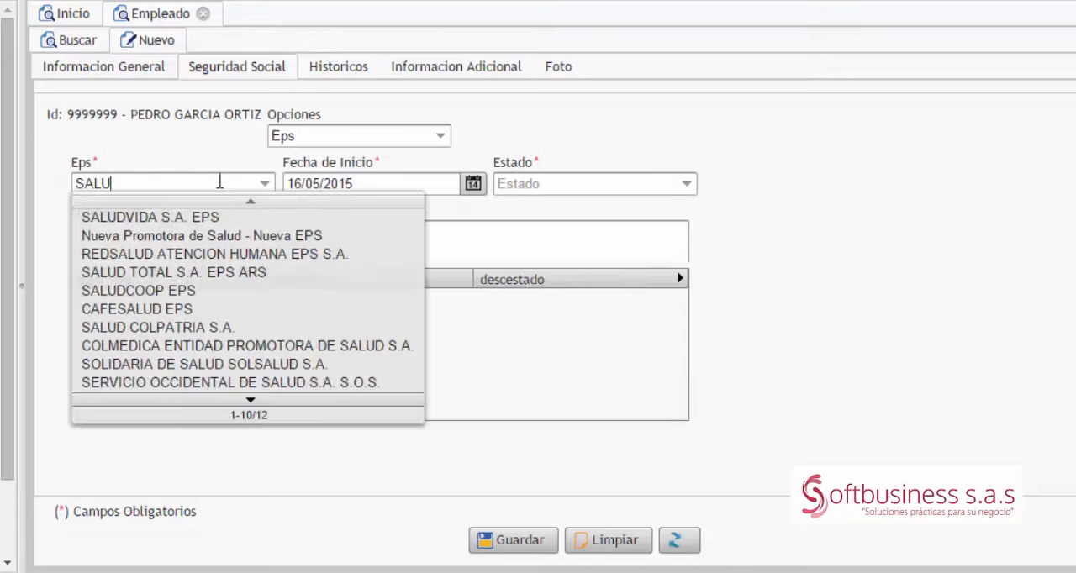
key("Down")
key("Down")
key("Down")
key("Down")
key("Down")
key("Tab")
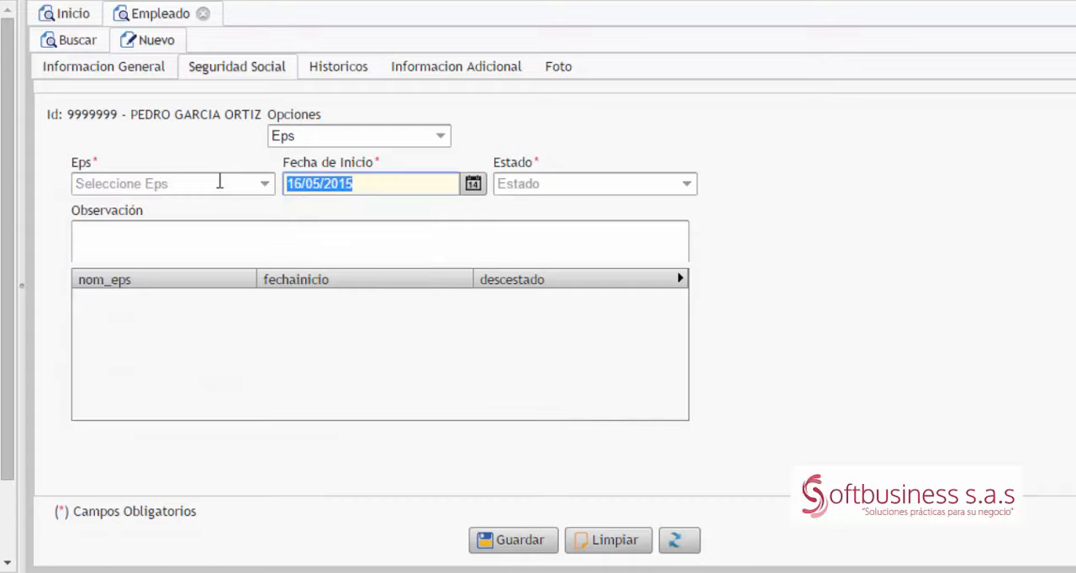
Step: Set the Eps record's Fecha de Inicio to 01/01/2014 and Estado to ACTIVO, and save it
key("BackSpace")
type("01/01/2")
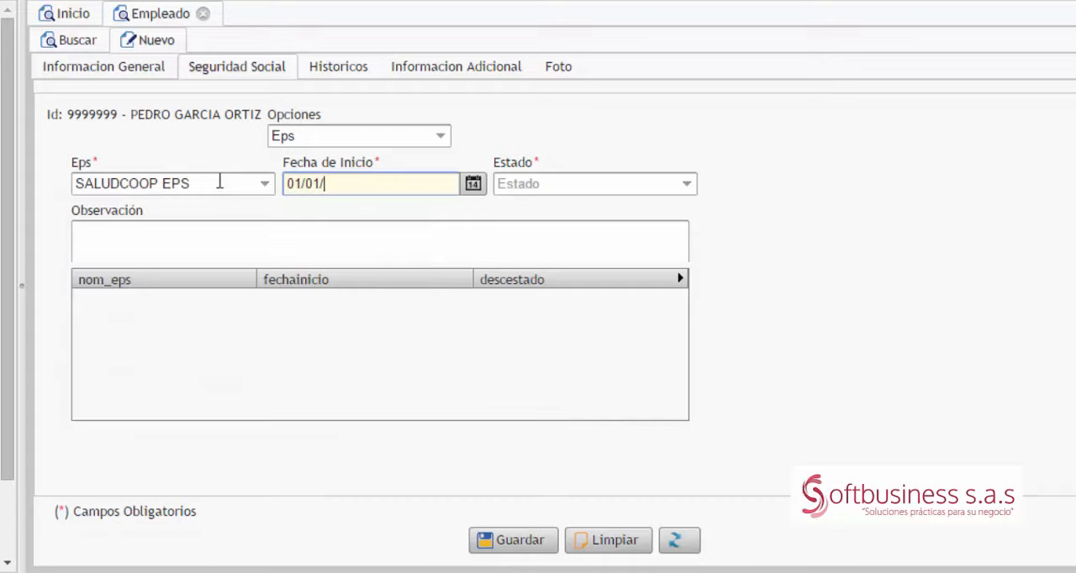
type("4")
key("Tab")
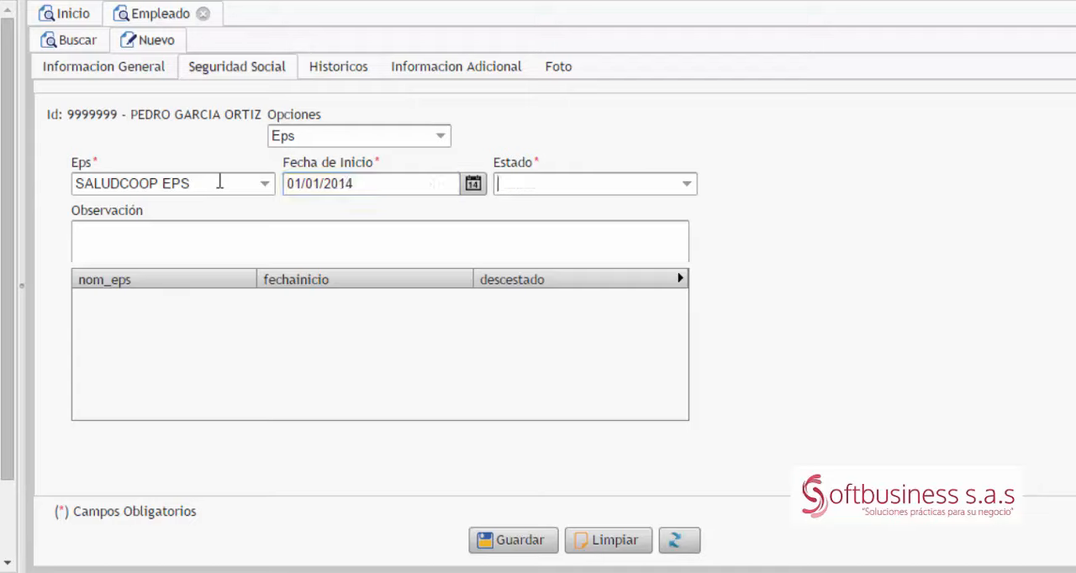
type("ACTIVO")
key("Tab")
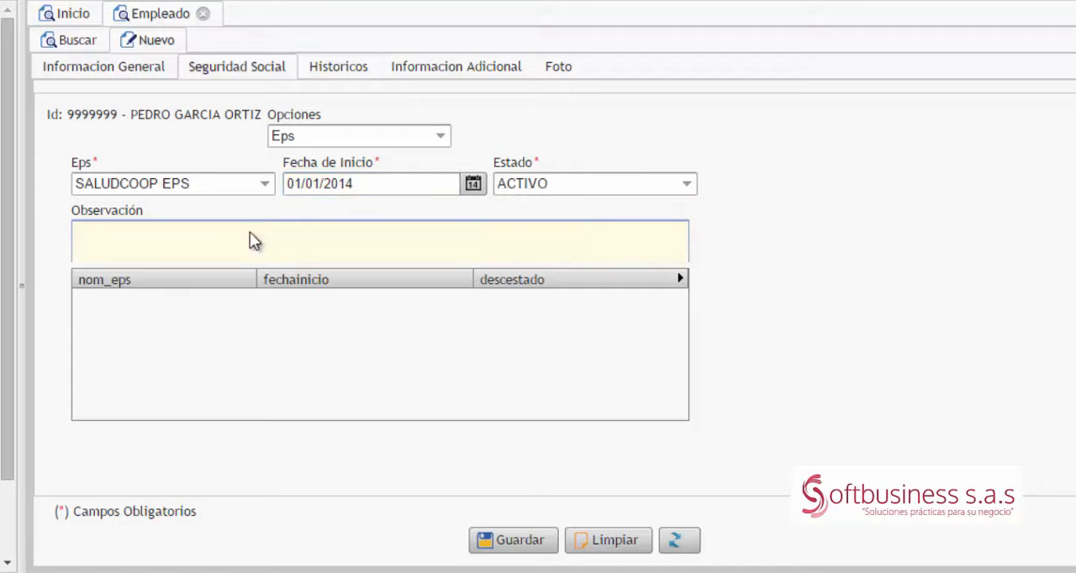
left_click(521, 548)
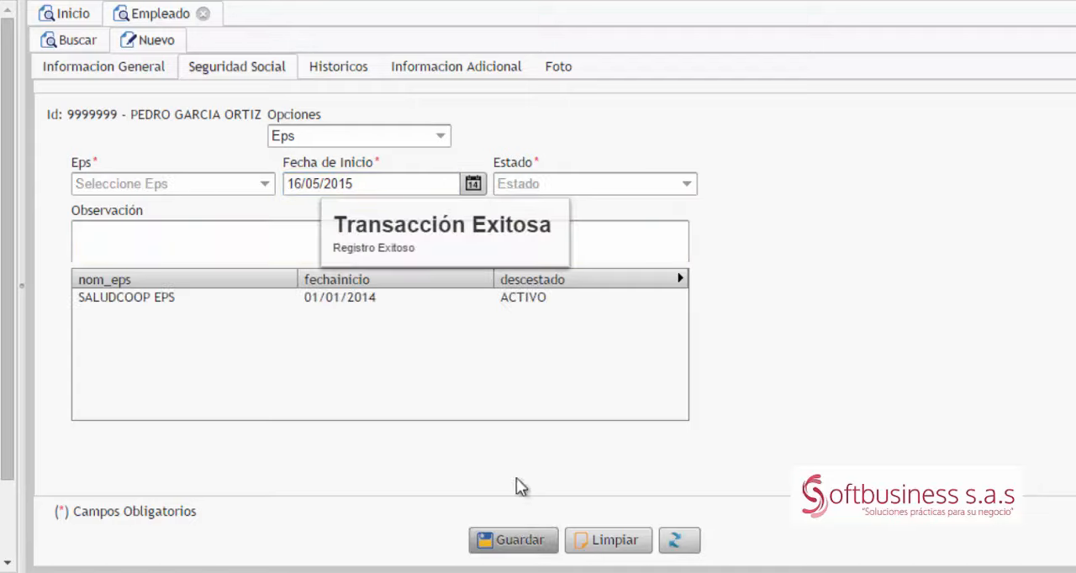
Step: Switch the Seguridad Social option to Fondo de Cesantias and select FONDO DE PENSIONES APRENDICES
left_click(441, 137)
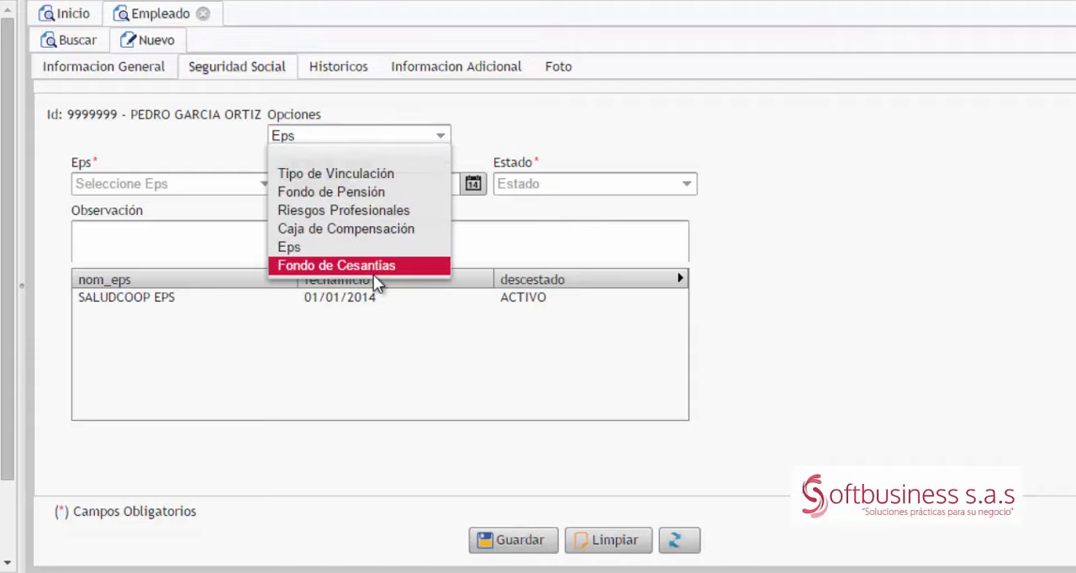
left_click(373, 272)
left_click(239, 182)
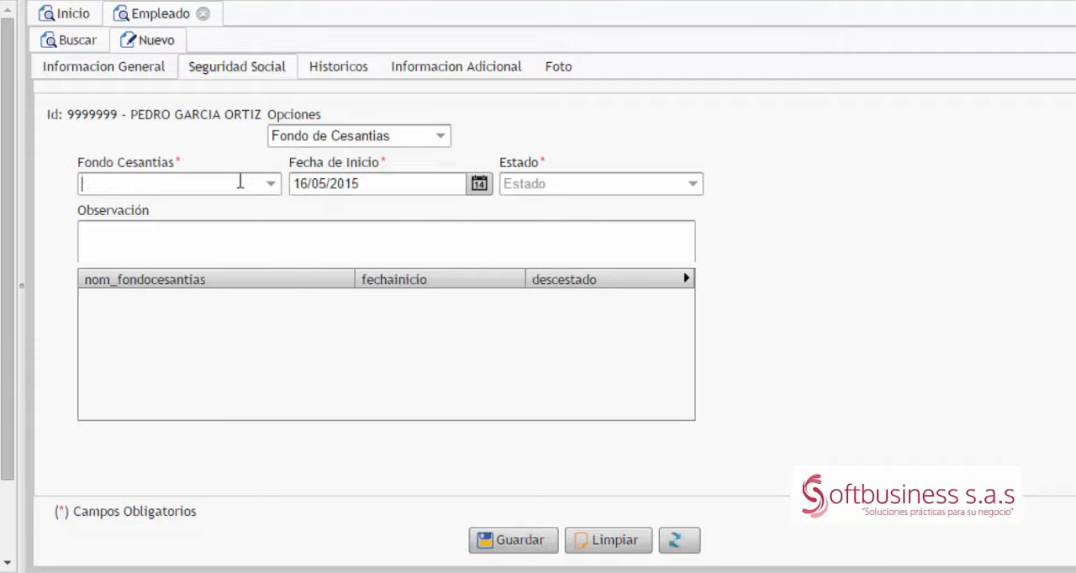
type("APRE")
key("Down")
key("Down")
key("Tab")
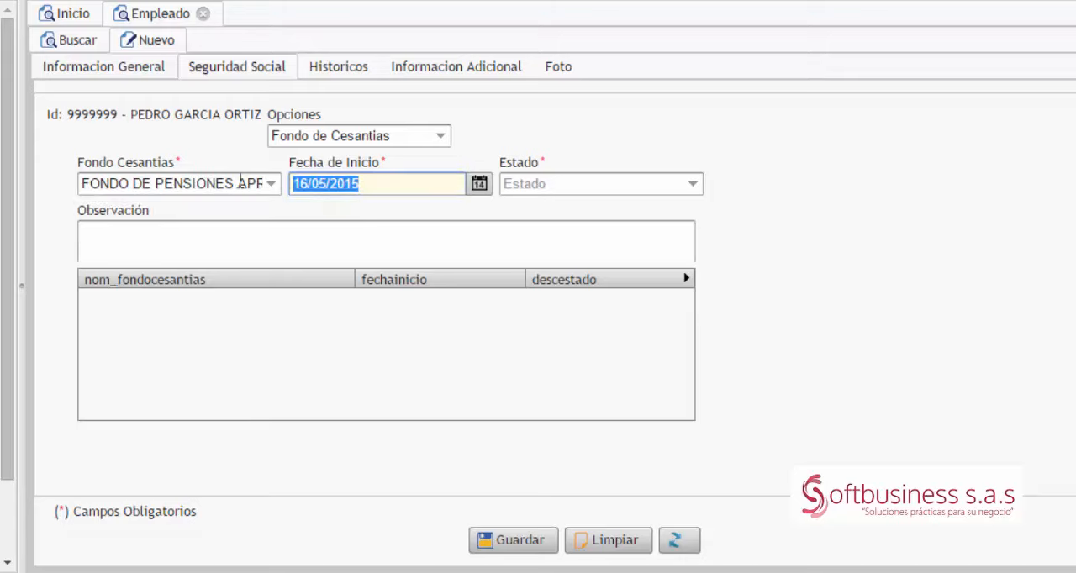
Step: Set the Fondo de Cesantias record's Fecha de Inicio to 01/01/1900 and Estado to ACTIVO, and save it
type("01/")
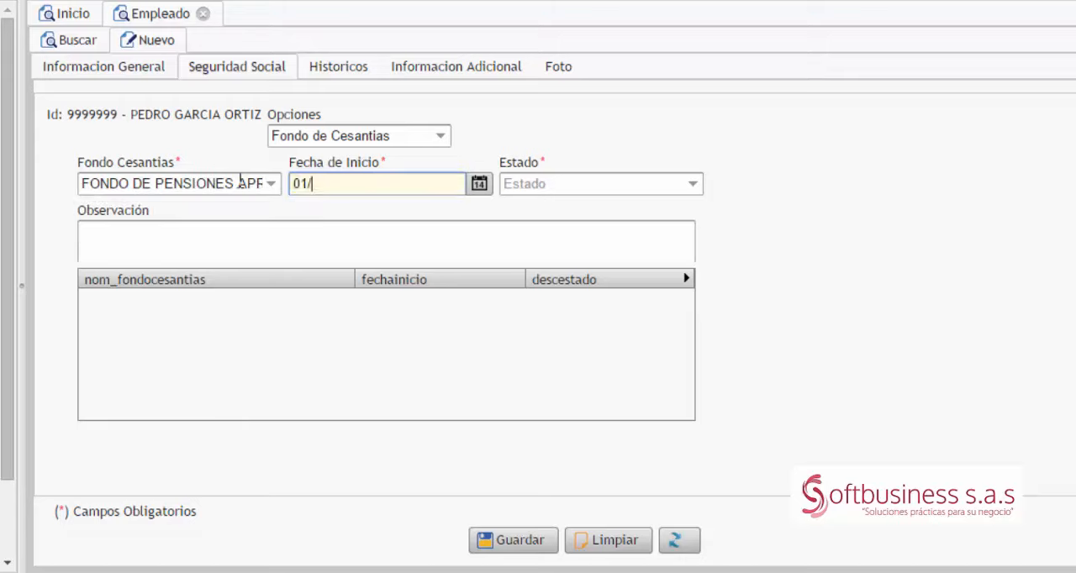
type("01")
key("BackSpace")
key("BackSpace")
key("Tab")
type("AC")
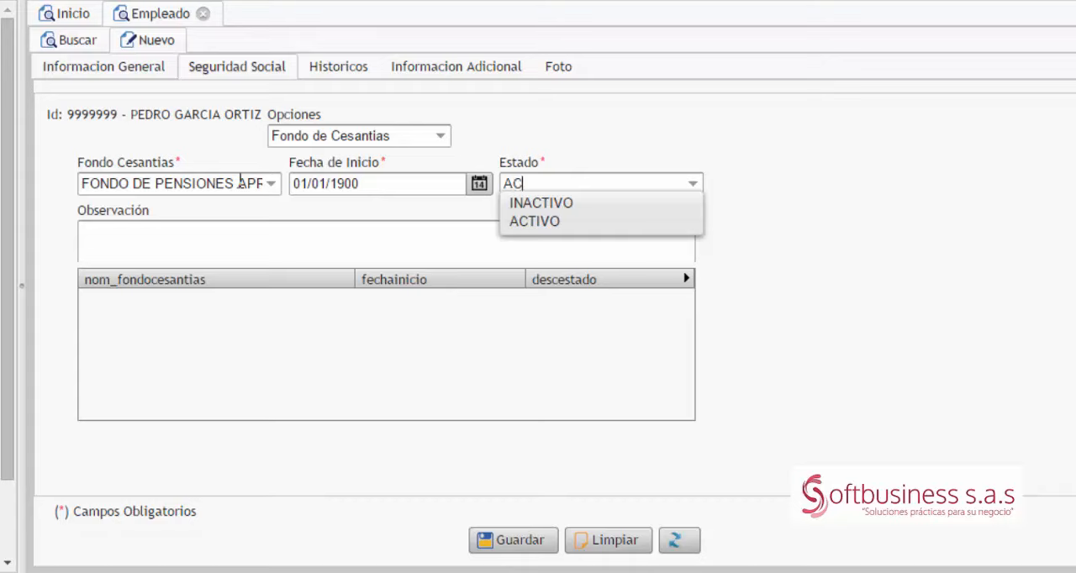
key("Tab")
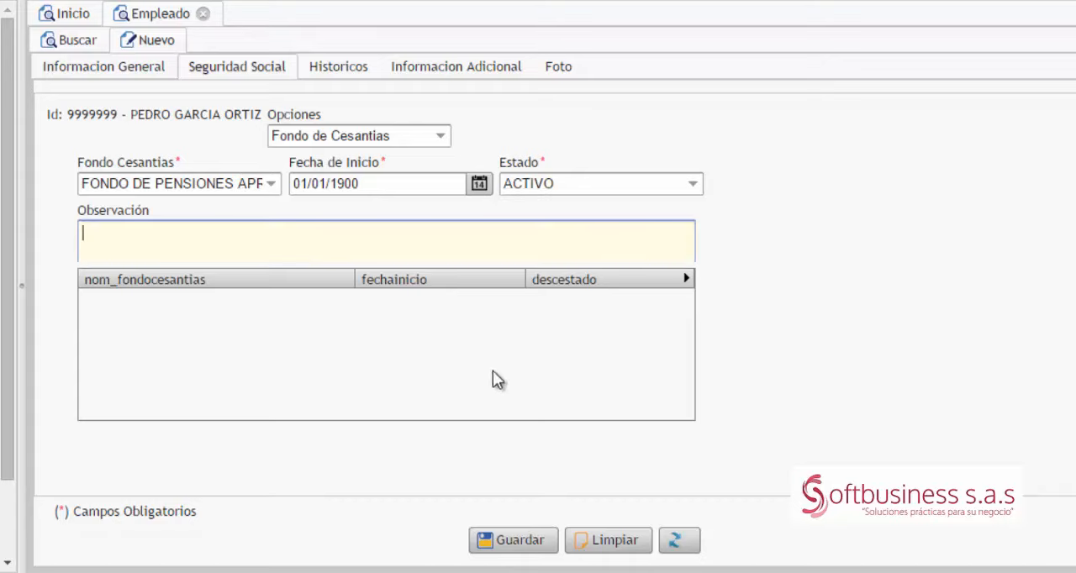
left_click(532, 548)
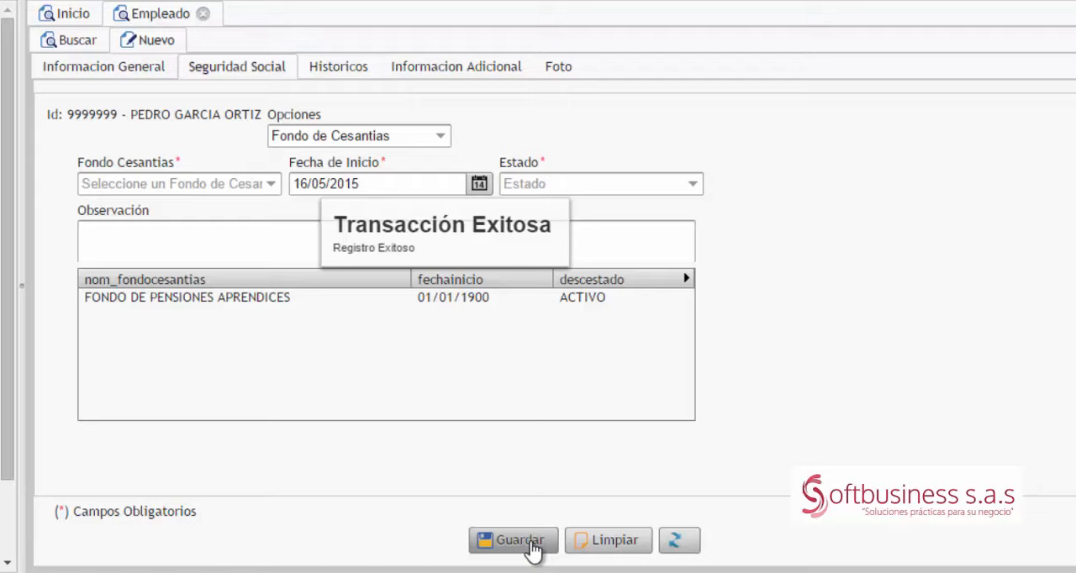
Step: Close and reopen the Empleado form, enable Buscar Empleado and enter the apprentice's first name as the search text
left_click(203, 14)
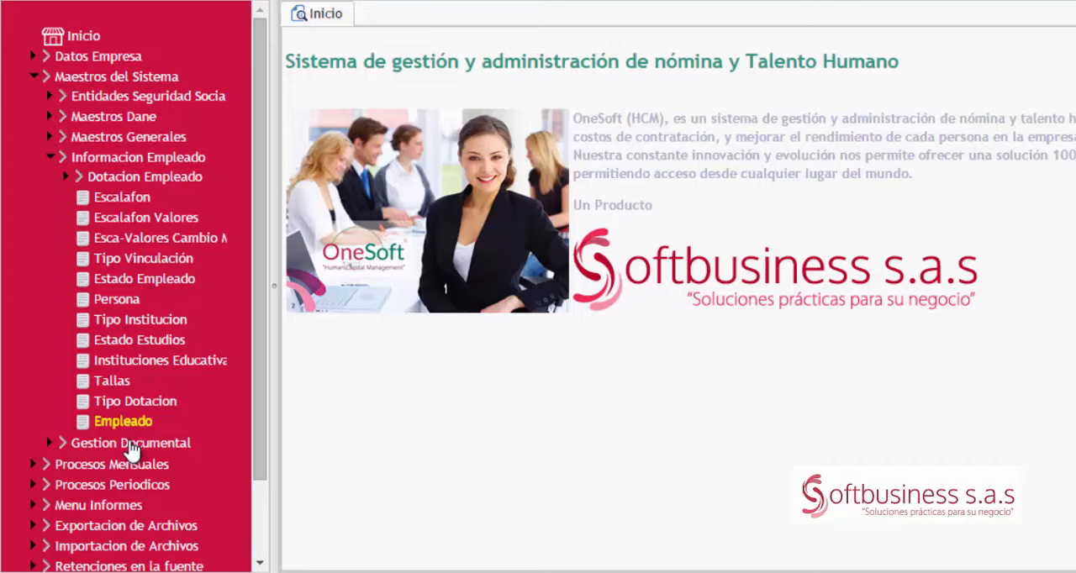
left_click(129, 427)
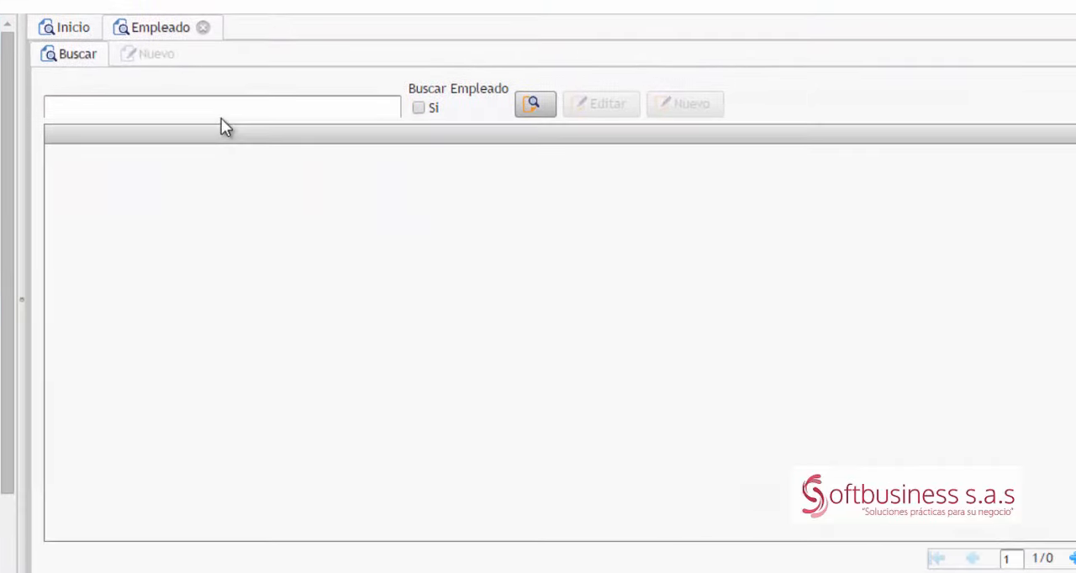
left_click(225, 109)
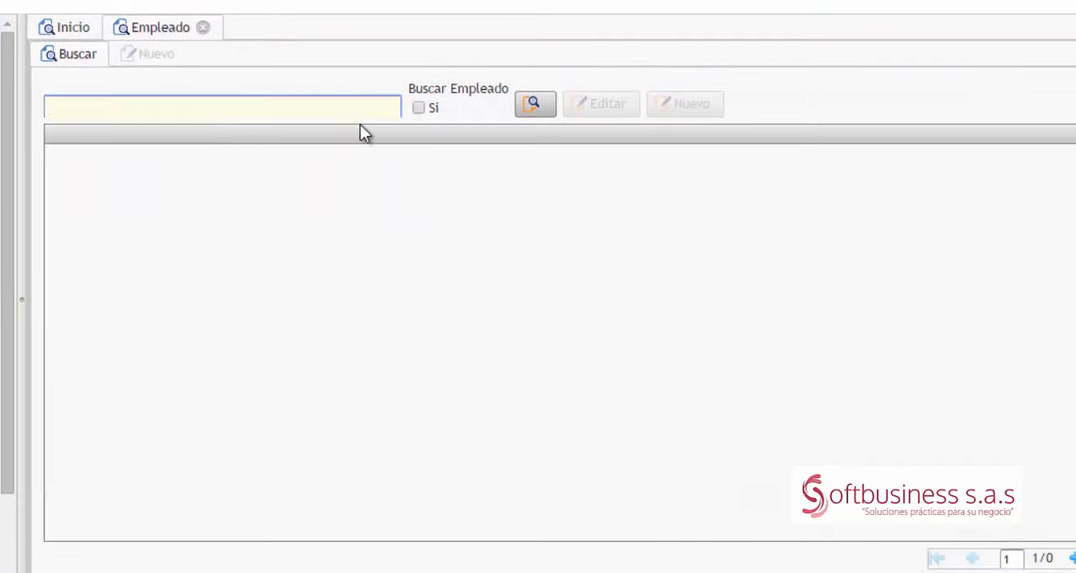
left_click(417, 107)
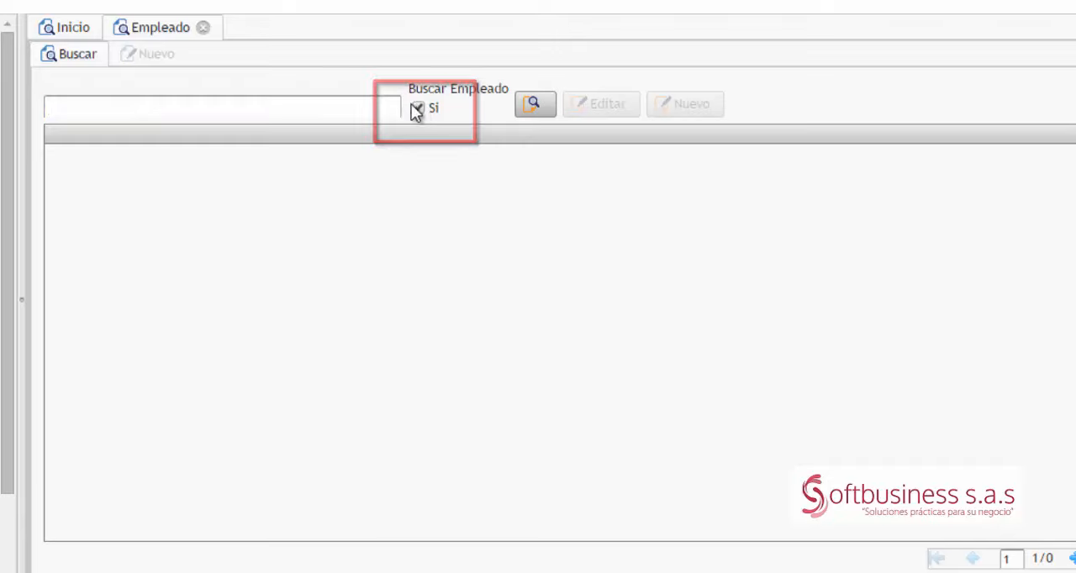
left_click(365, 105)
type("PEDRO")
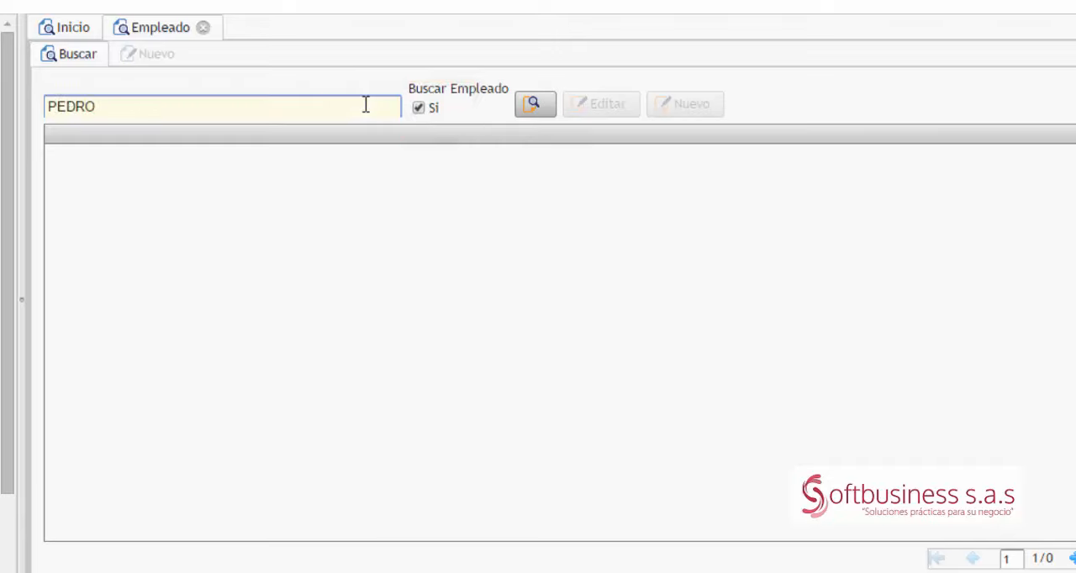